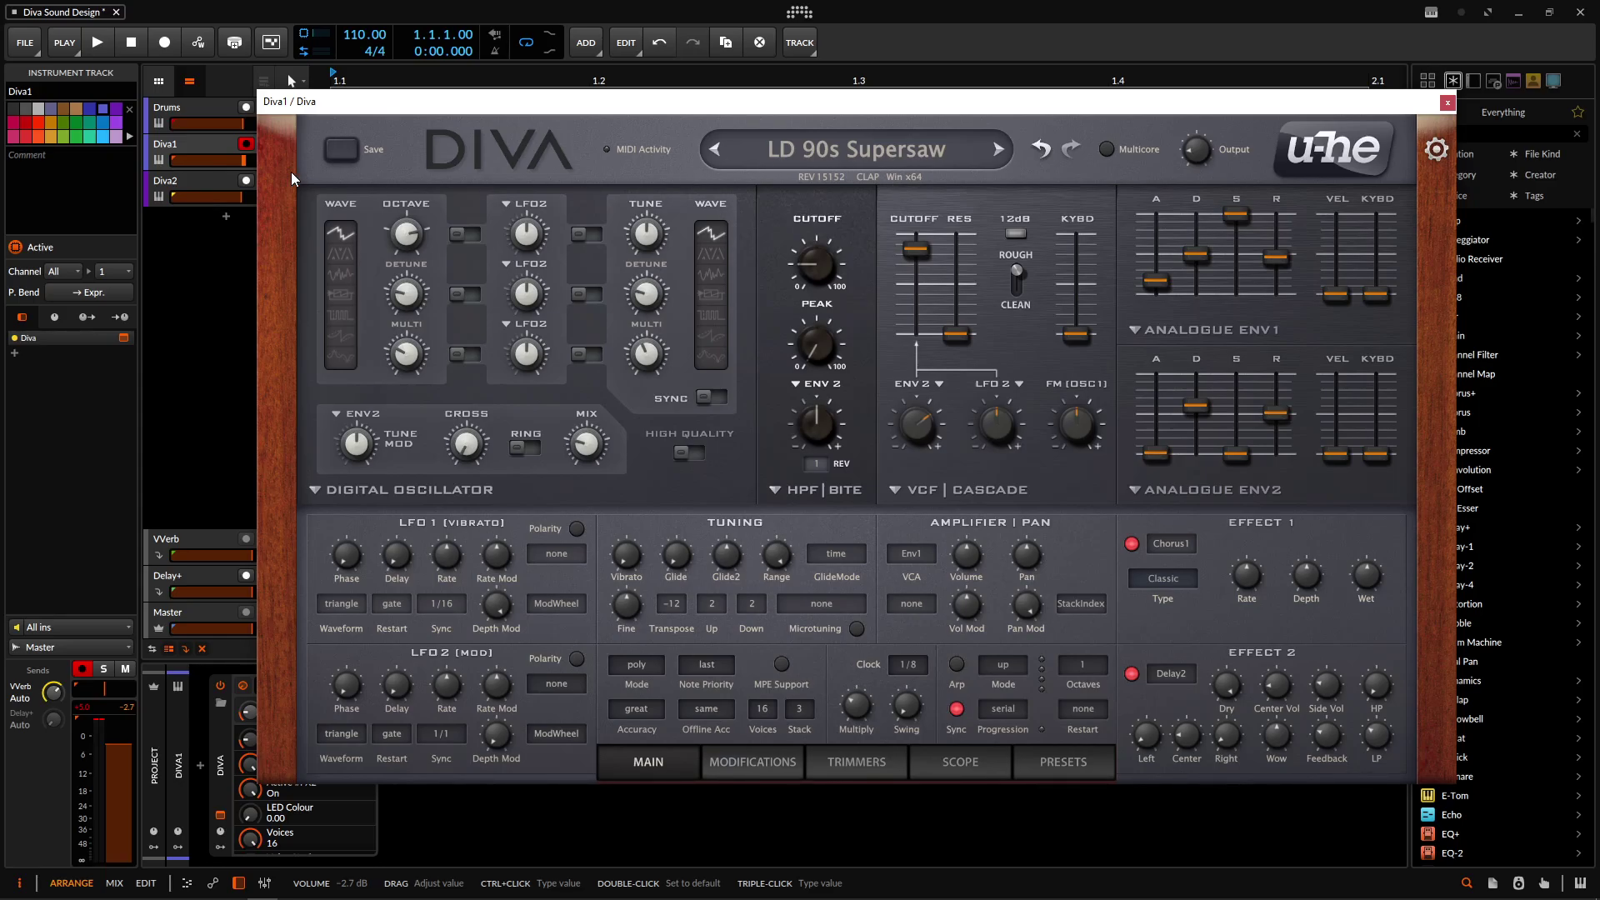
- Open the Diva2 track's Diva editor and arrange both Diva windows for side-by-side comparison
left_click(193, 185)
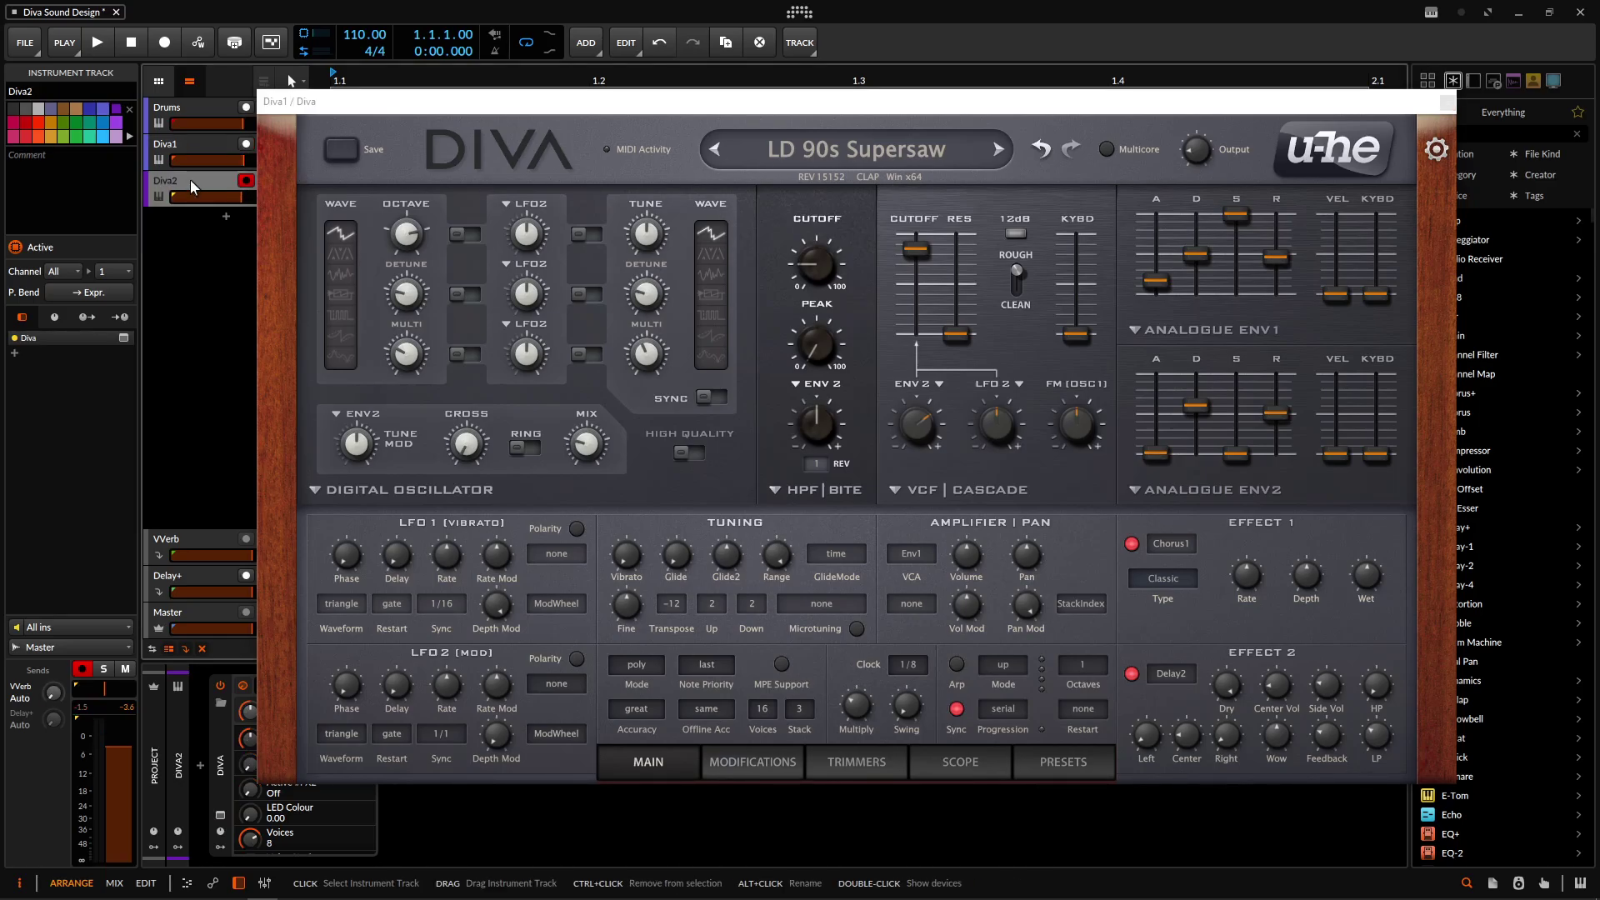
left_click(123, 338)
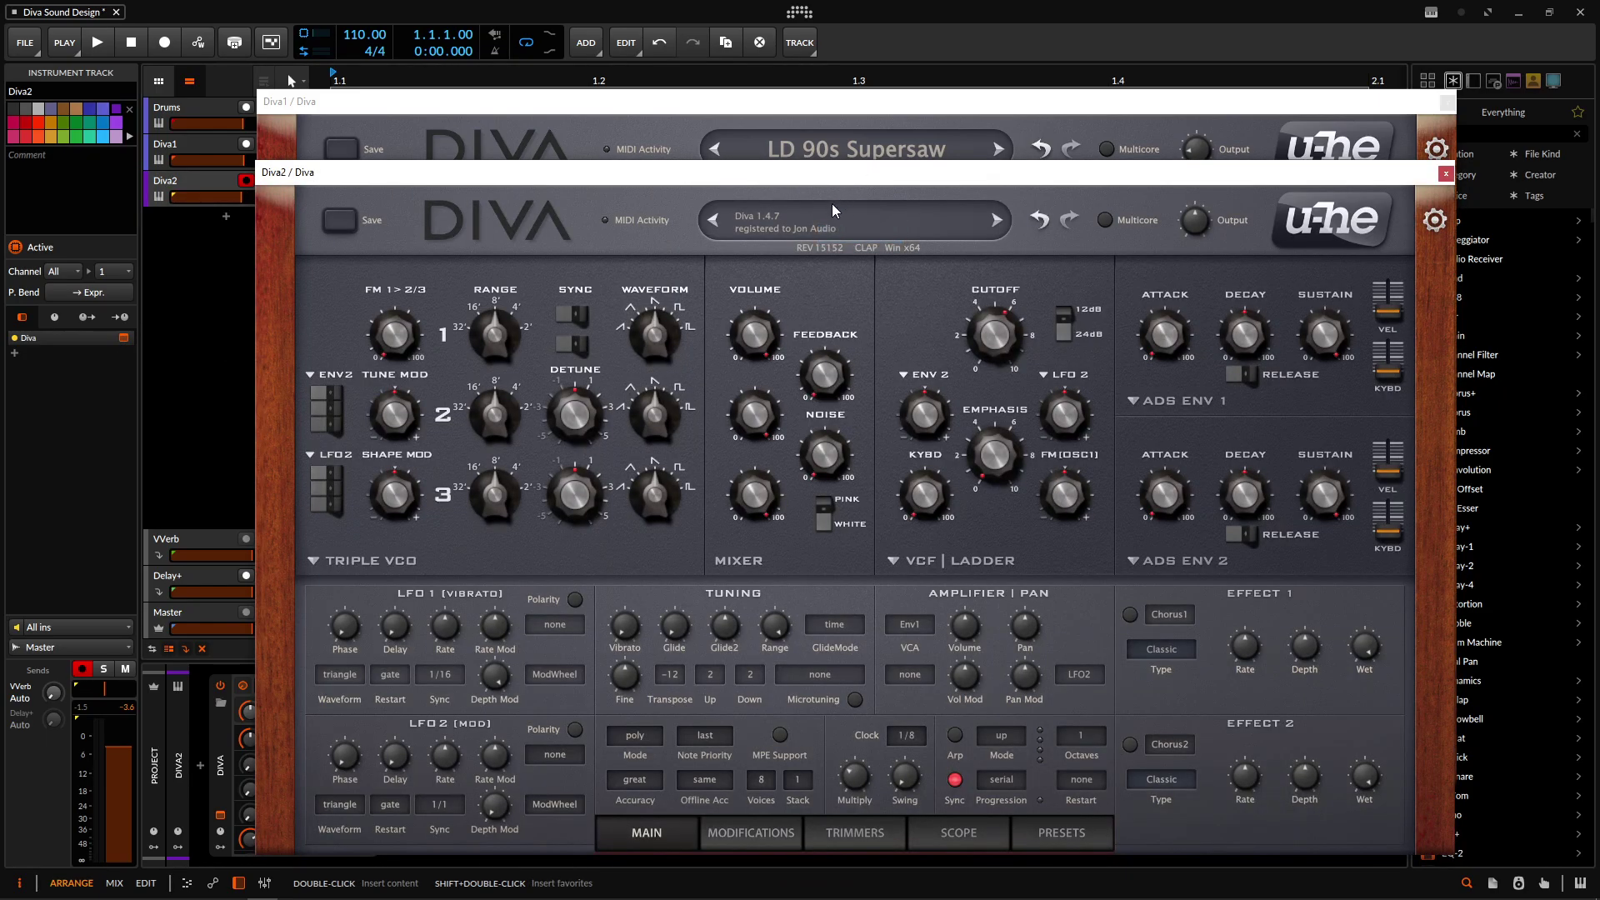
left_click_drag(907, 102, 658, 15)
left_click_drag(1225, 175, 1281, 582)
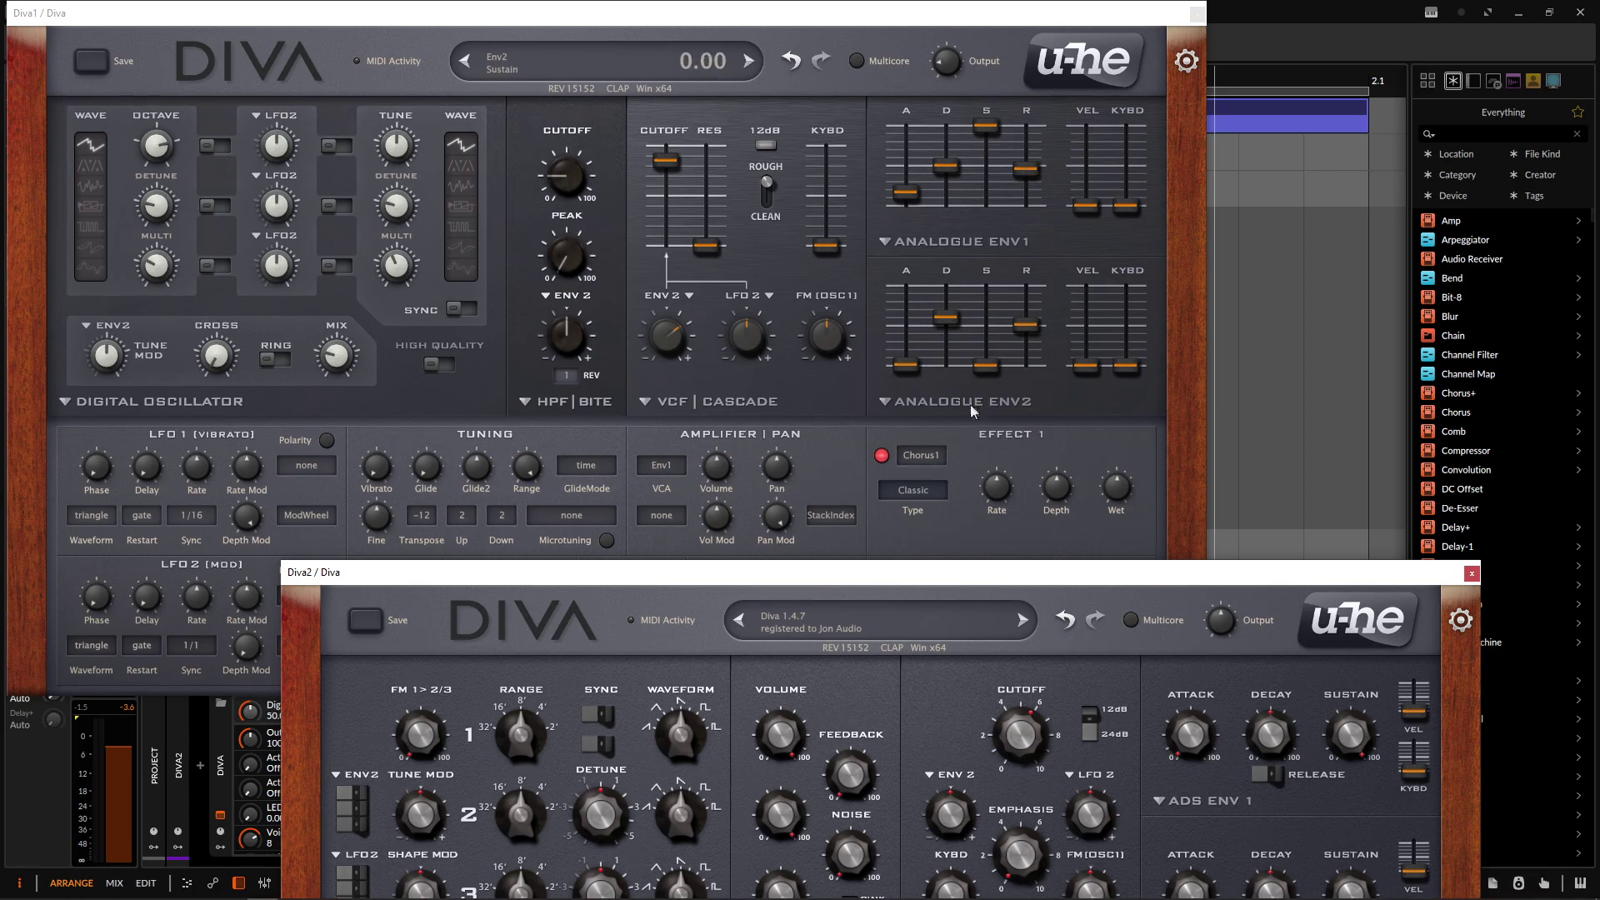
left_click_drag(910, 571, 869, 738)
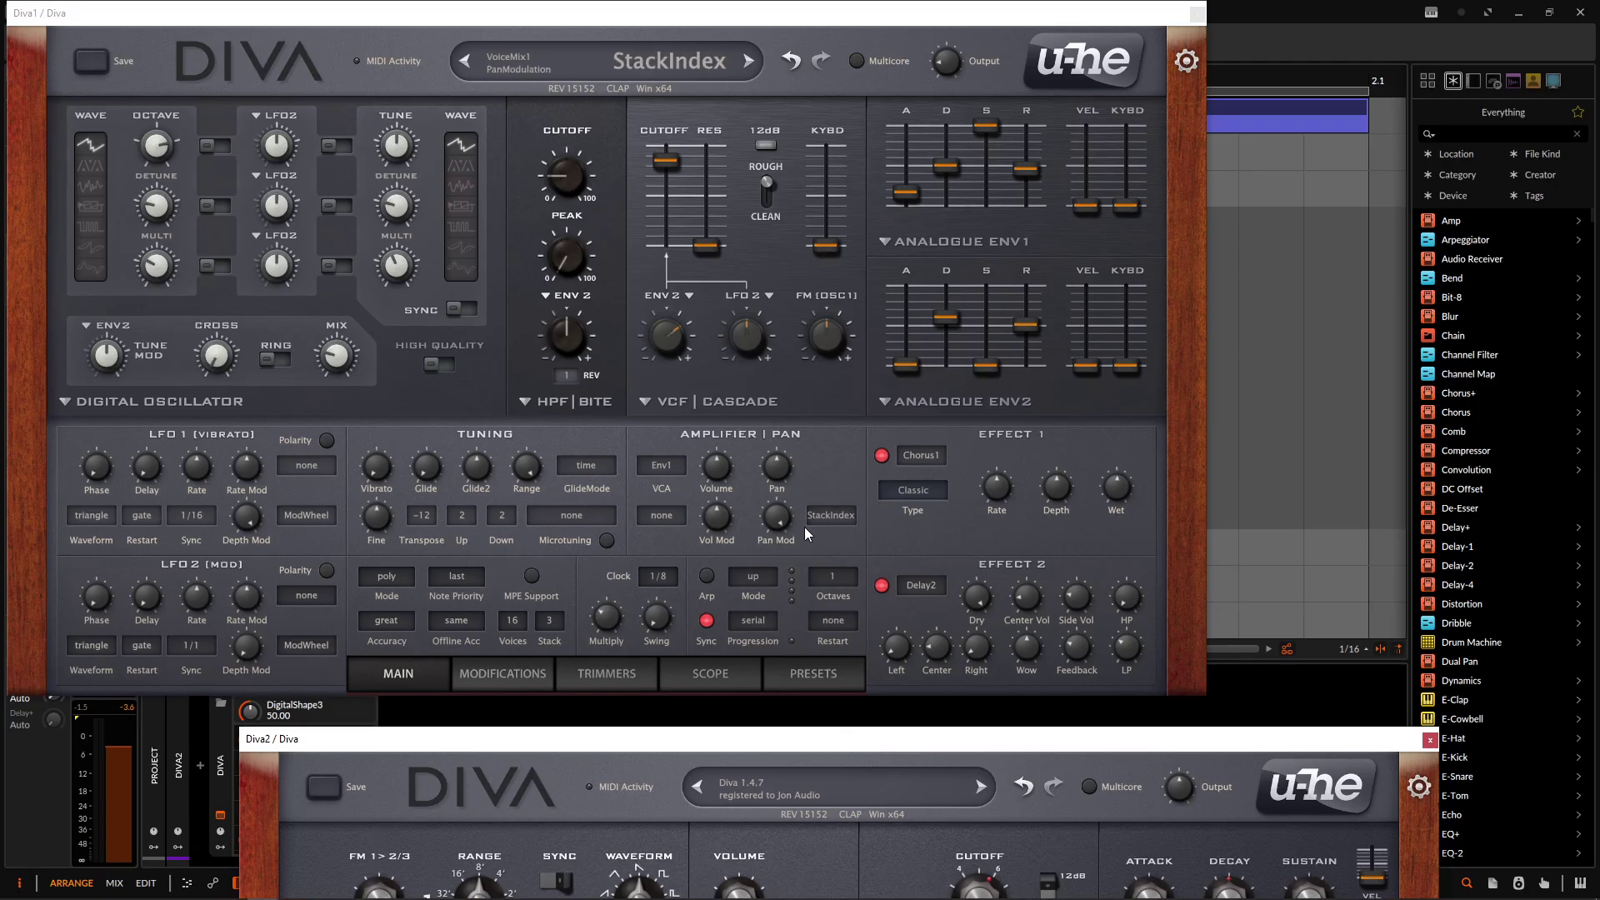
left_click_drag(964, 739, 1028, 161)
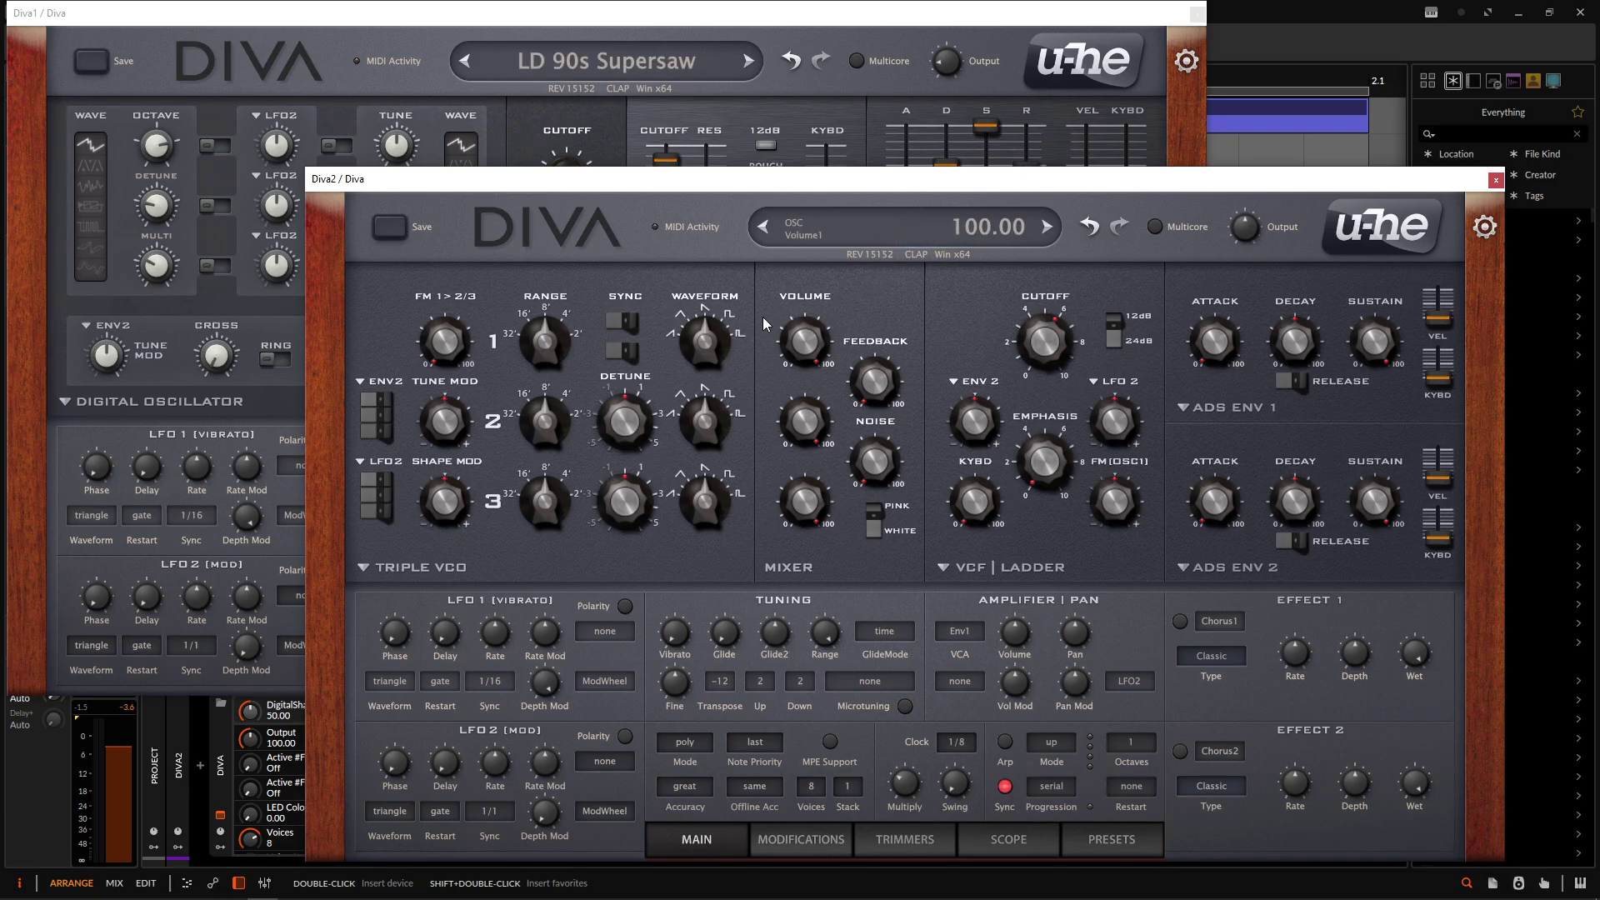
- Switch Diva2's oscillators from Triple VCO to the Digital model
left_click(407, 571)
left_click(520, 655)
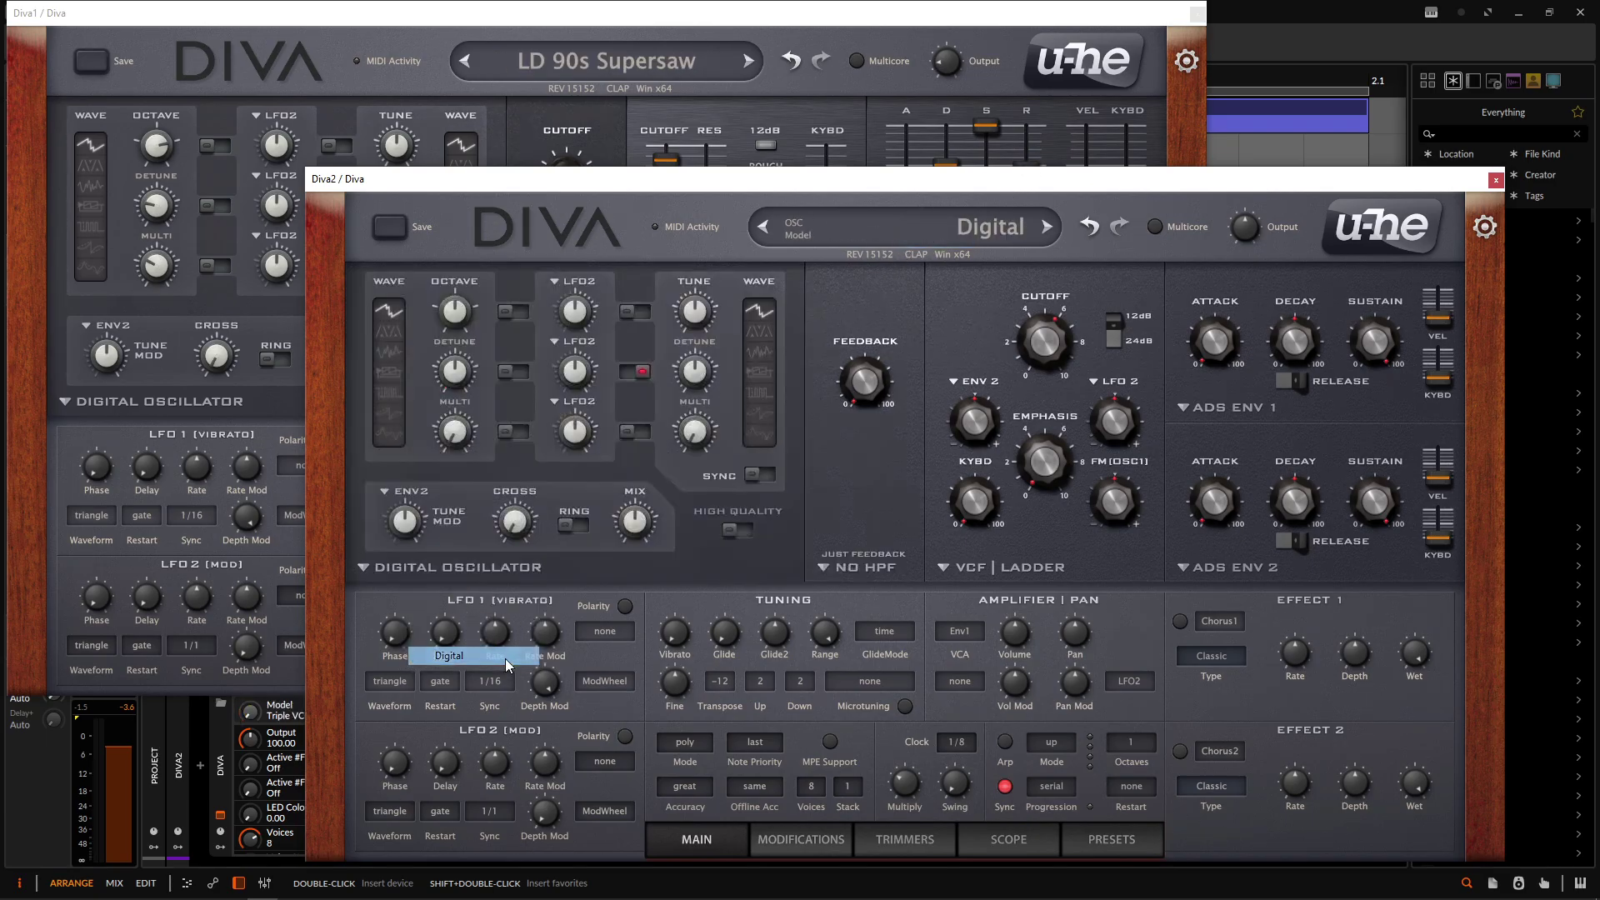
left_click_drag(465, 213, 553, 244)
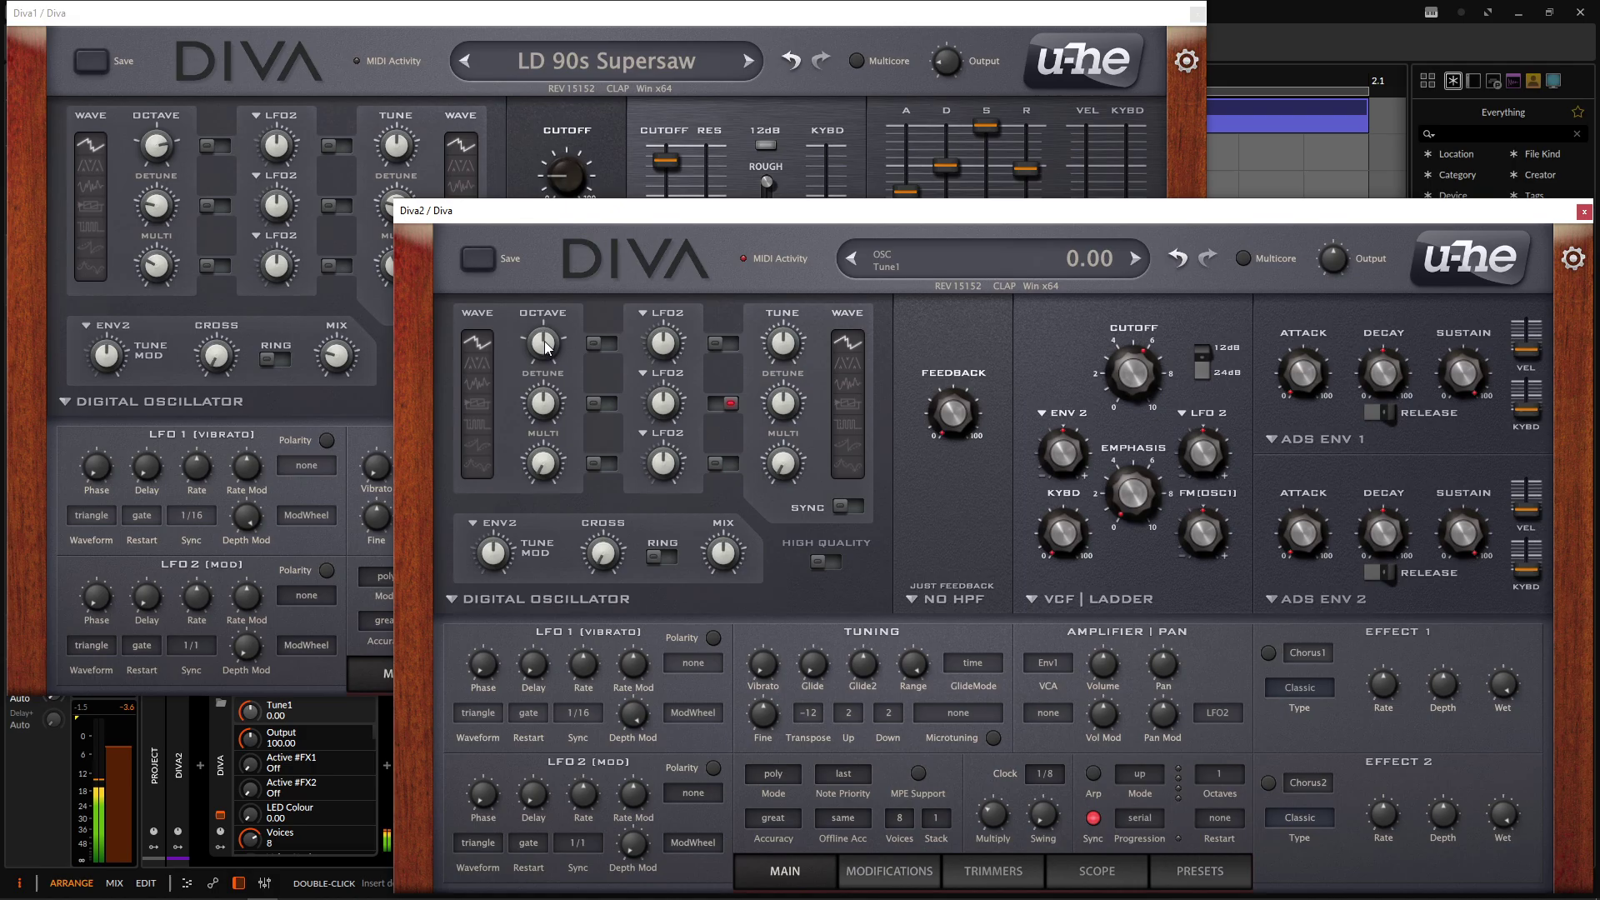
- Raise oscillator 1 an octave, detune about 25, multi about 20, and open the cutoff fully
left_click_drag(546, 344, 543, 278)
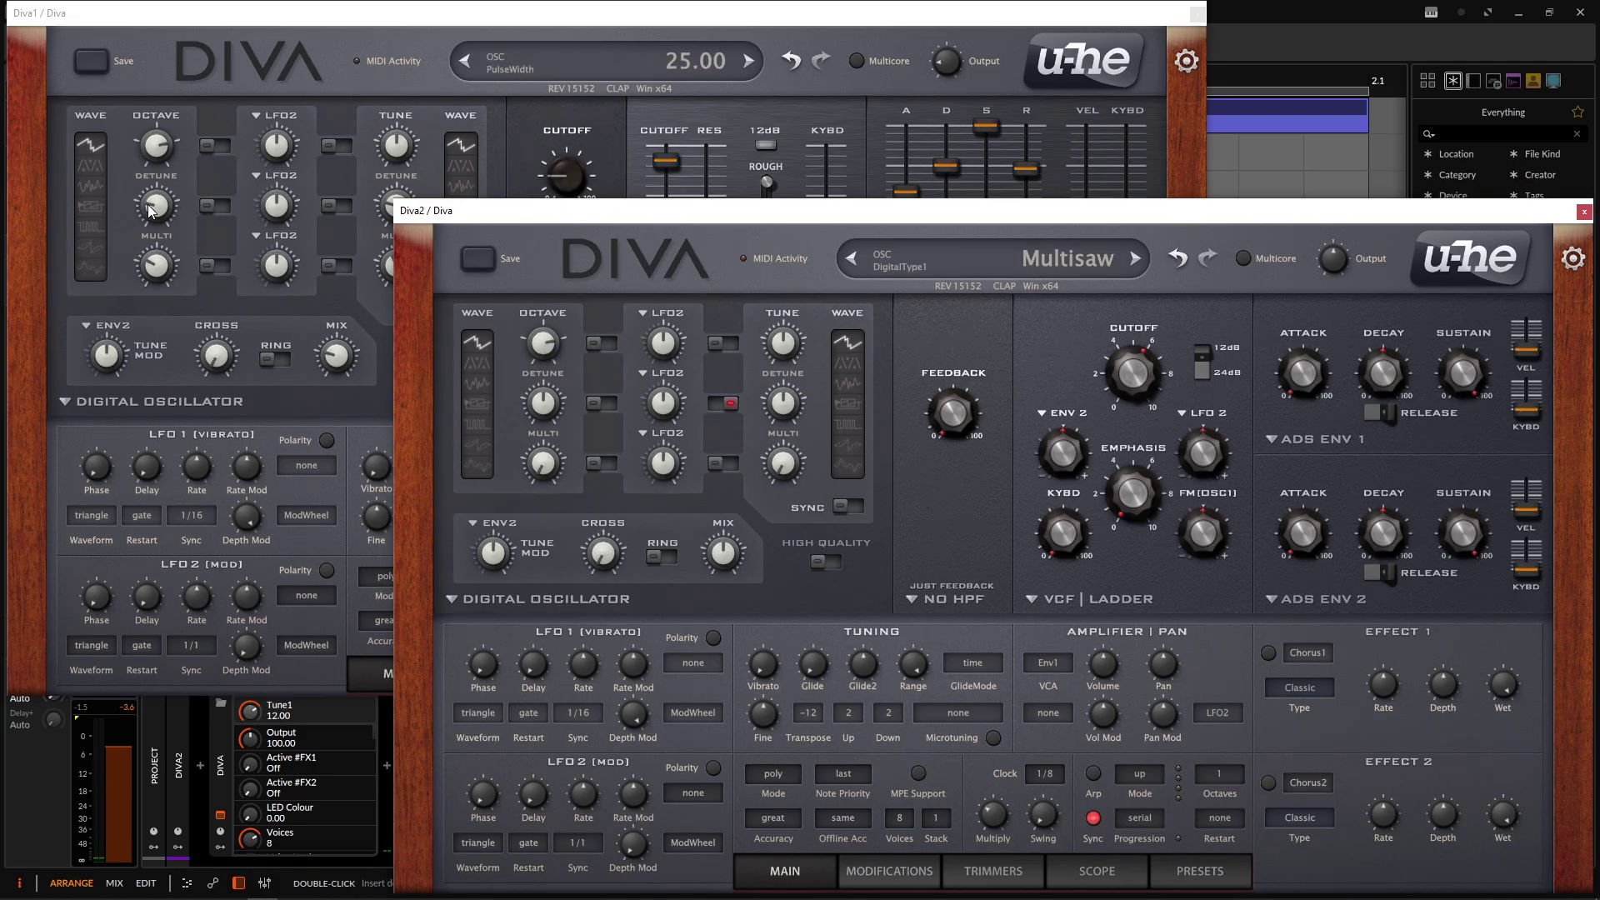
mouse_move(547, 410)
left_mouse_down()
mouse_move(544, 455)
mouse_move(537, 417)
left_mouse_up()
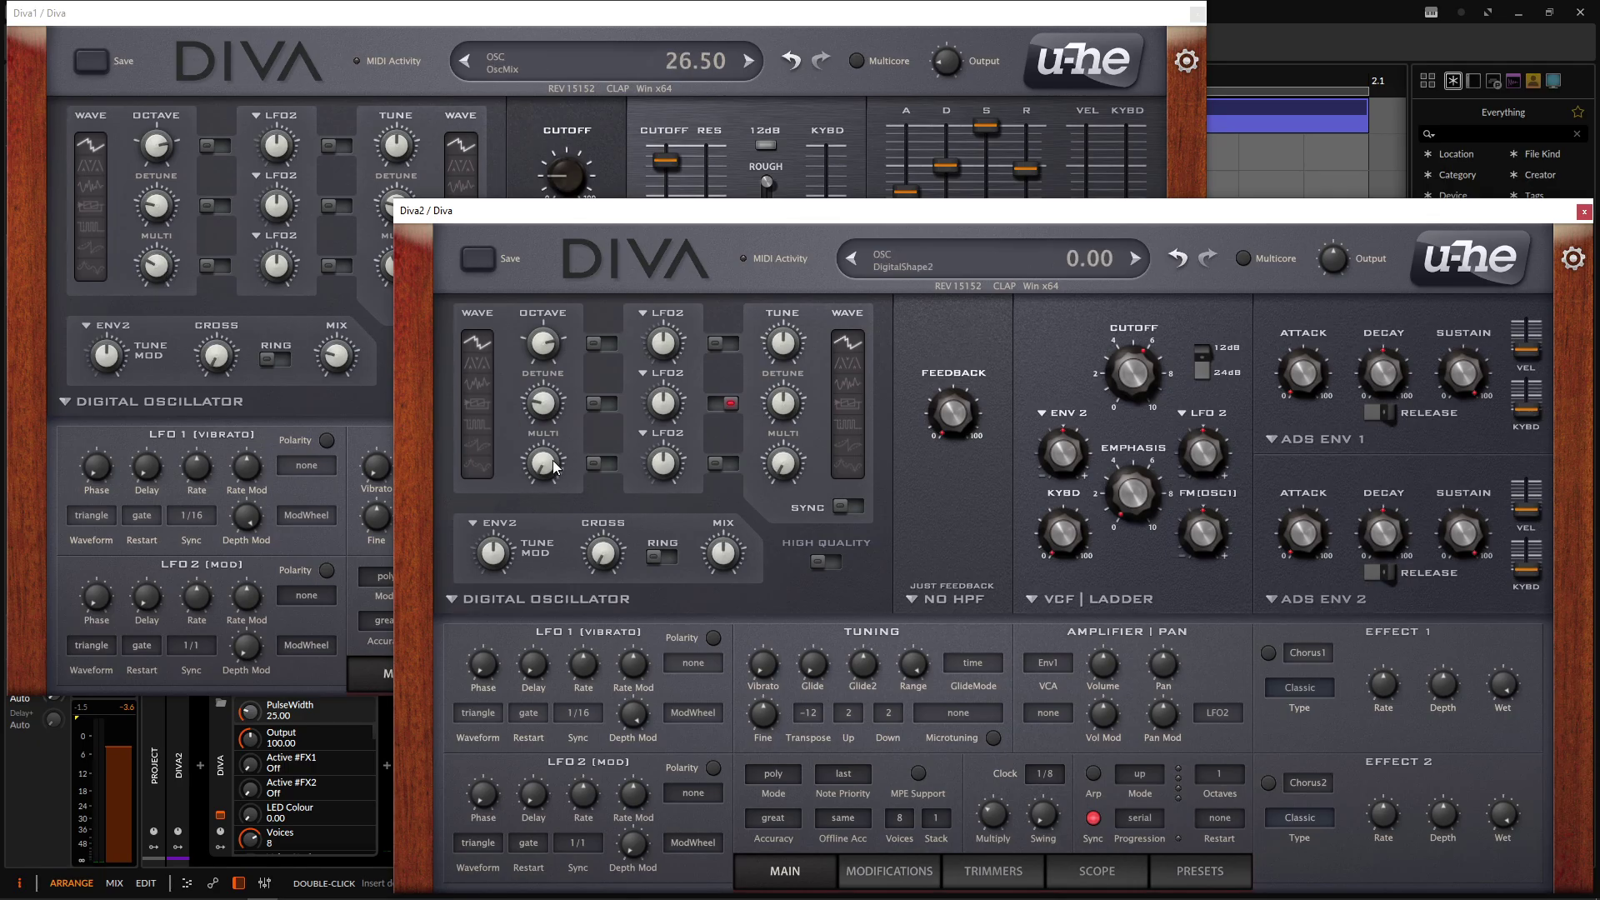
mouse_move(552, 472)
left_mouse_down()
mouse_move(545, 398)
mouse_move(542, 454)
left_mouse_up()
left_click_drag(1133, 383, 1075, 327)
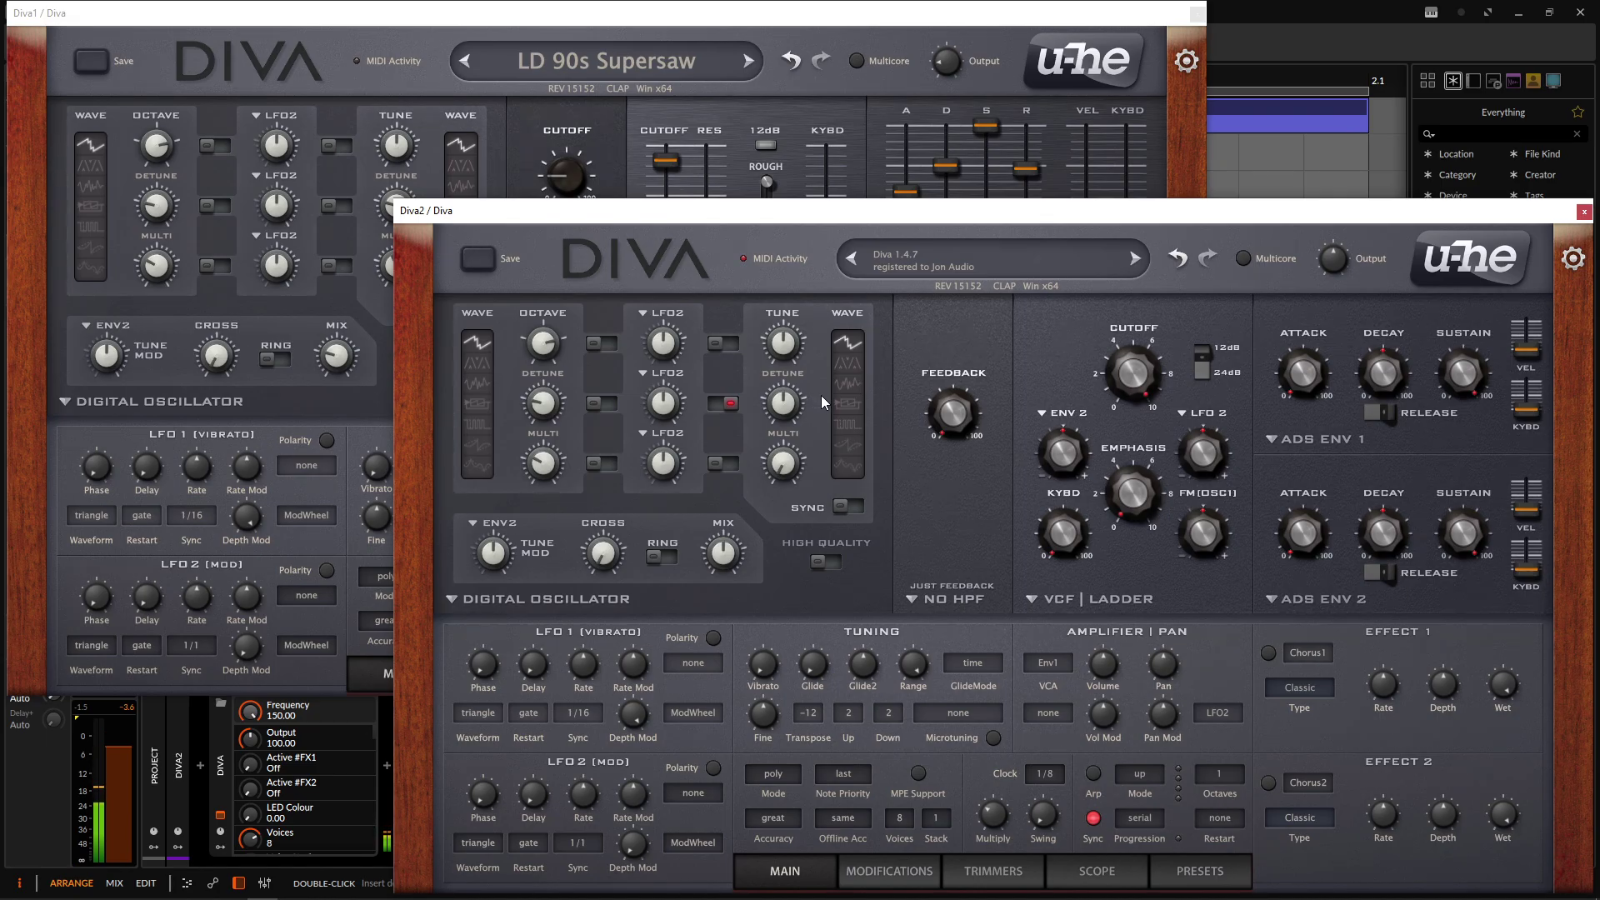
- Blend oscillator 2 into the mix at 25
left_click_drag(658, 219, 702, 191)
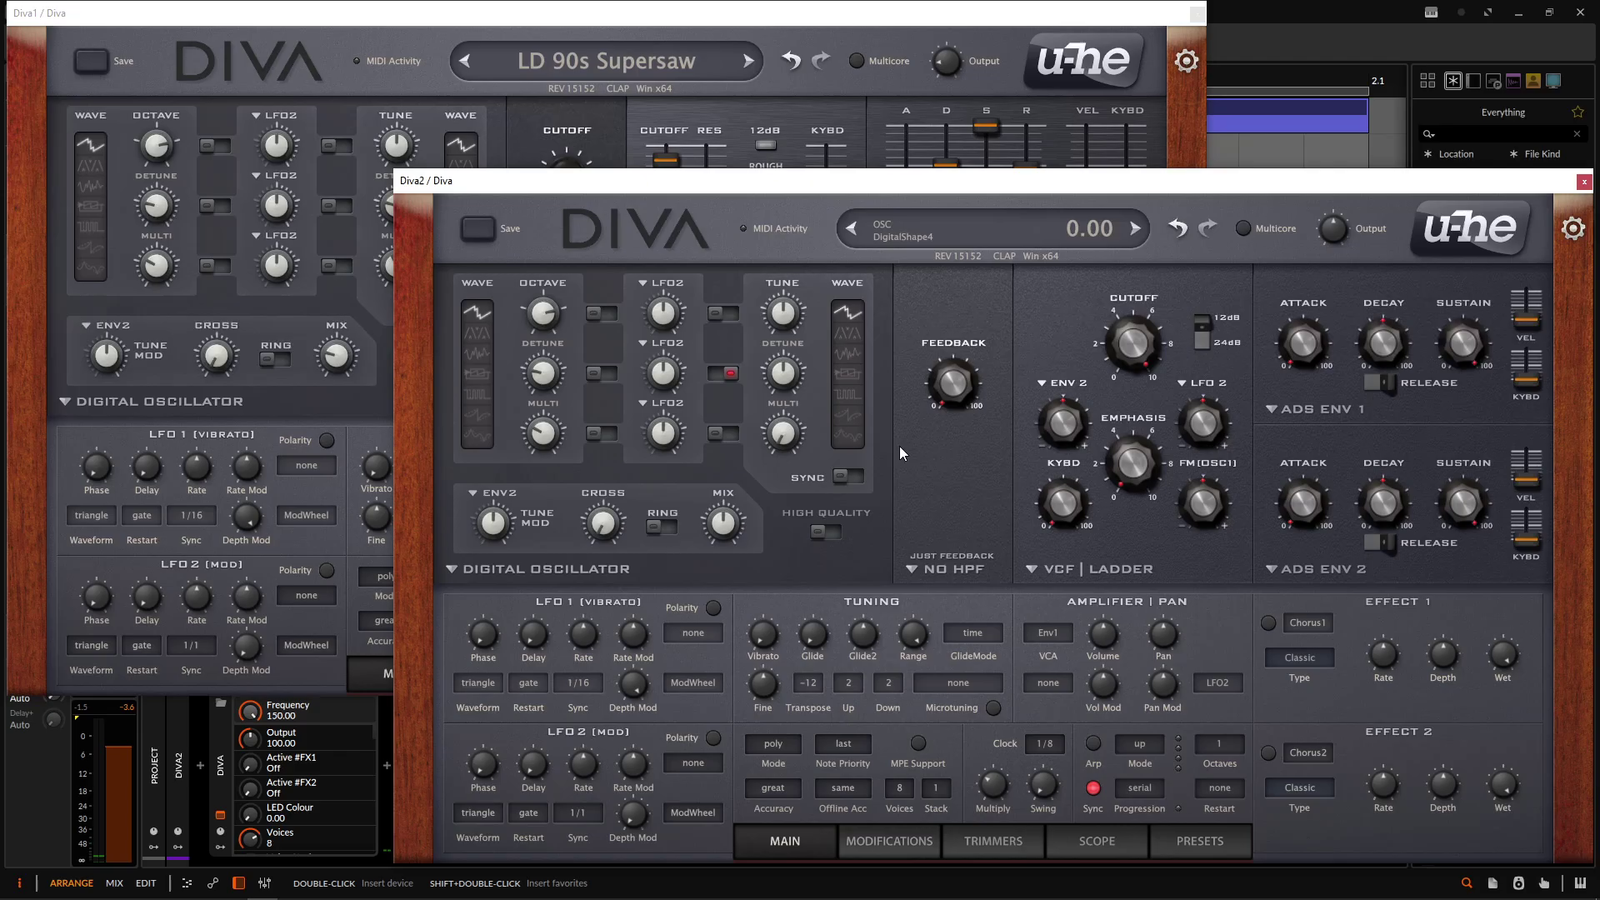
mouse_move(721, 523)
left_click_drag(727, 215, 842, 183)
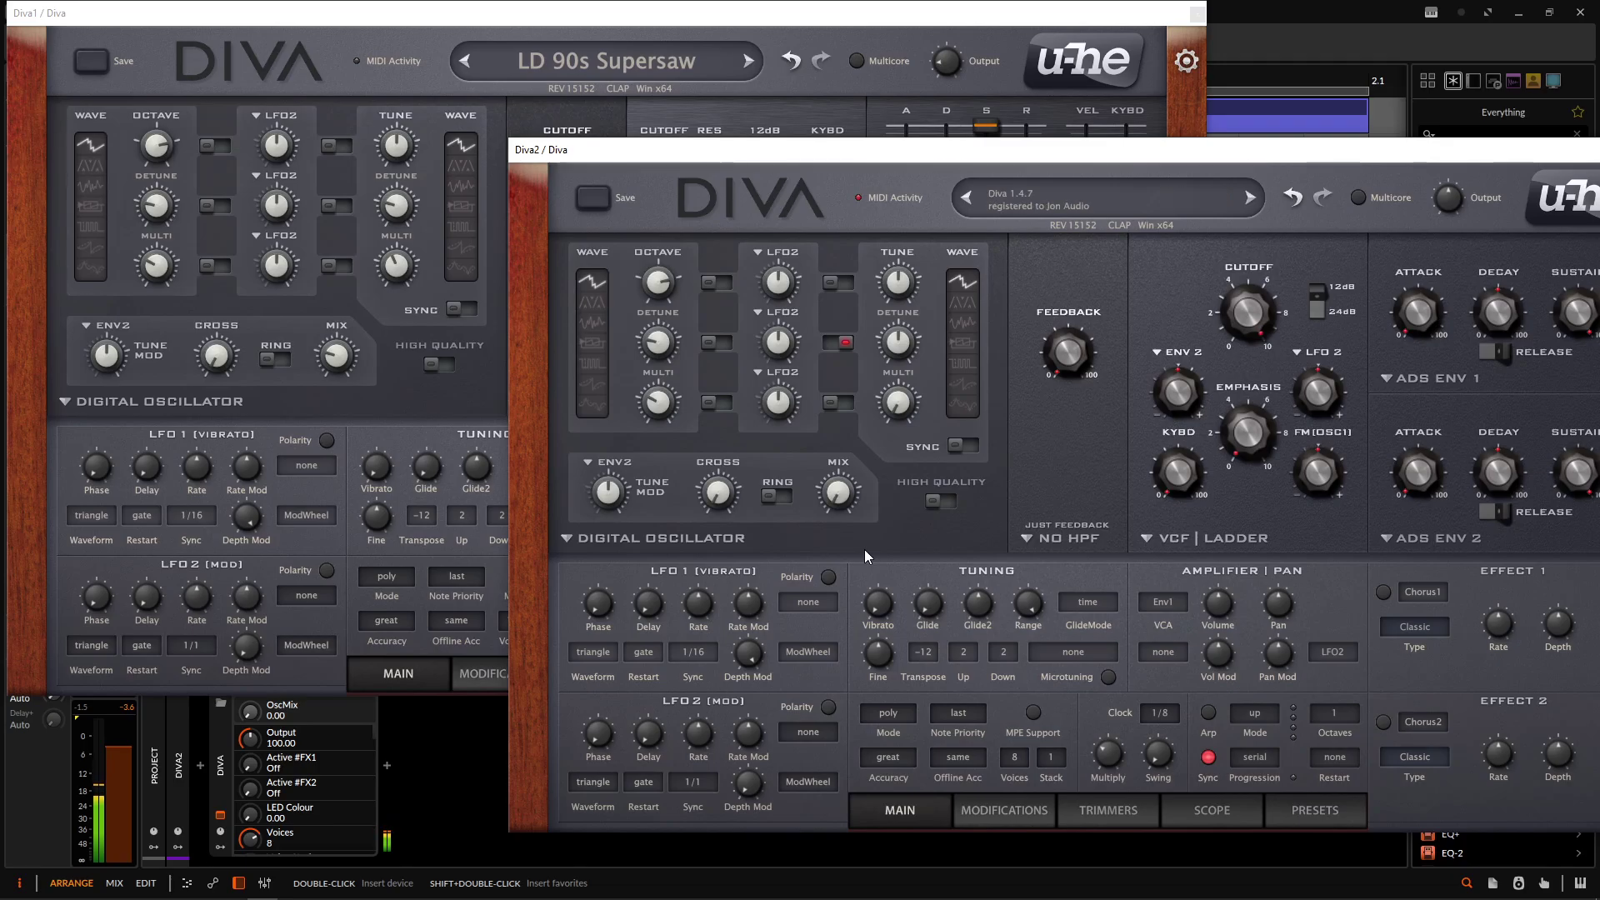
mouse_move(667, 338)
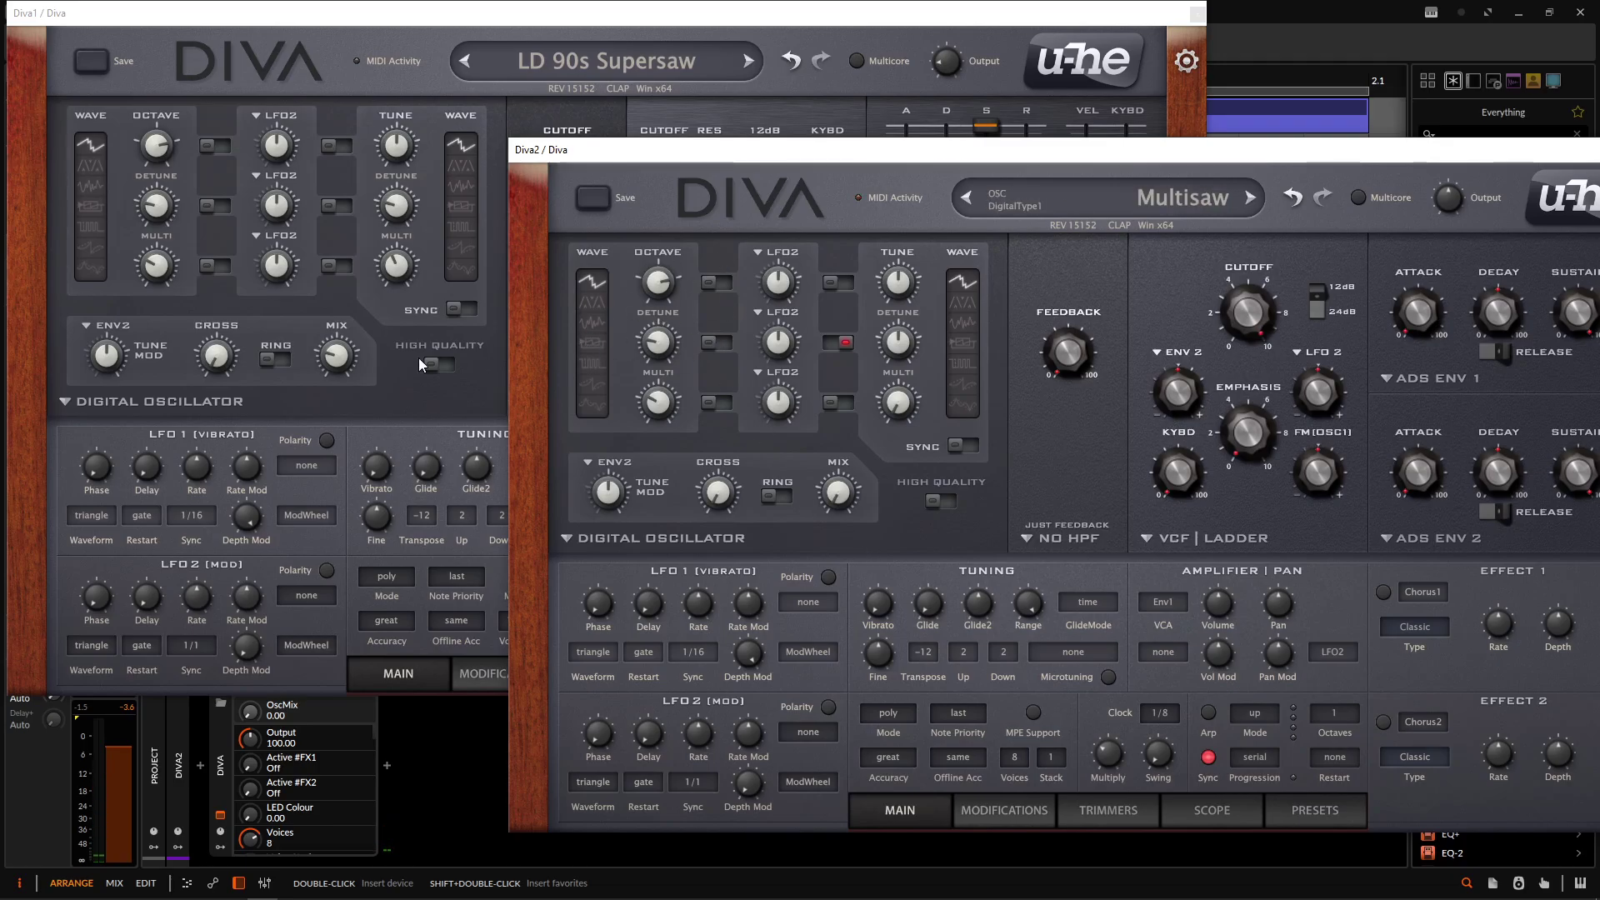
mouse_move(335, 362)
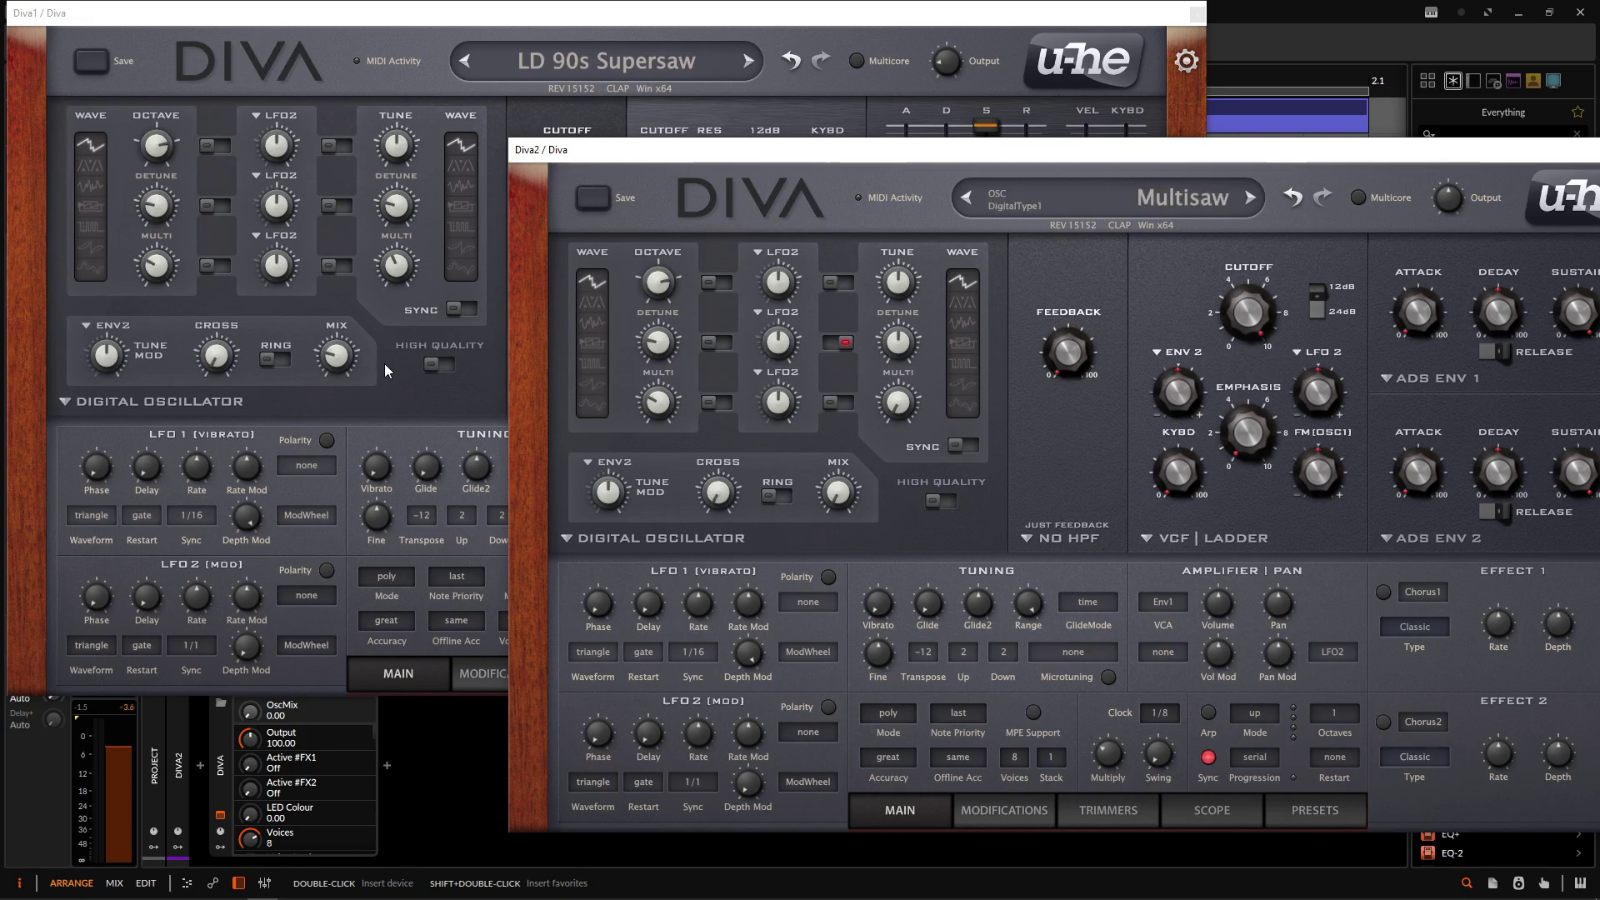
mouse_move(839, 498)
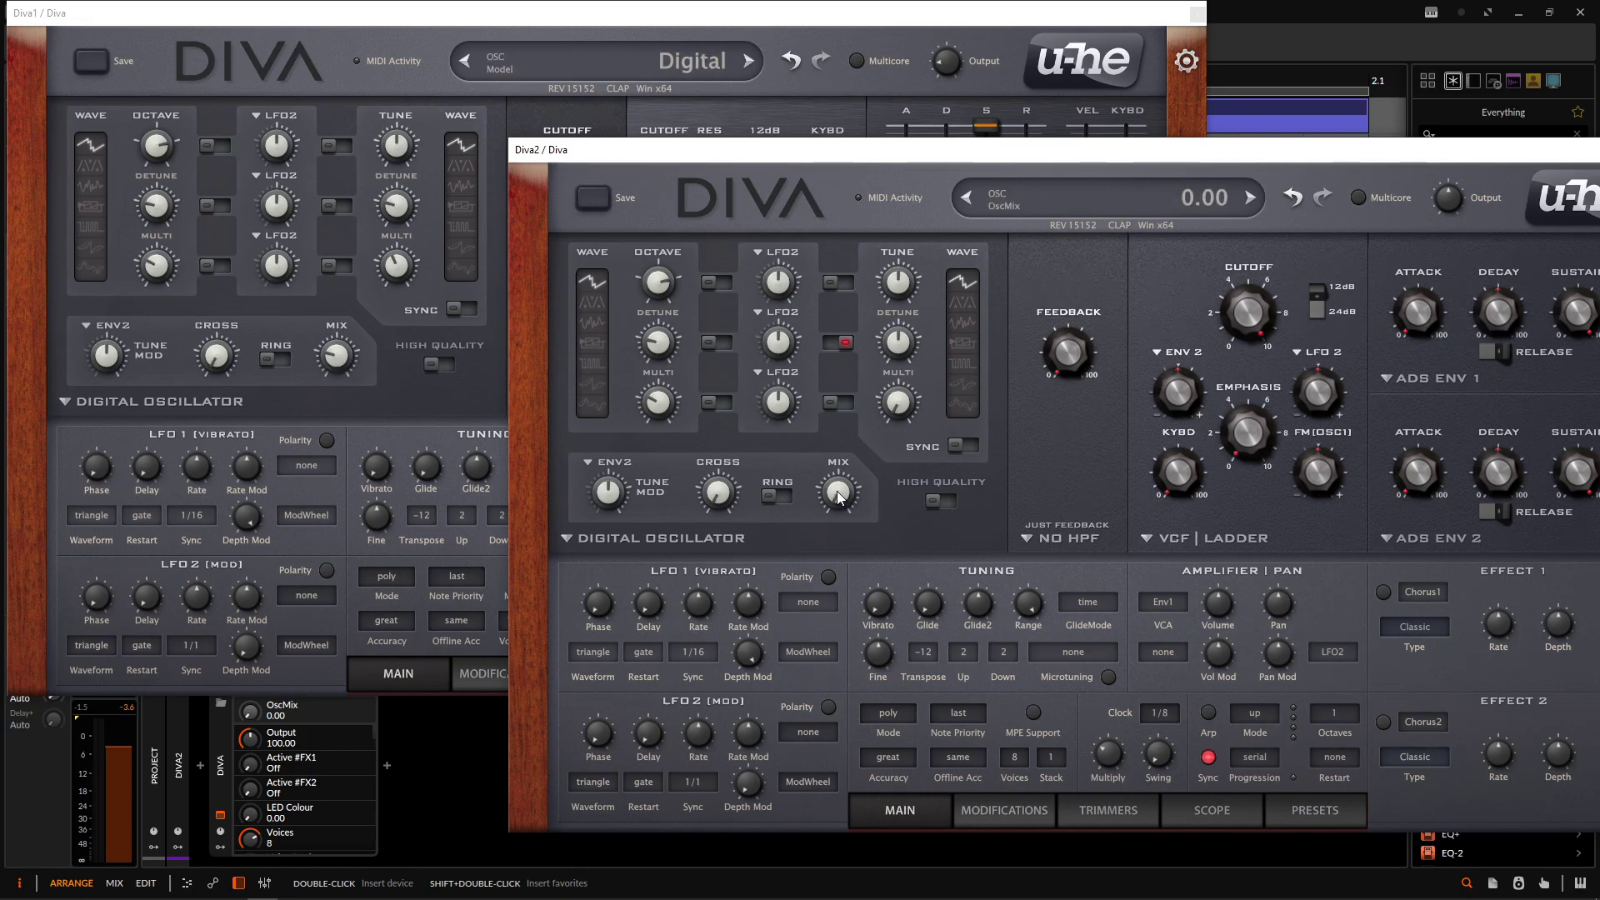
left_click_drag(839, 497, 827, 438)
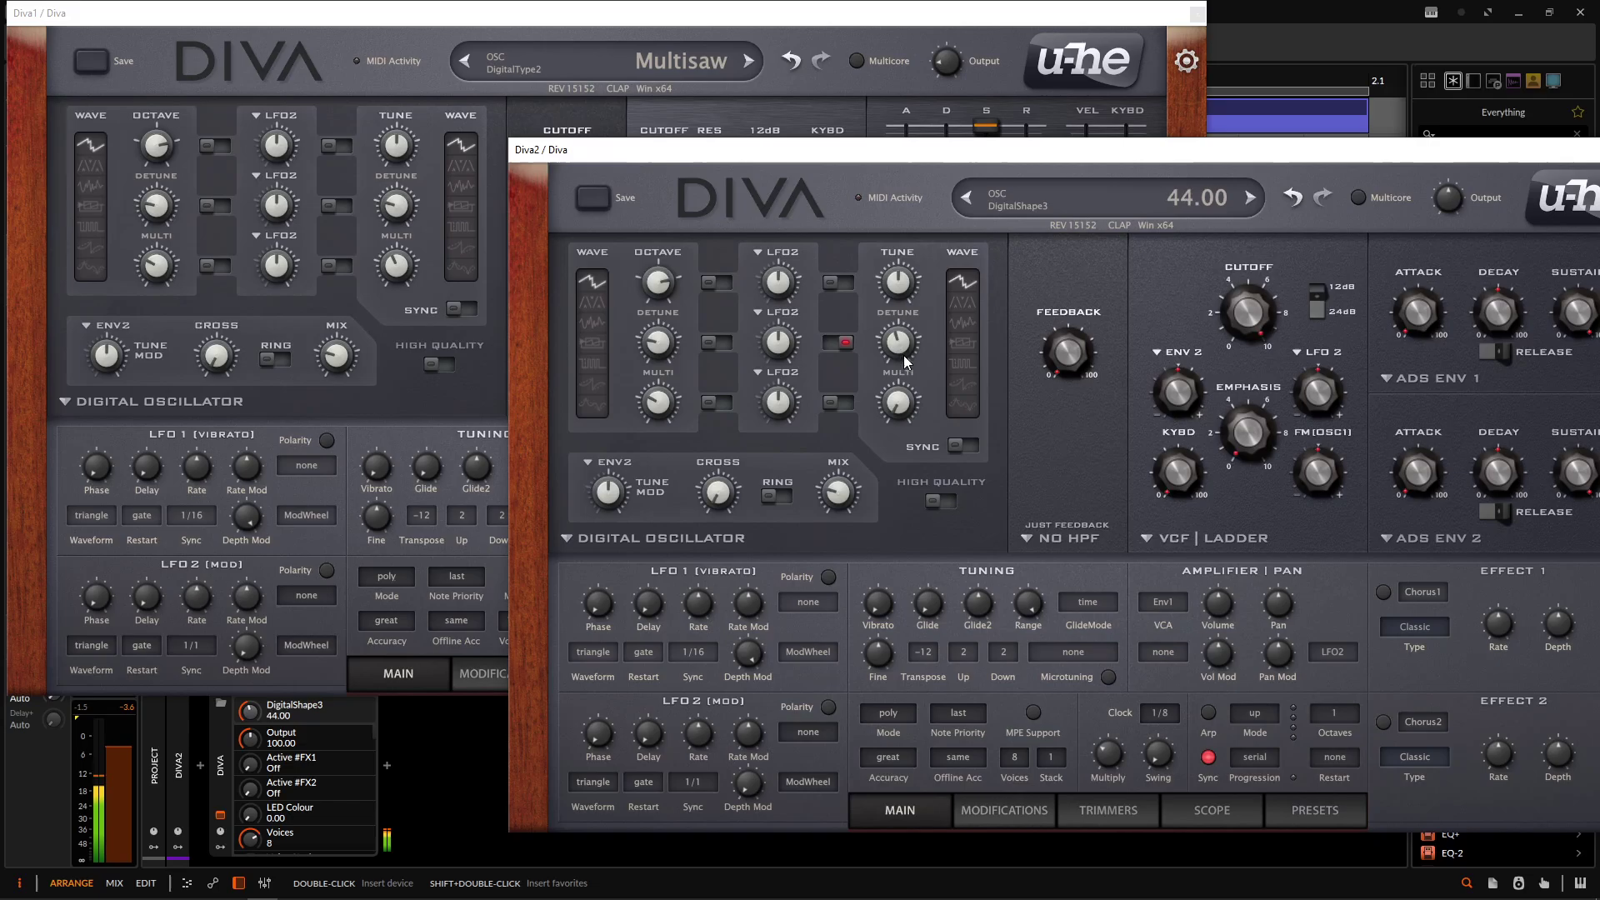
- Set oscillator 2's detune to about 26 and multi to about 25, and switch its PWM off
left_click_drag(905, 375, 899, 404)
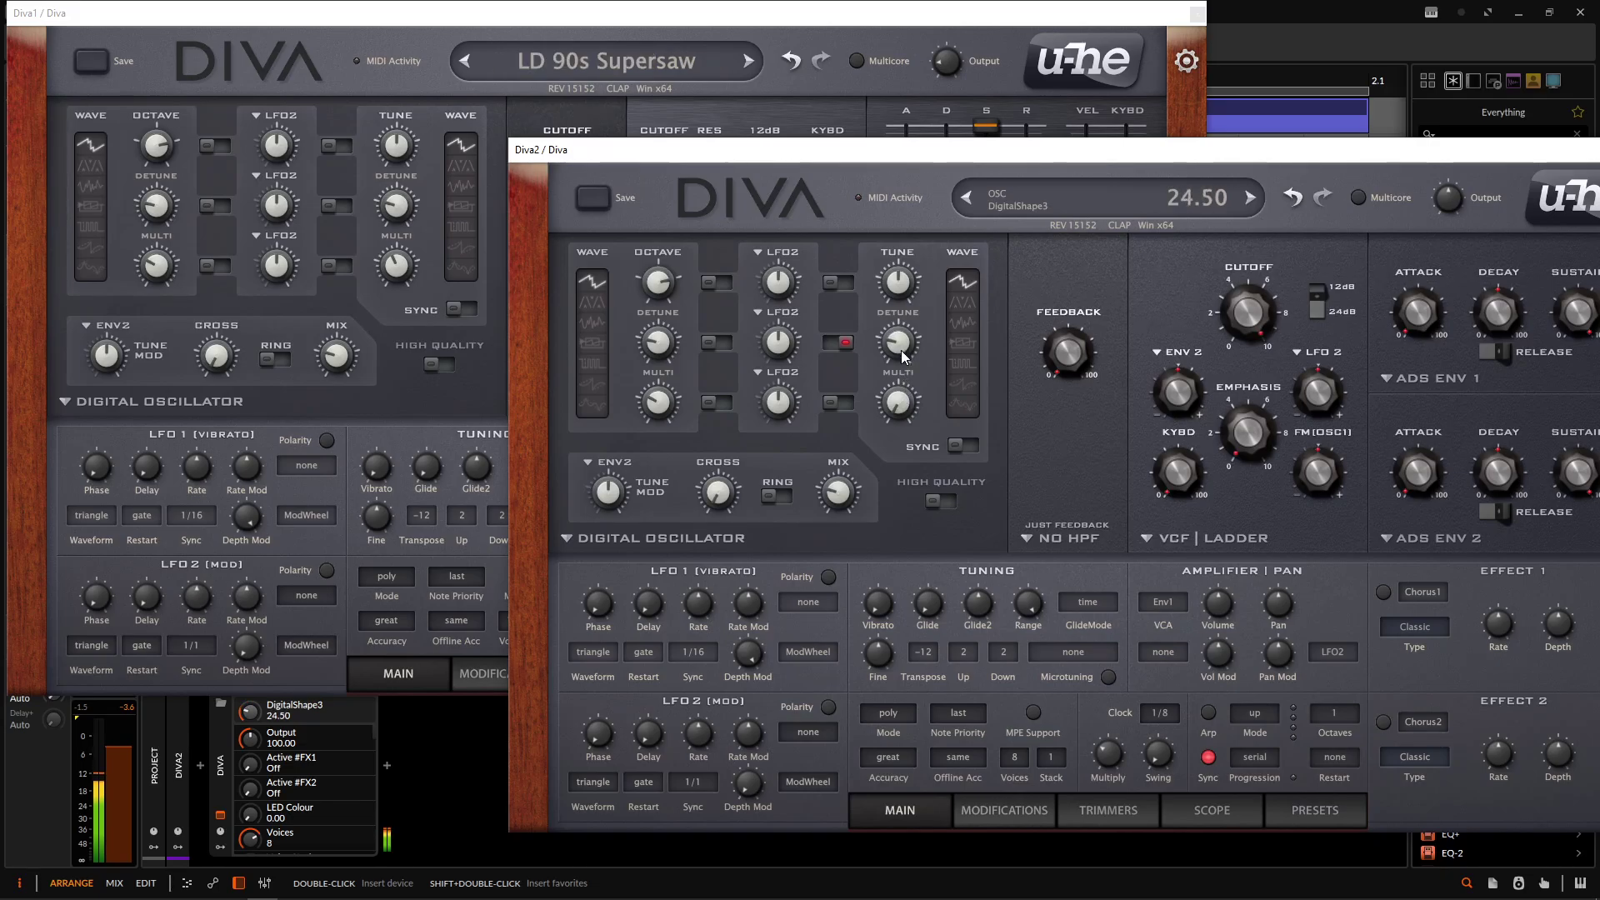
scroll(902, 357, "up", 2)
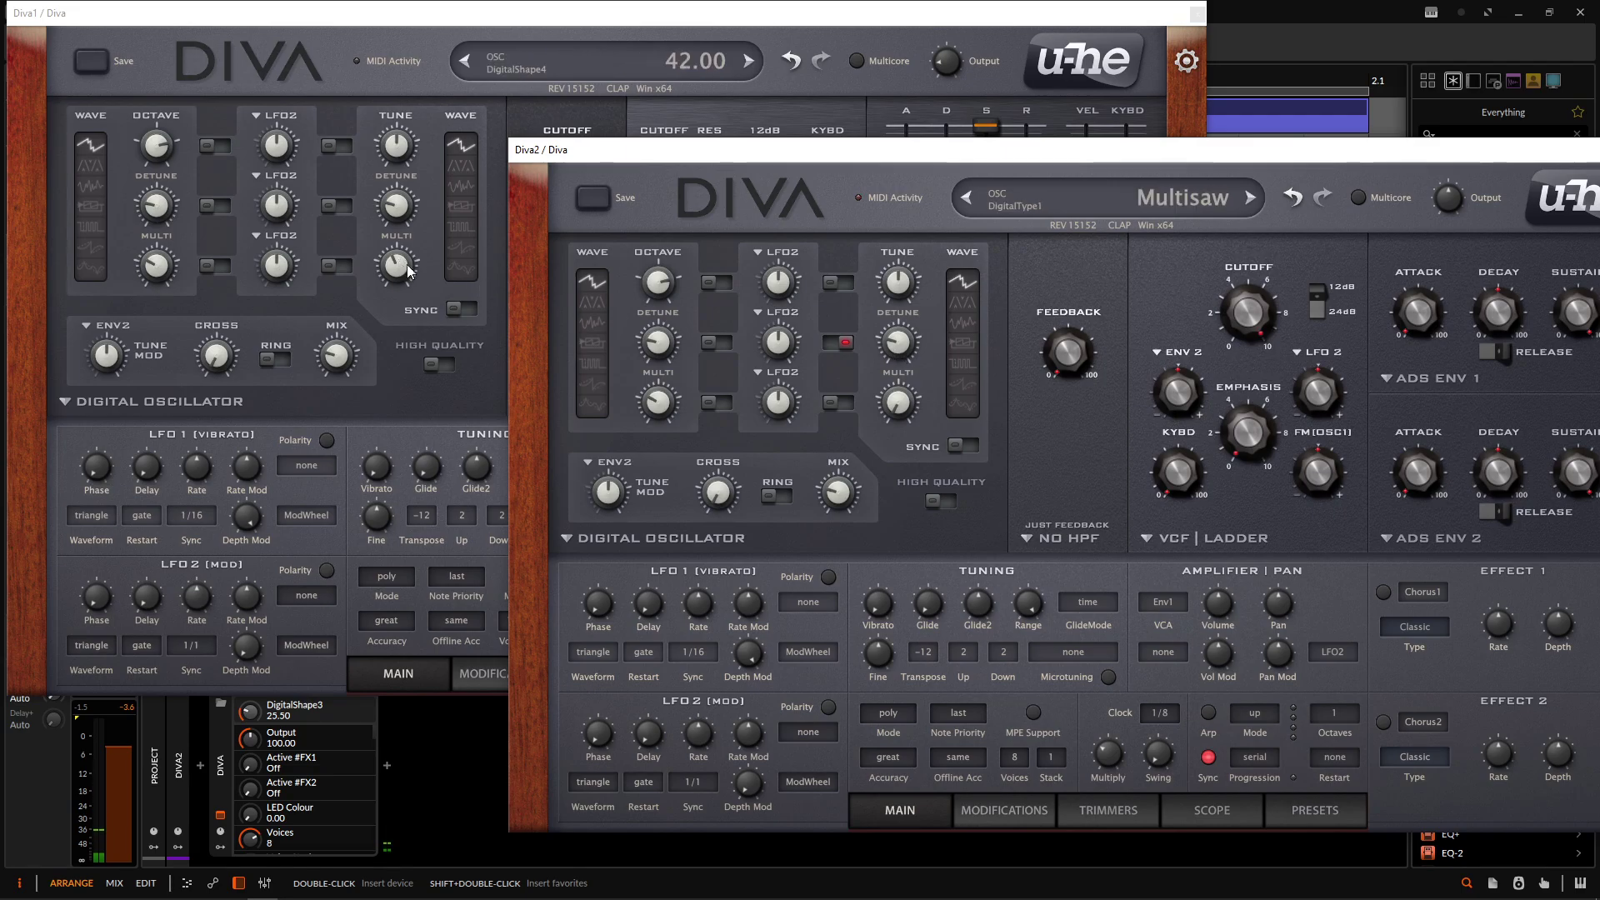
left_click_drag(911, 410, 888, 328)
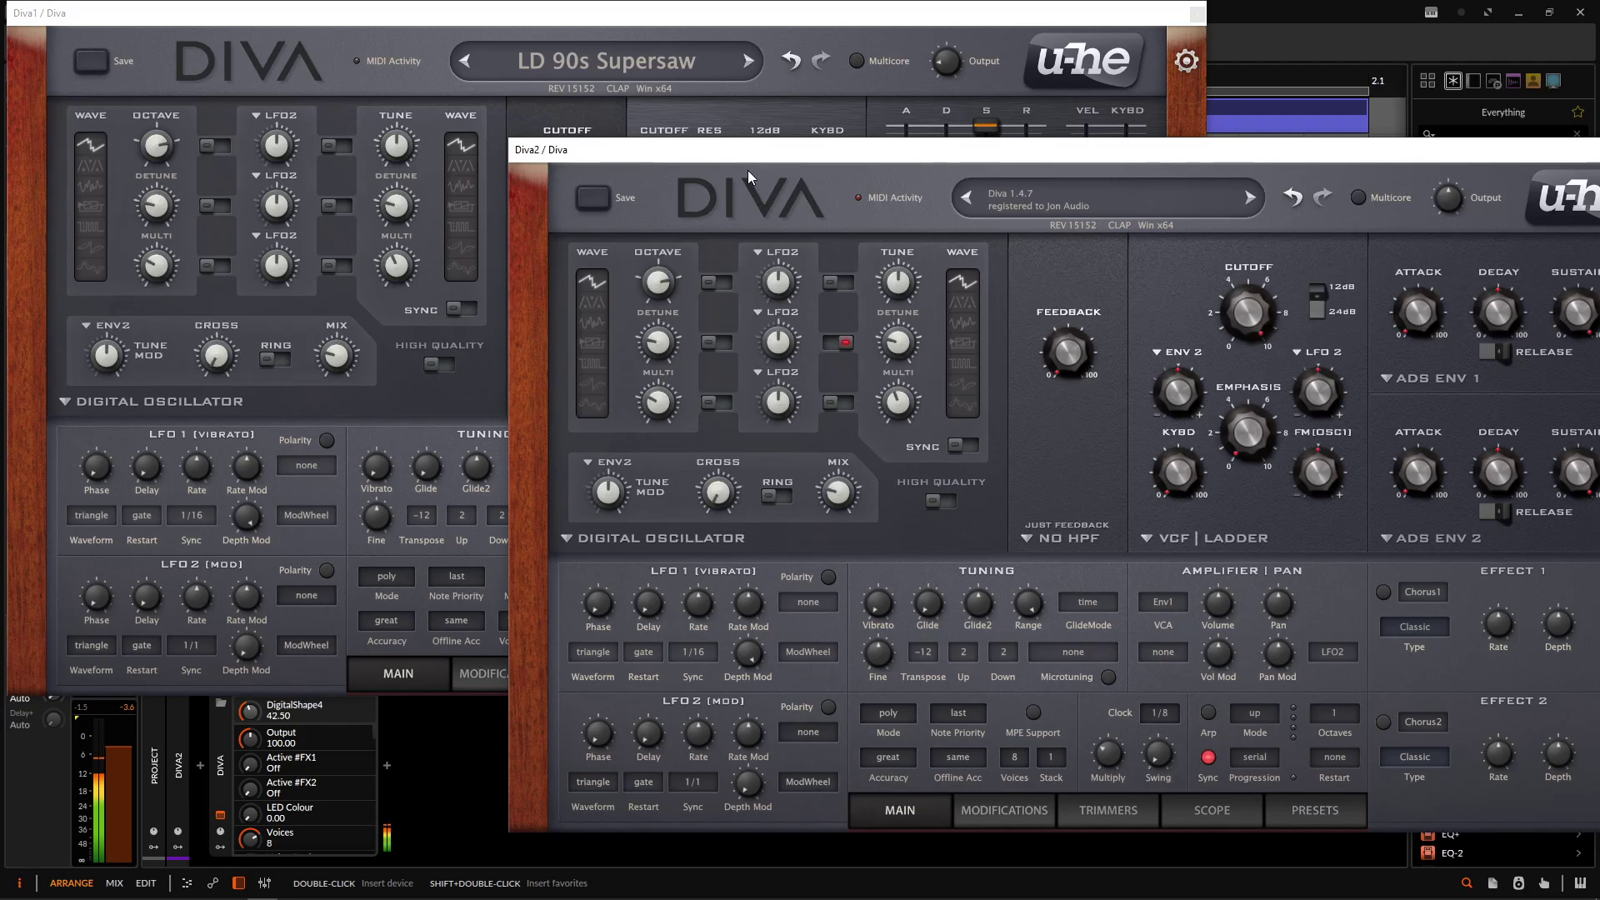
left_click(846, 342)
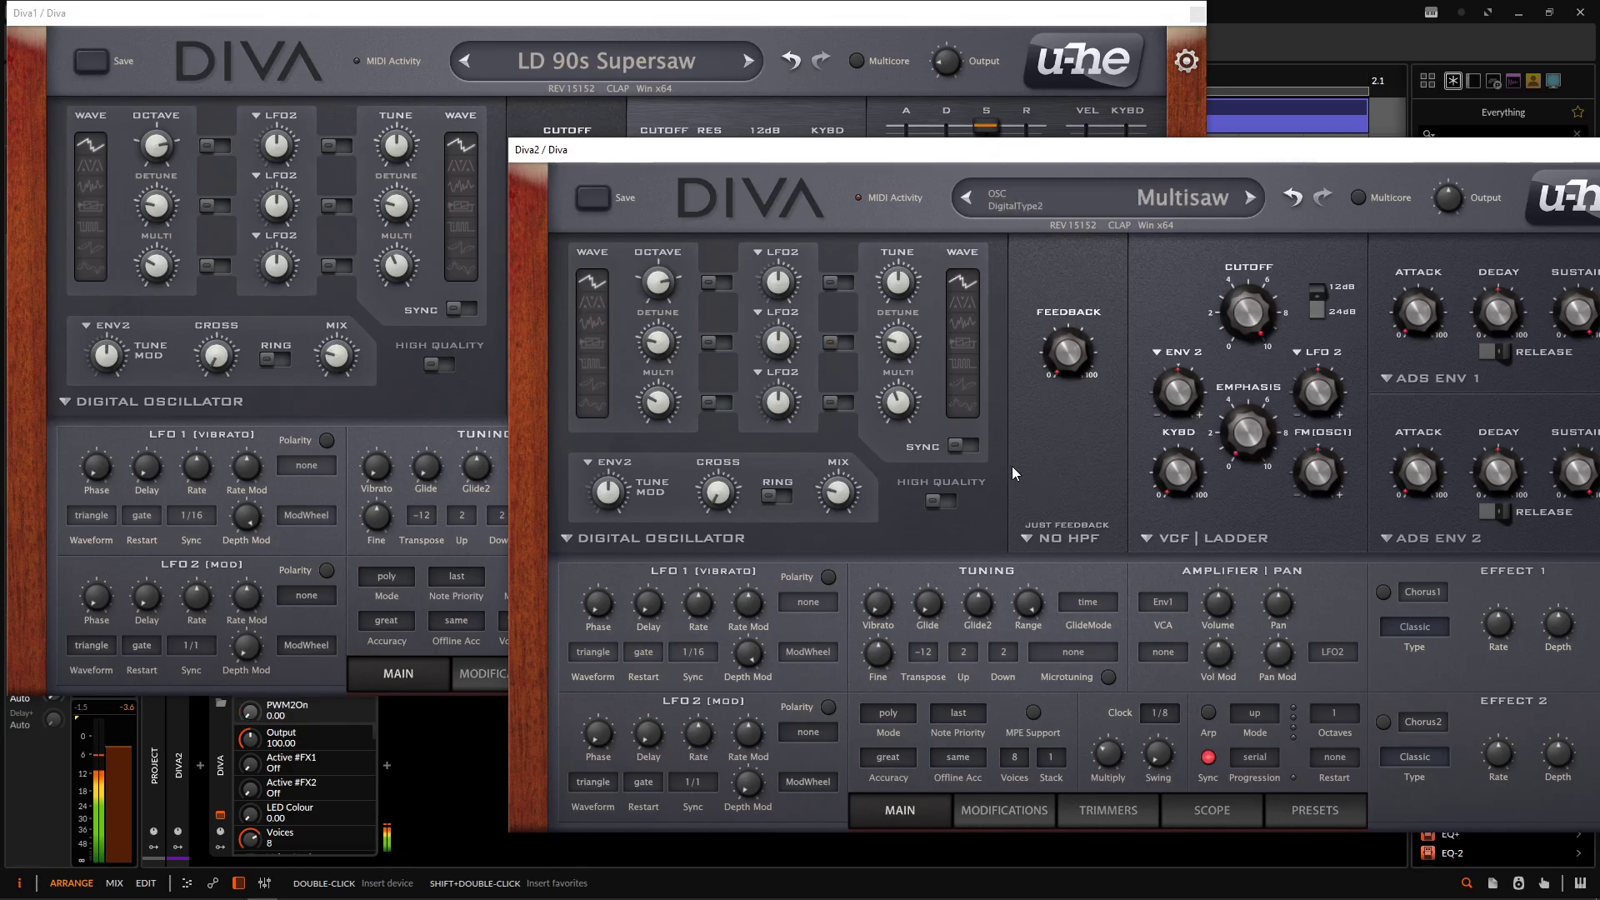
mouse_move(892, 328)
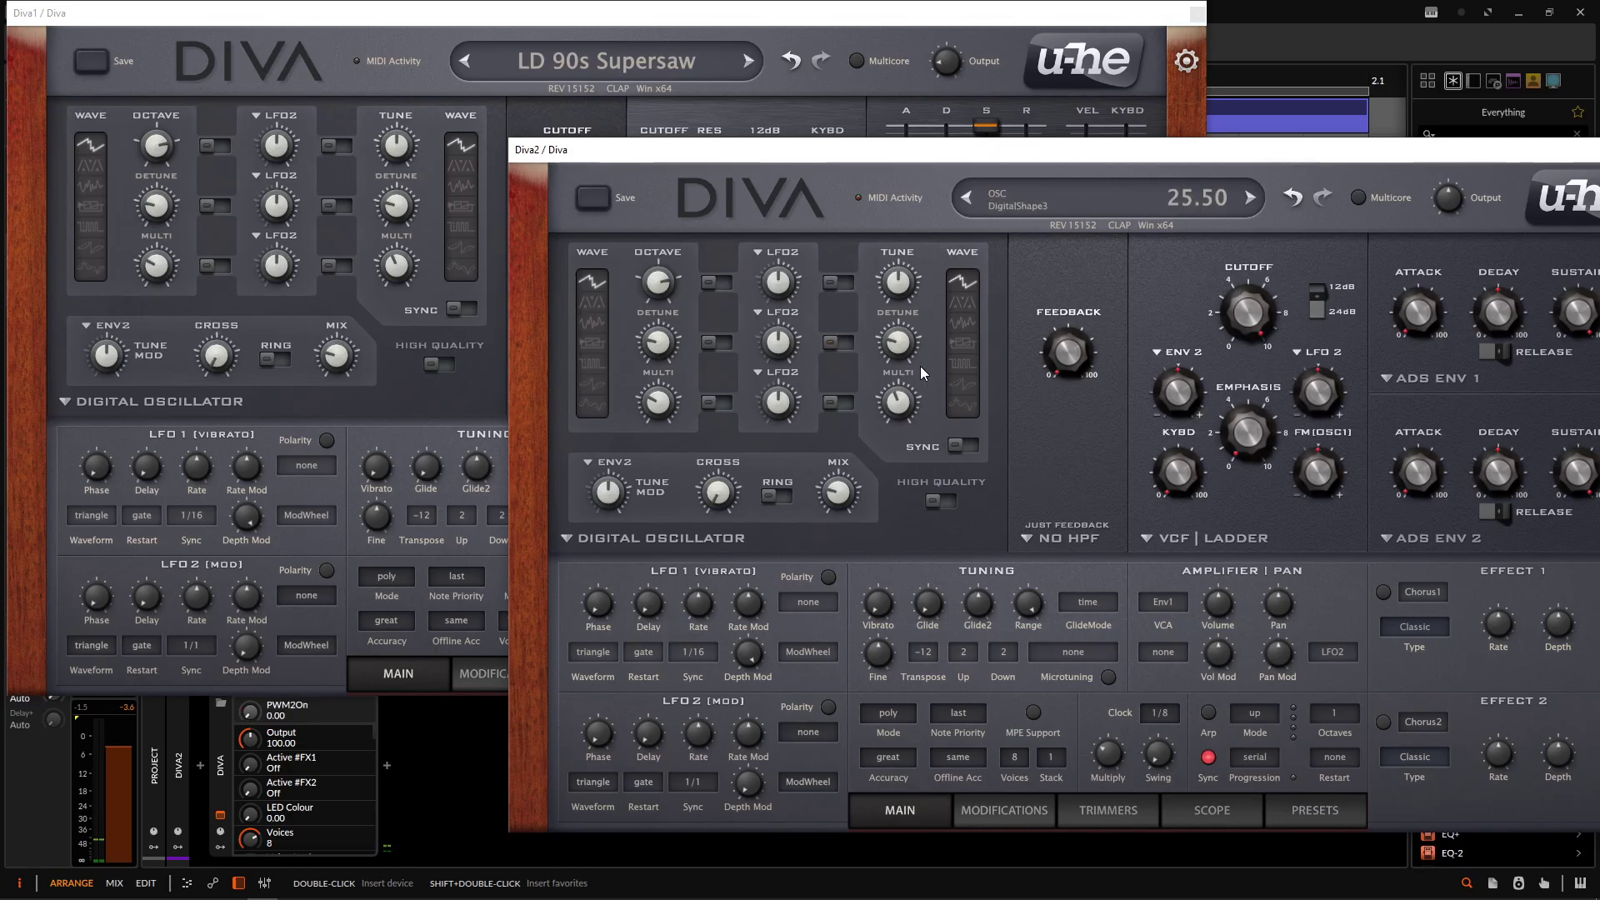
left_click_drag(991, 158, 710, 217)
- Add the HPF Bite high-pass filter to Diva2 with its cutoff at about 53.5
left_click(724, 599)
left_click(748, 673)
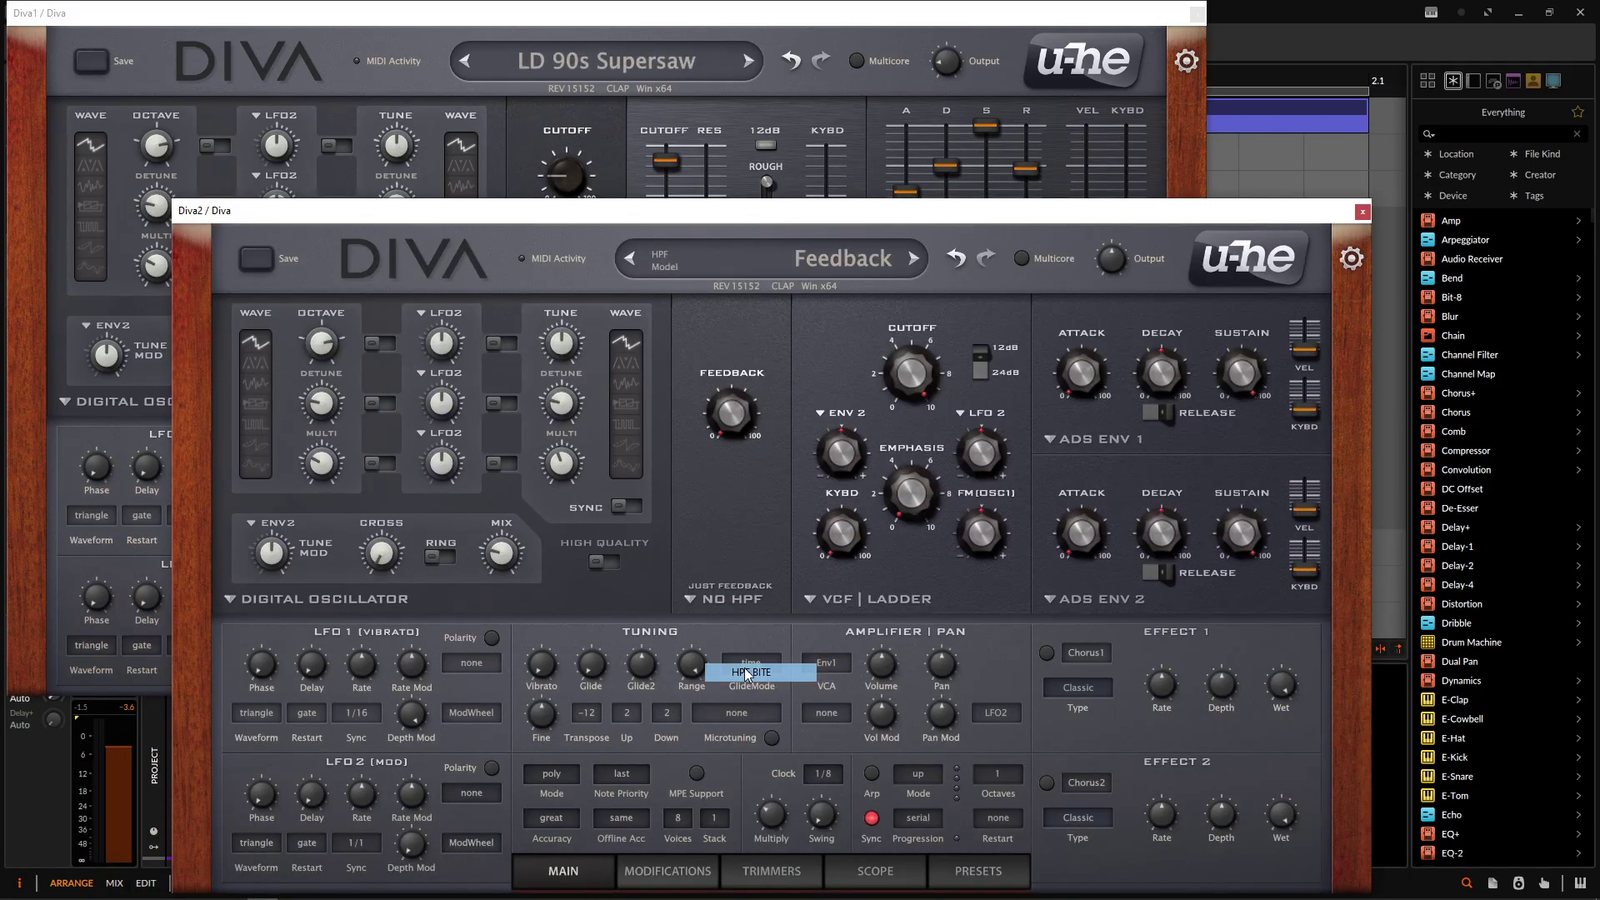
left_click_drag(717, 218, 747, 420)
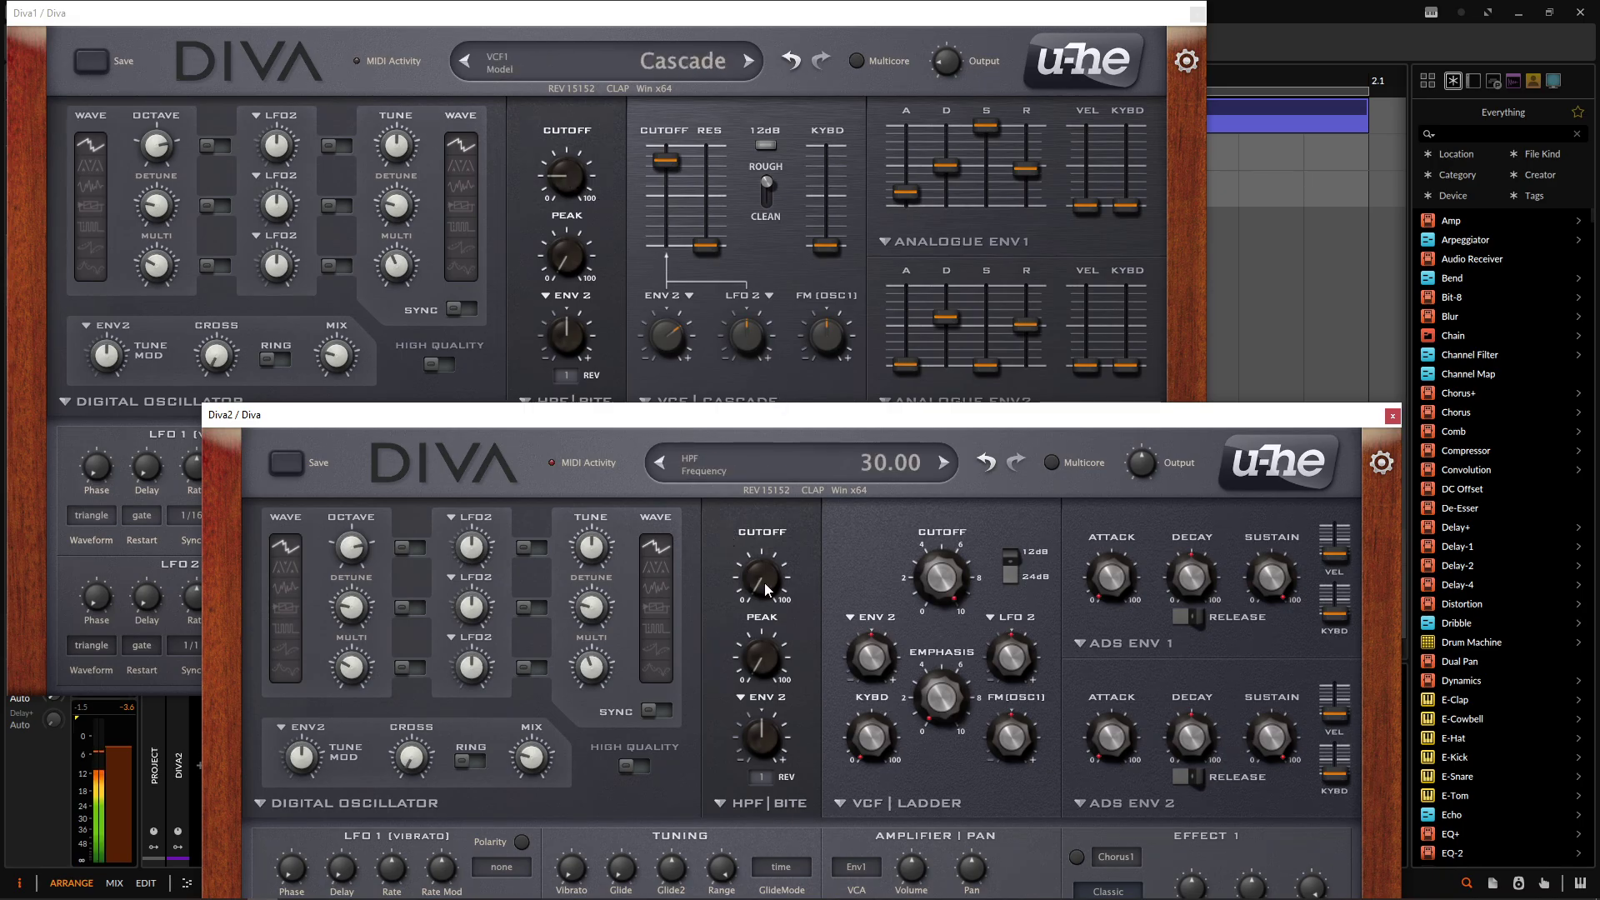
left_click_drag(767, 589, 753, 535)
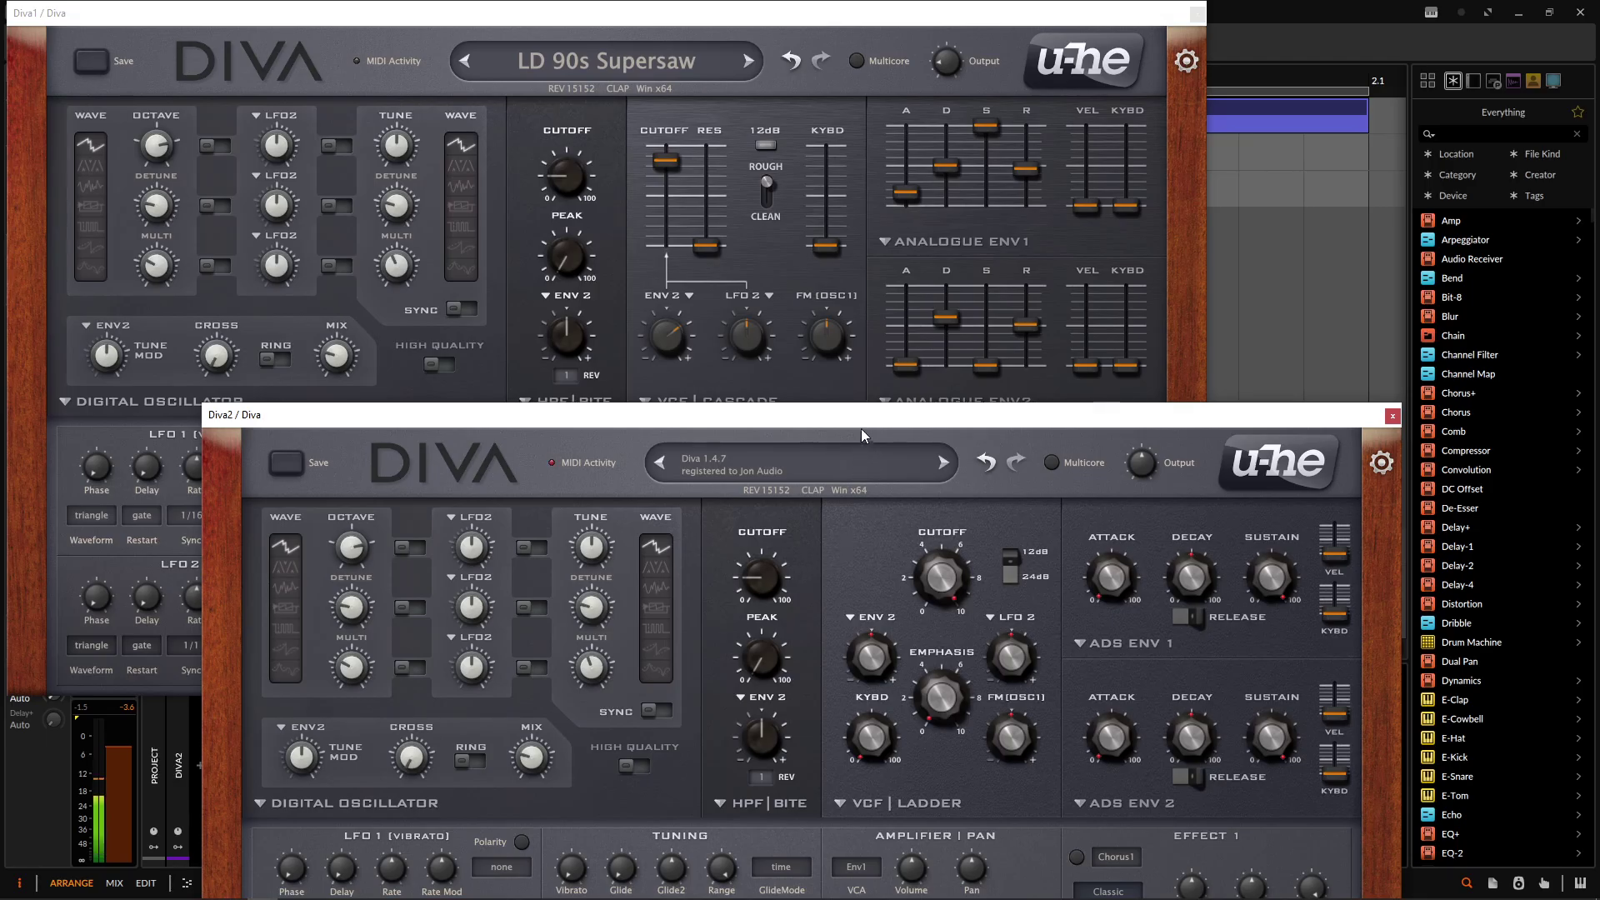
left_click_drag(852, 415, 749, 393)
- Switch Diva2's main filter to Cascade and nudge its cutoff down to 147
left_click(829, 599)
left_click(866, 630)
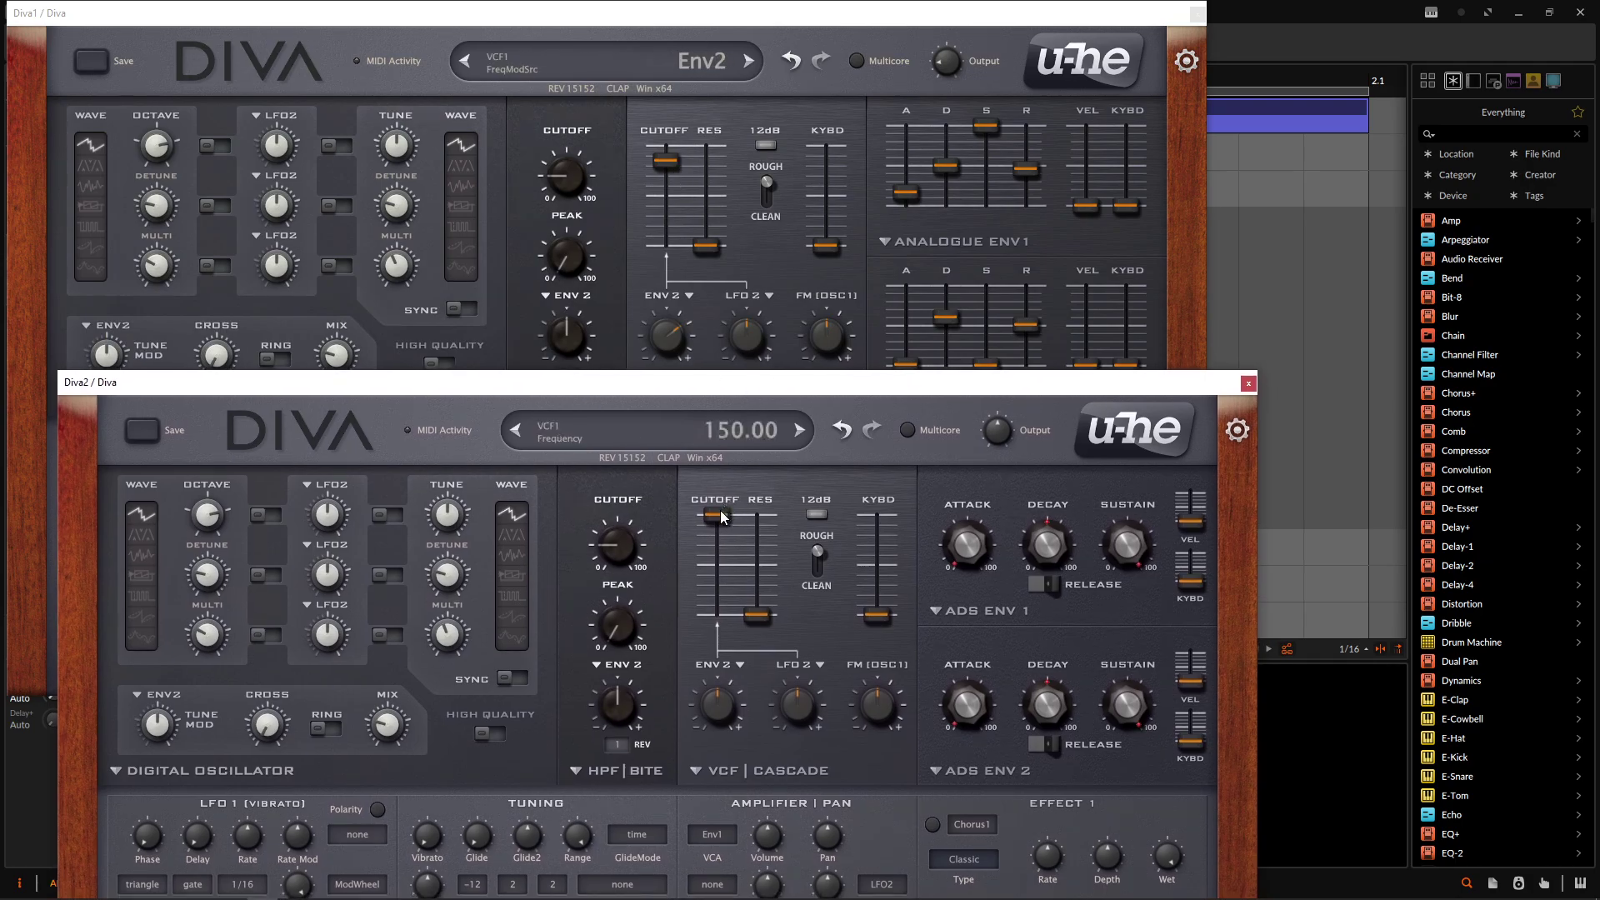
left_click_drag(717, 515, 723, 535)
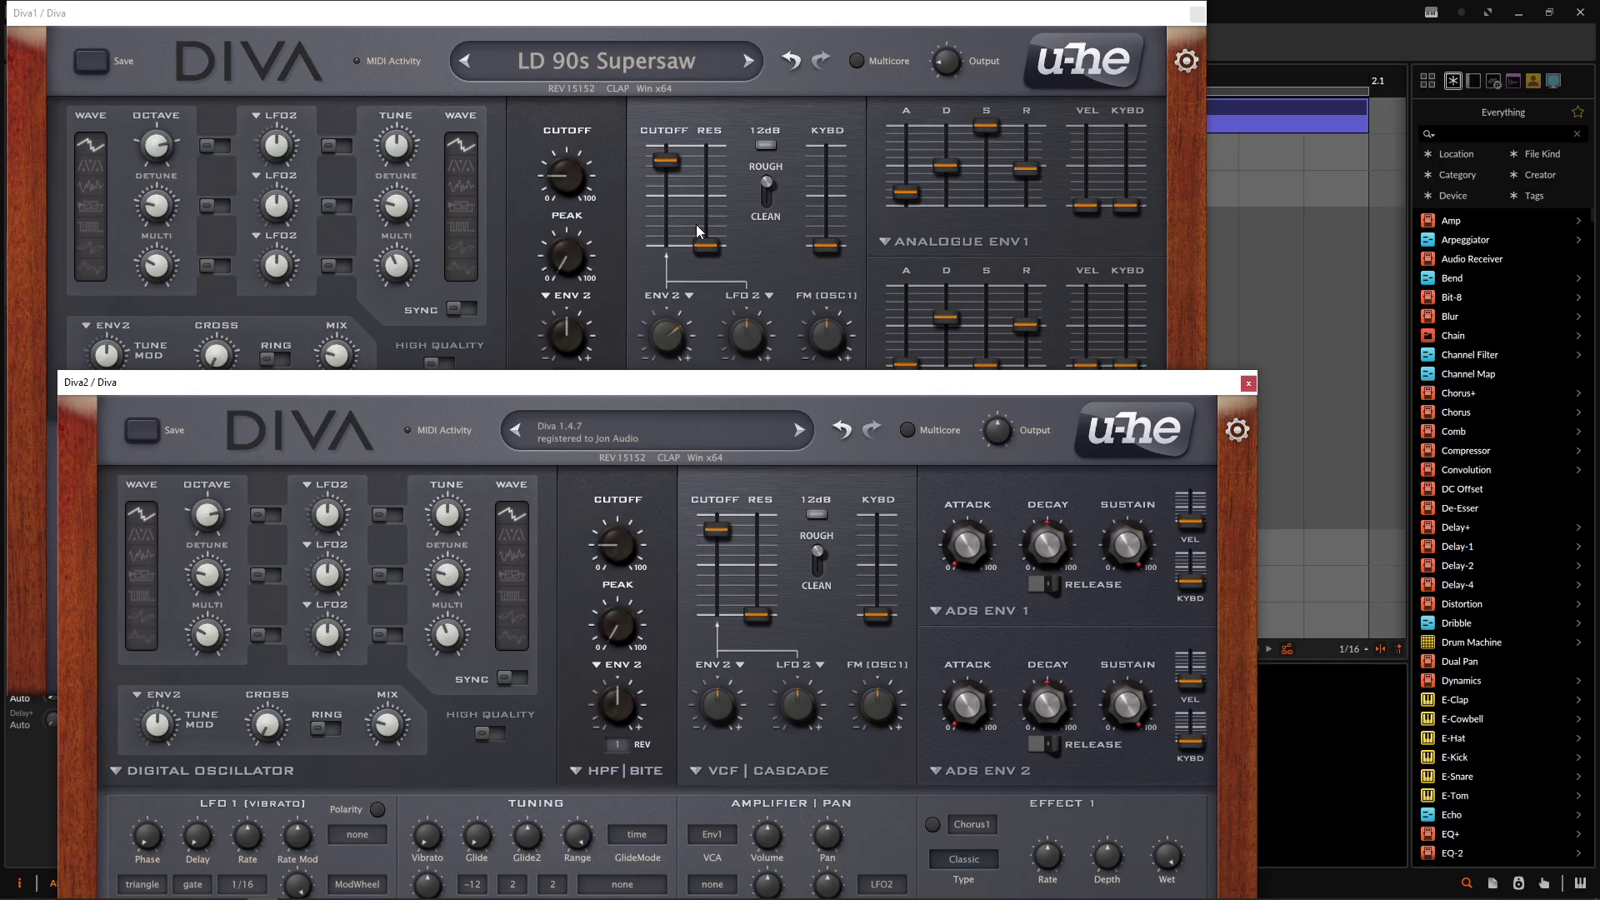
- Reset Diva1's LFO2 filter modulation depth to 0
left_click(741, 367)
left_click_drag(800, 402, 750, 376)
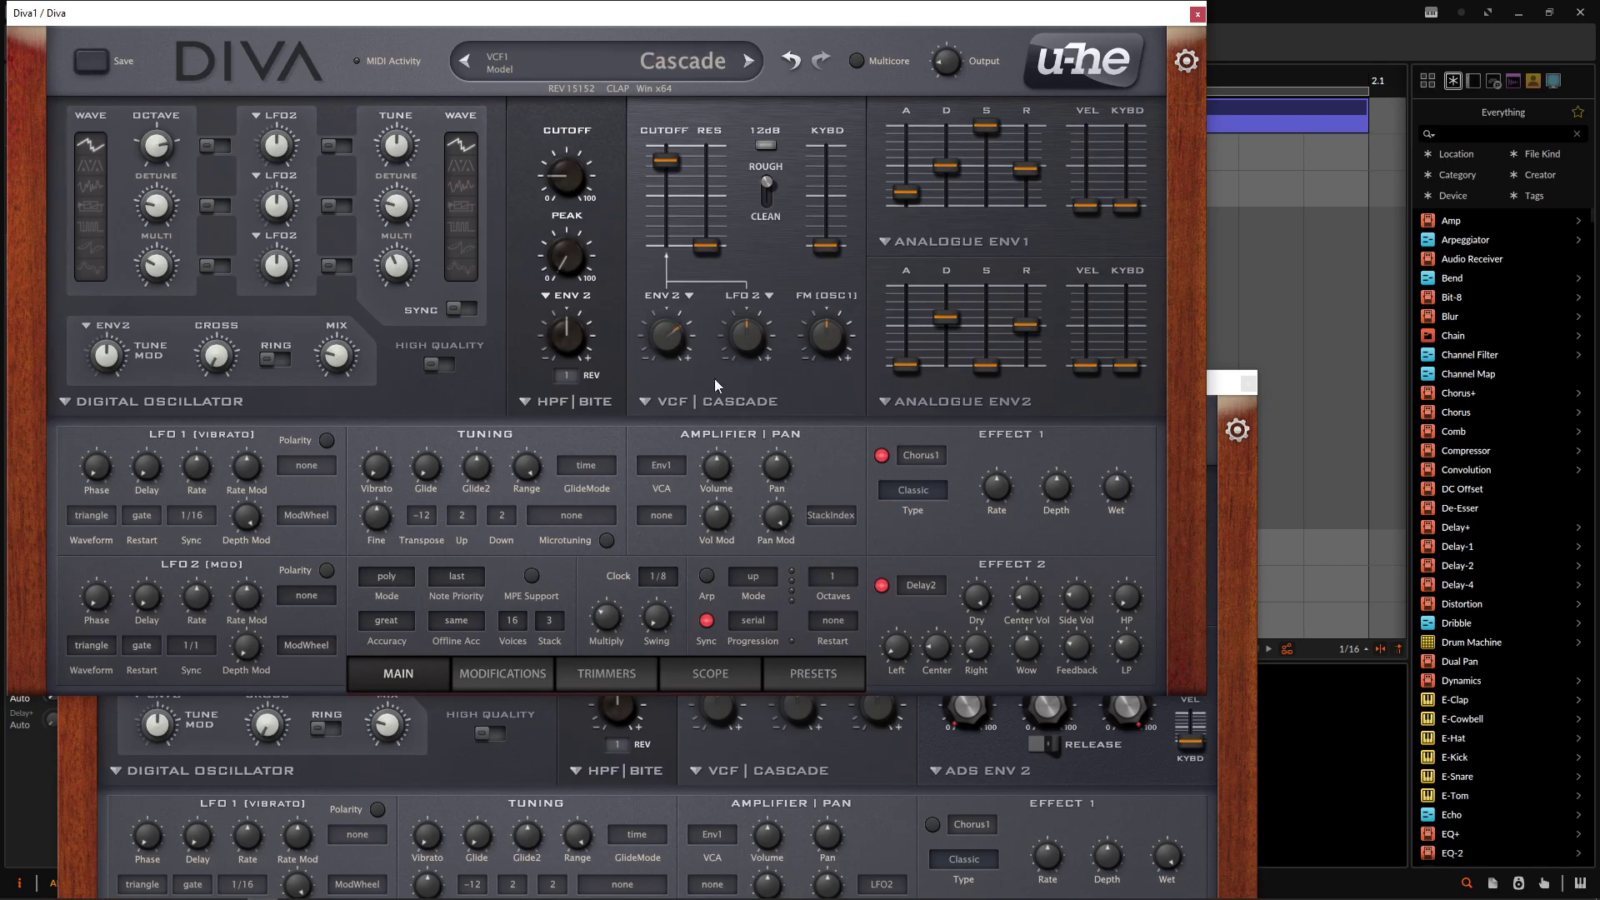
left_click(1230, 521)
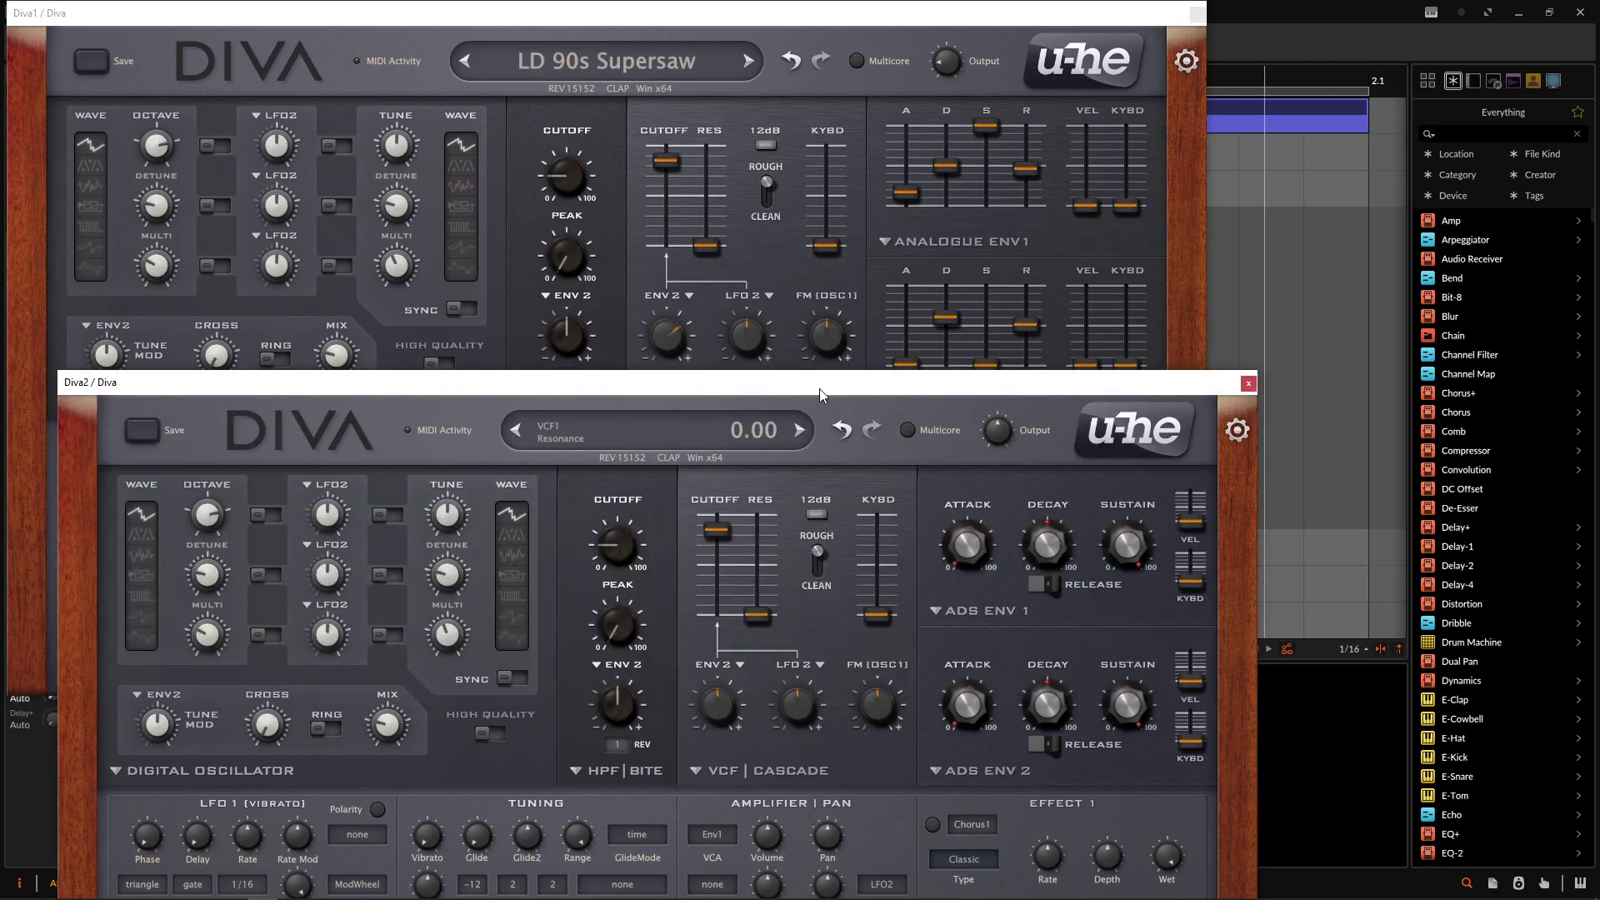
- Switch Diva2's envelopes to the Analogue model
left_click_drag(819, 388, 782, 481)
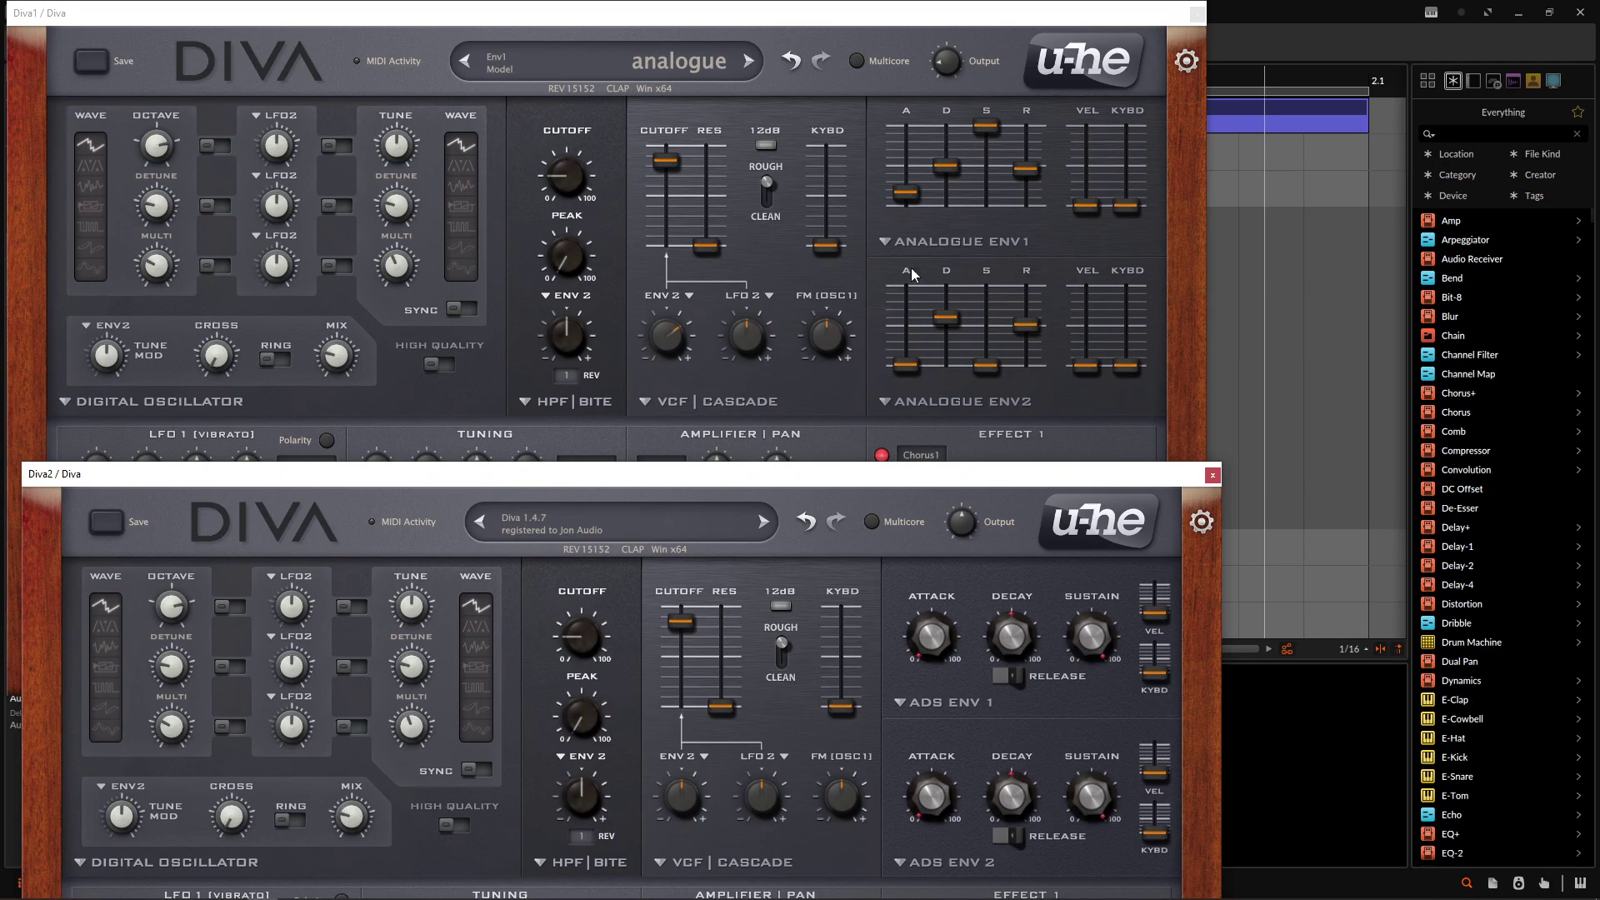
scroll(920, 442, "down", 1)
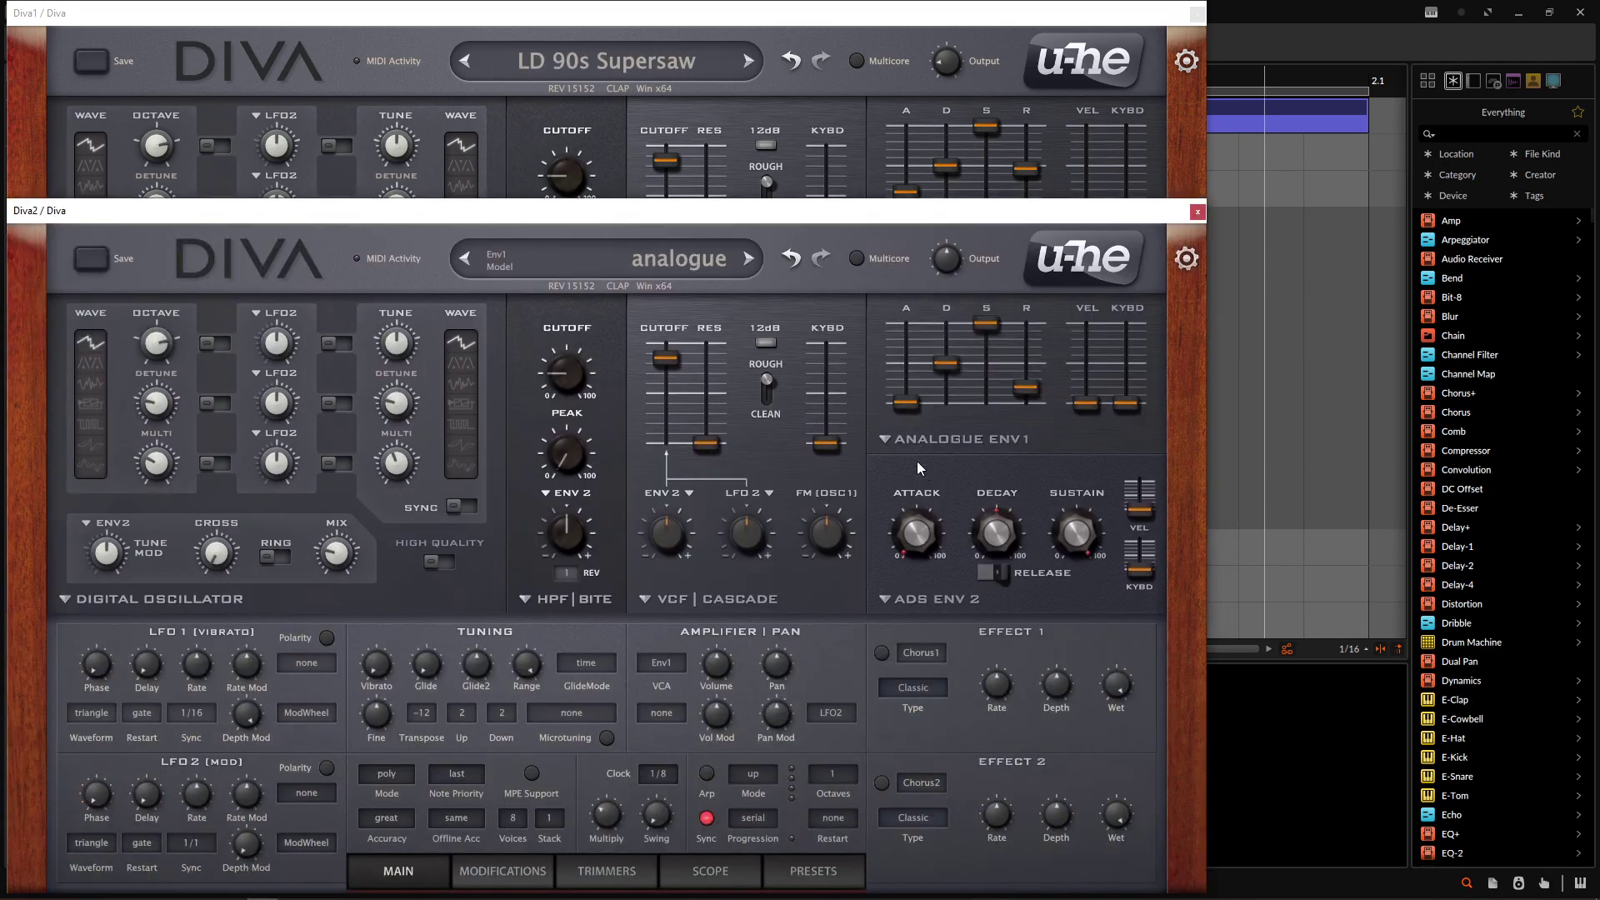
scroll(942, 597, "down", 1)
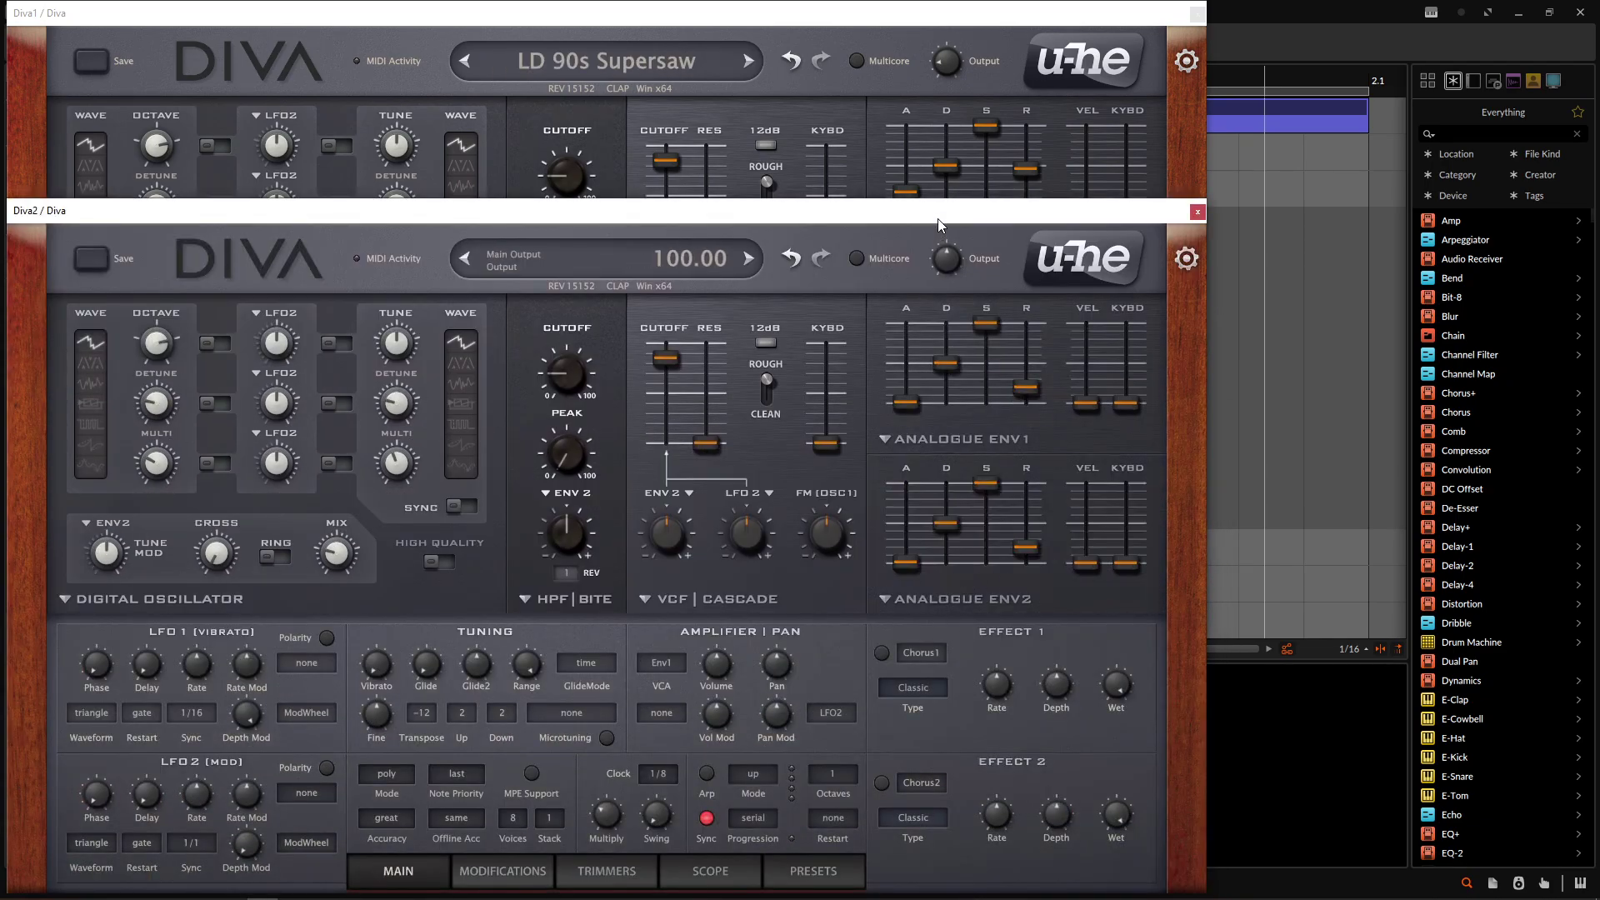
left_click_drag(938, 224, 1092, 407)
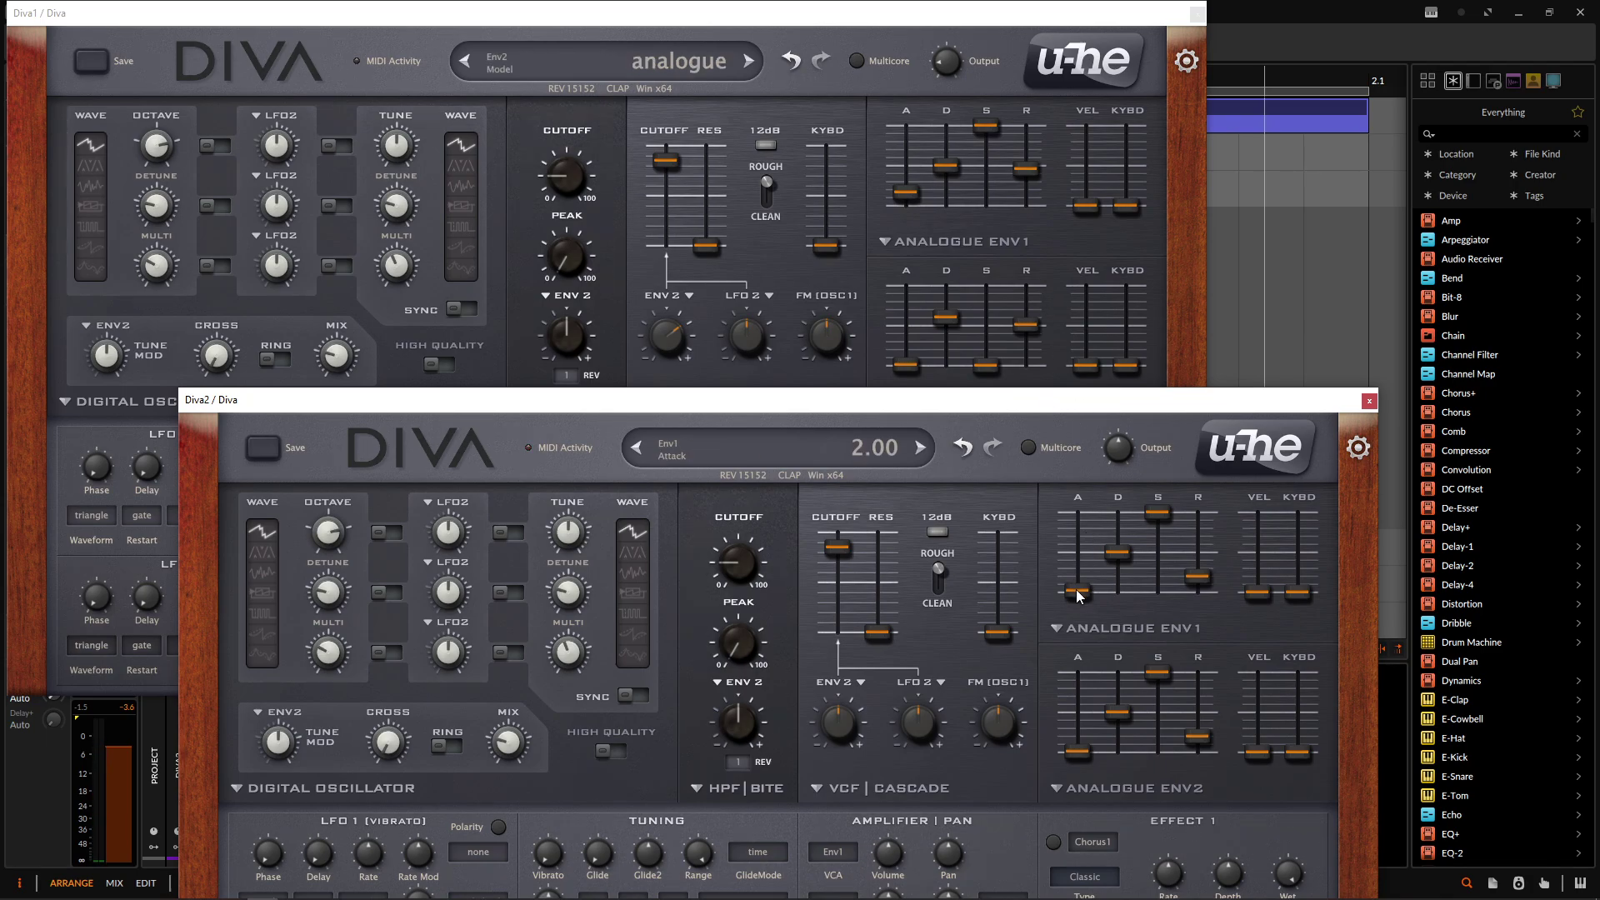
- Lengthen Env1's attack and release and lower Diva2's output to 66
left_click_drag(1078, 594, 1075, 582)
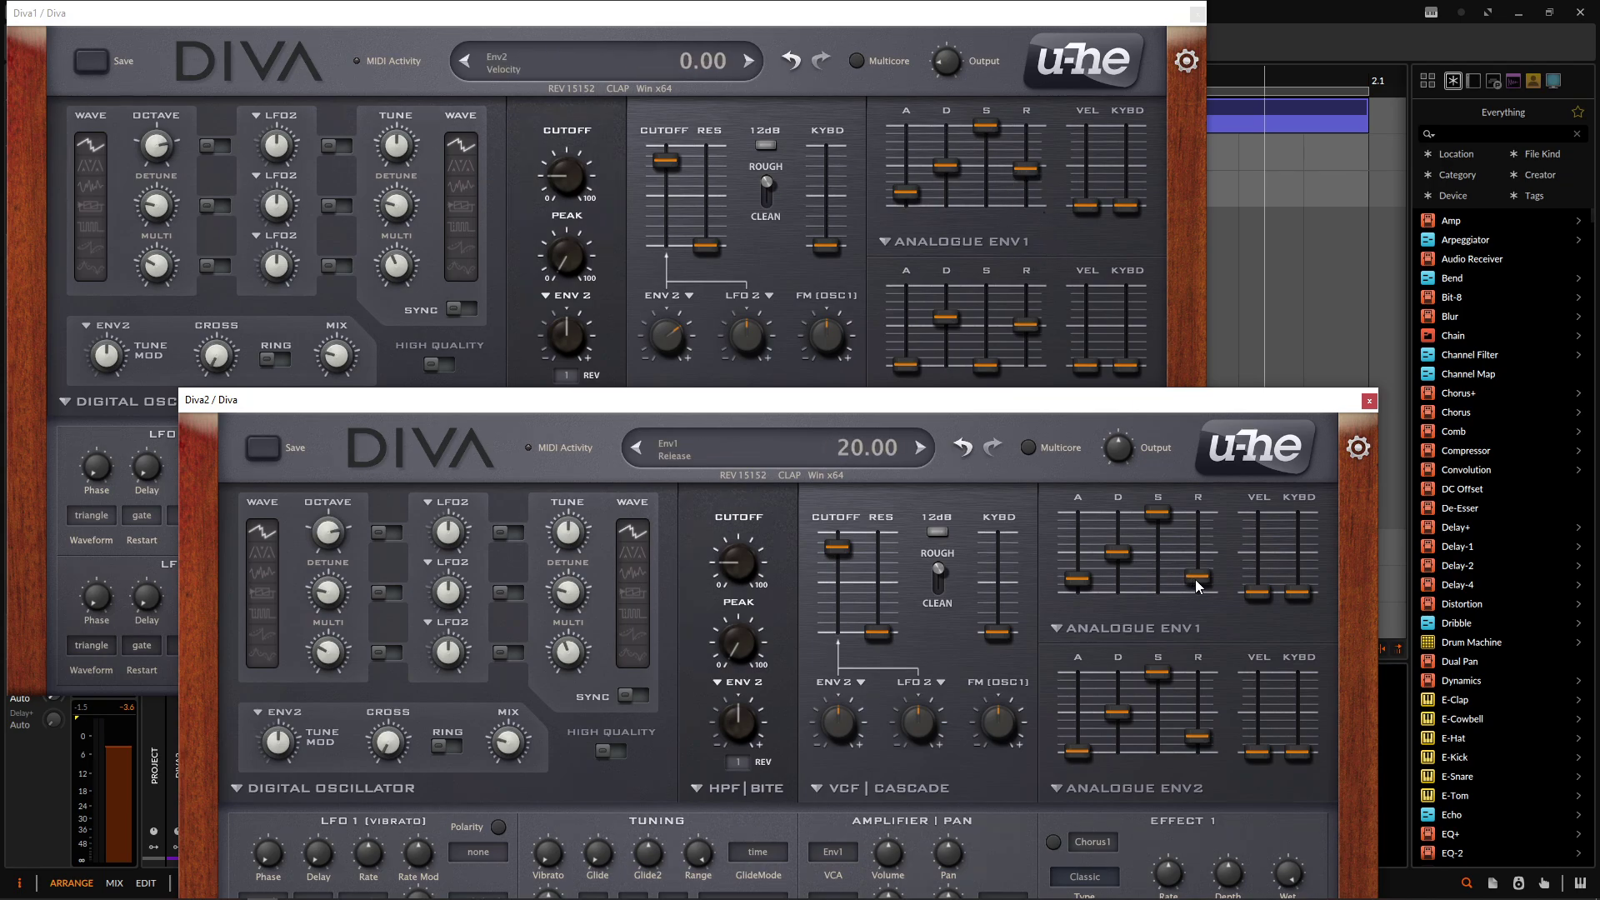
left_click_drag(1195, 578, 1193, 554)
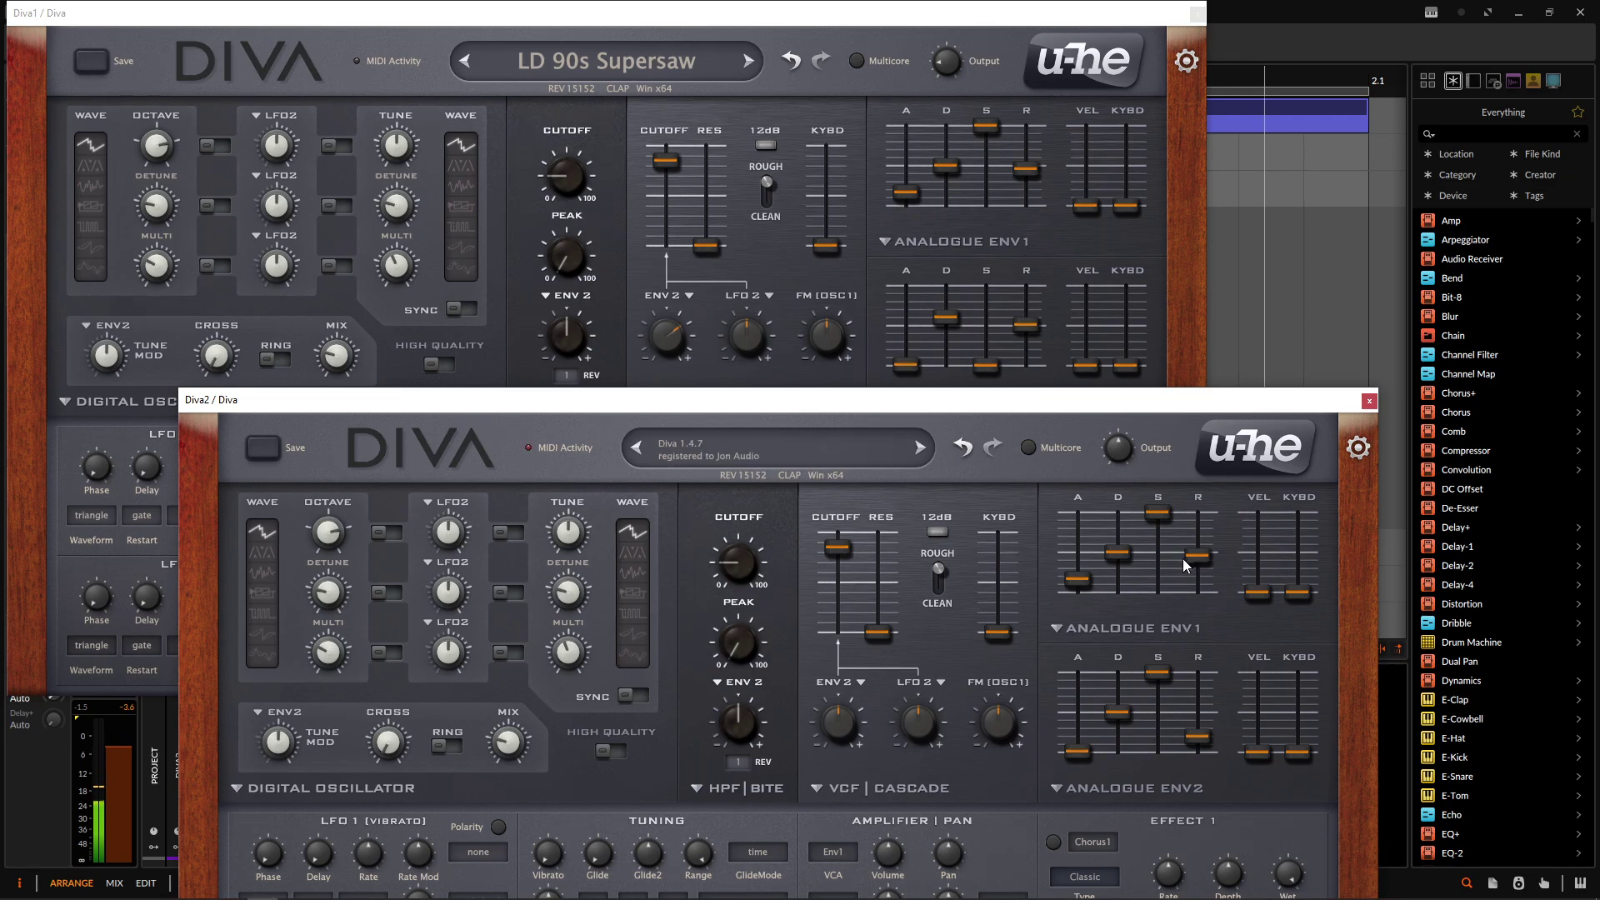
left_click_drag(1125, 452, 1122, 459)
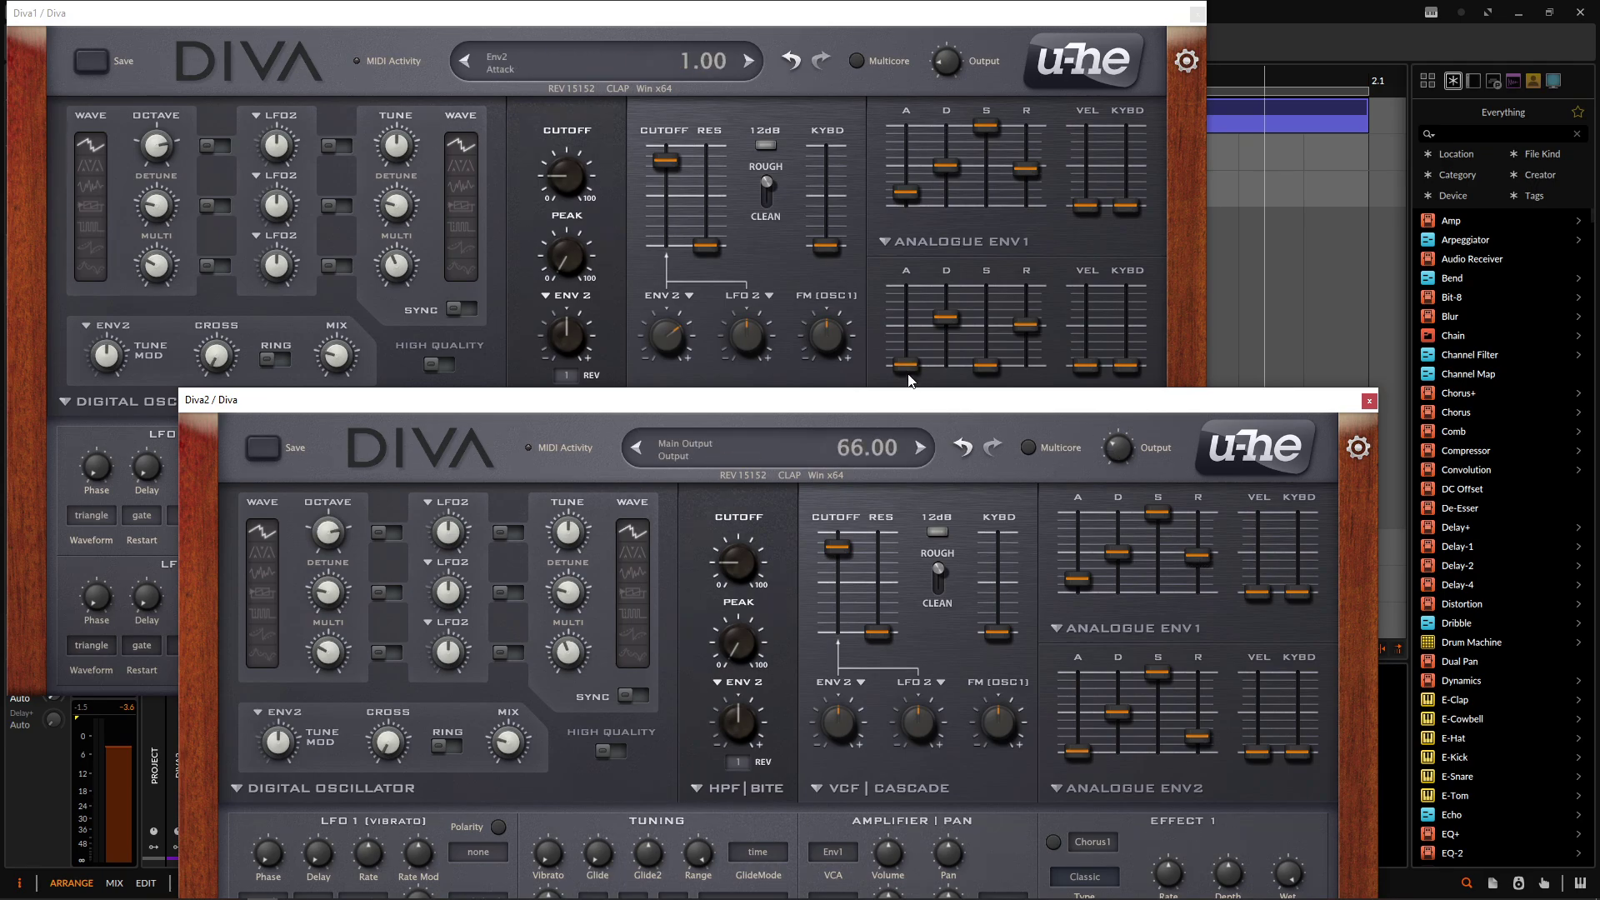
- Raise Diva2's Env2 decay to about 61 and release to about 51
left_click_drag(923, 399, 917, 432)
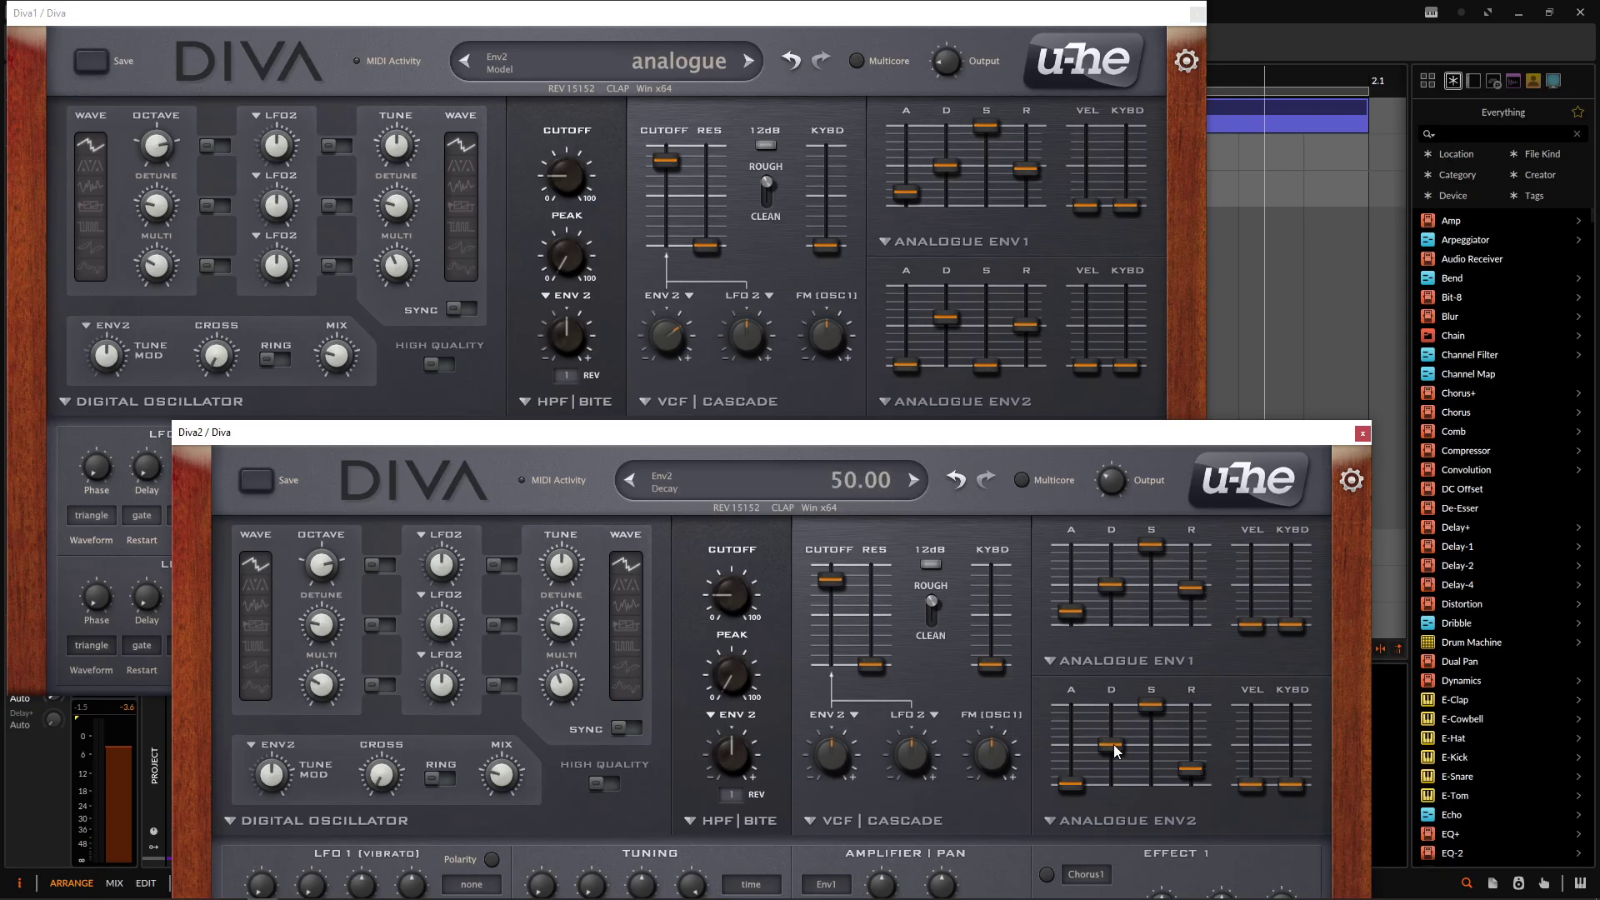
left_click_drag(1117, 750, 1116, 740)
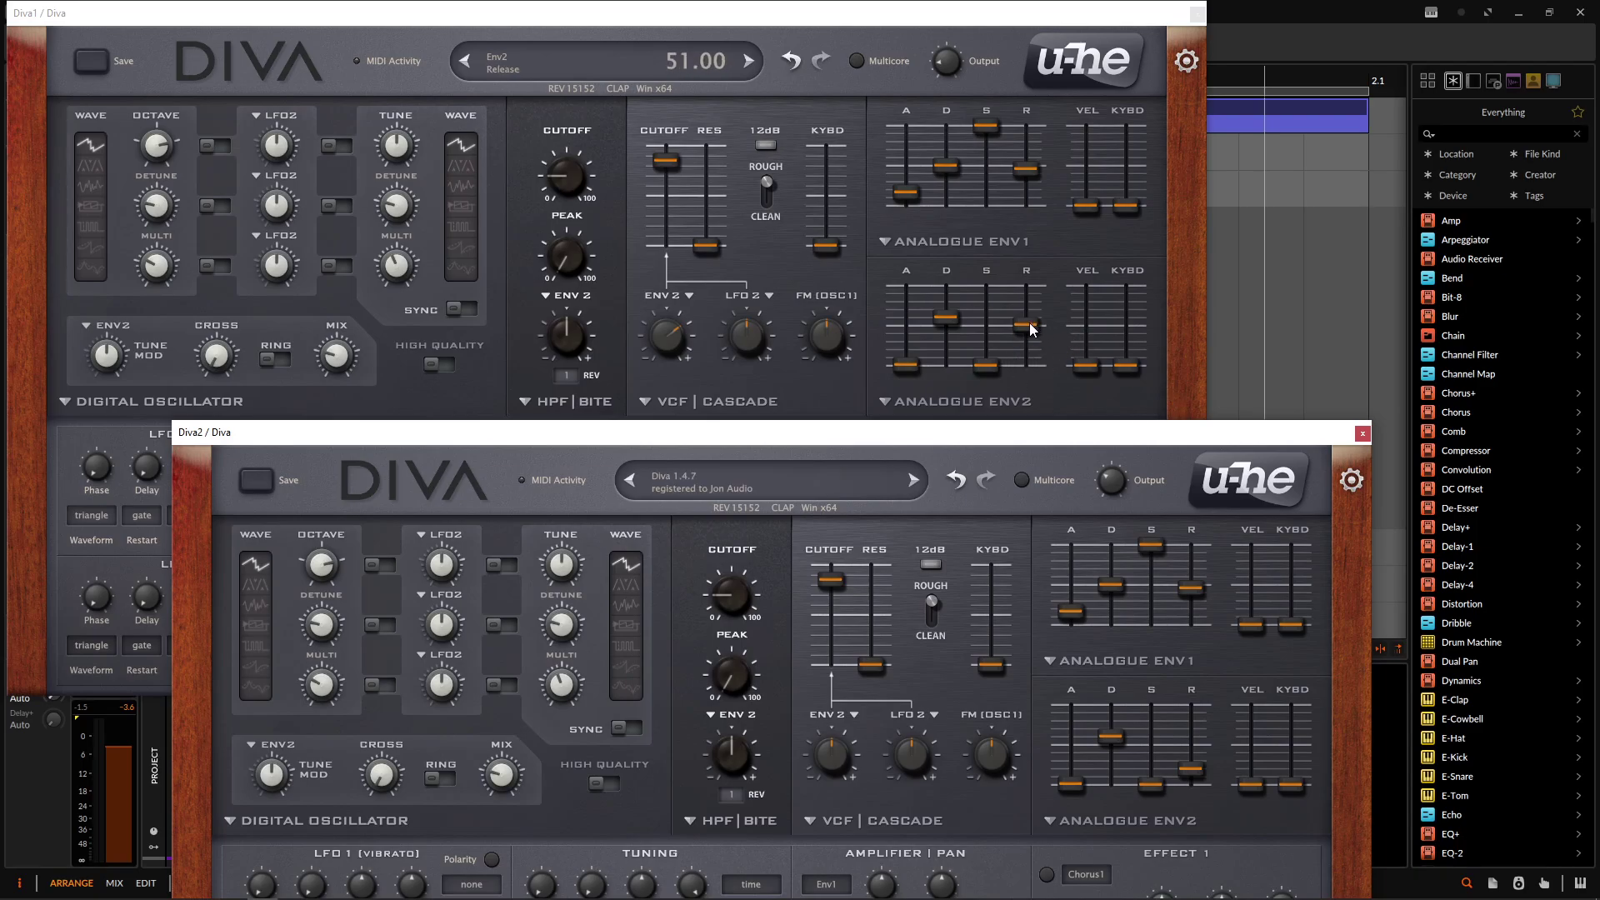
left_click_drag(1188, 753, 1189, 742)
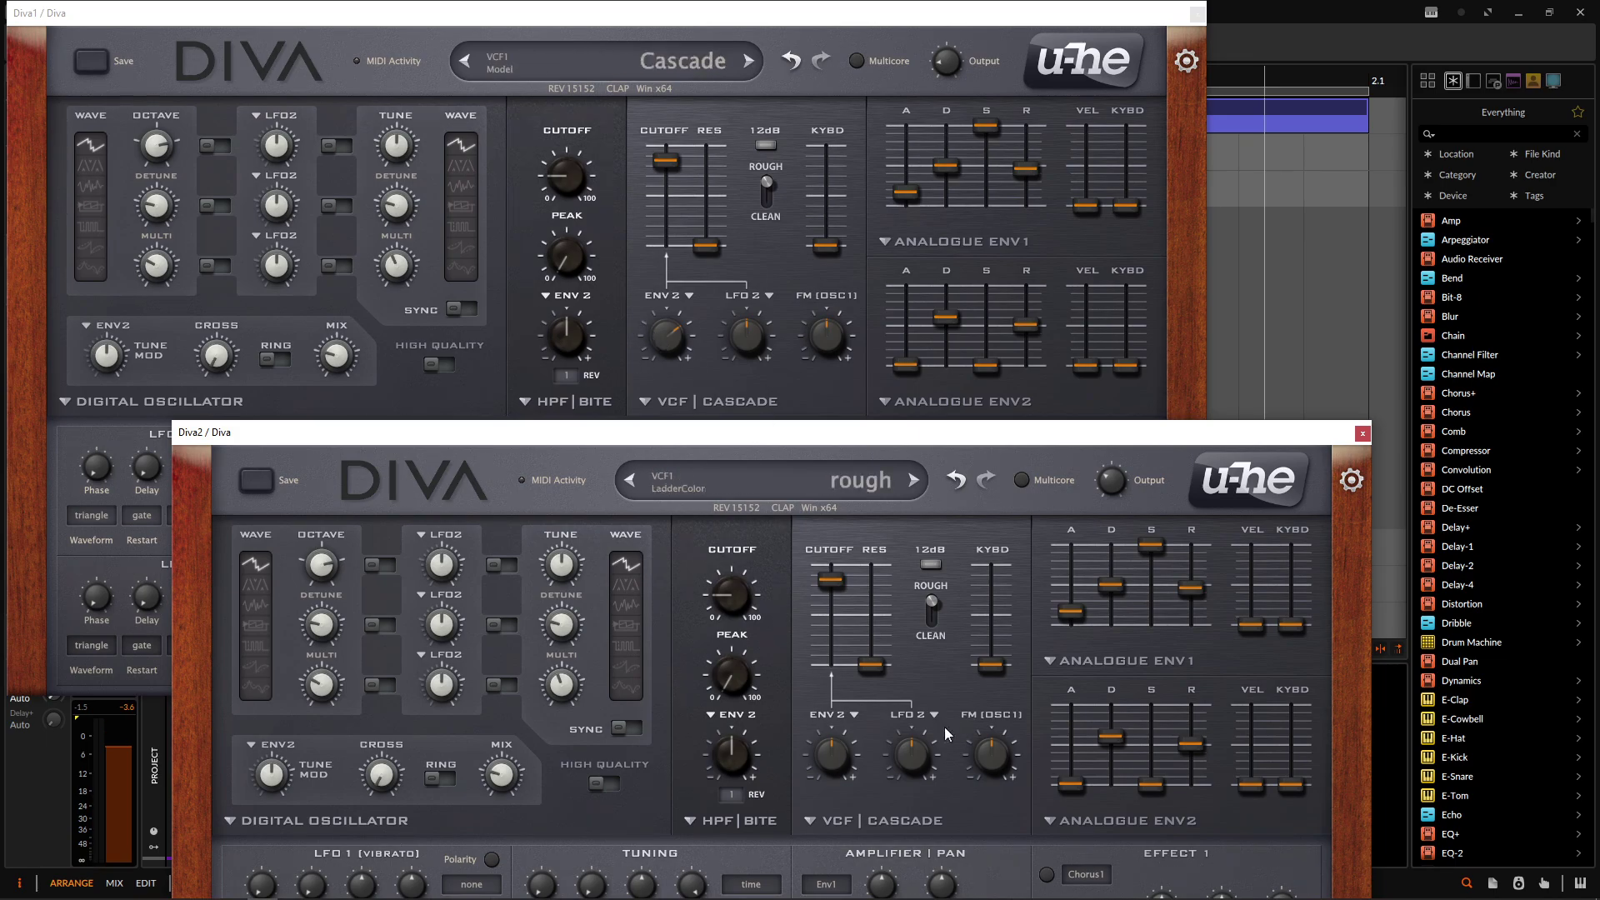
- Raise Diva2's VCF Env2 modulation depth to 44
scroll(834, 756, "up", 3)
scroll(834, 750, "up", 11)
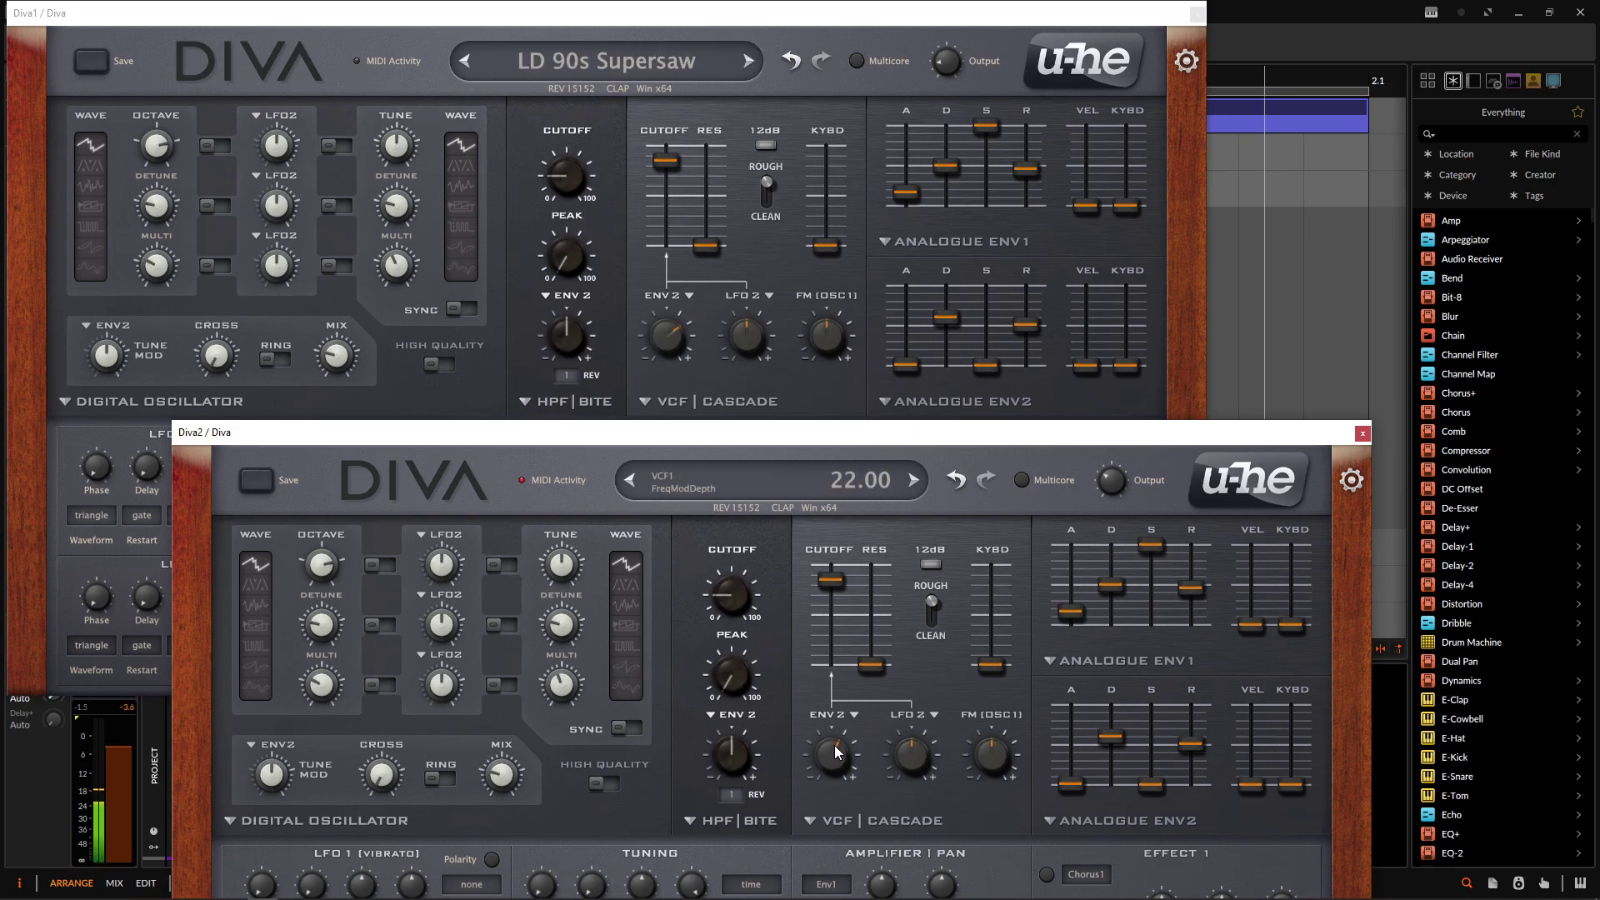
scroll(835, 742, "up", 4)
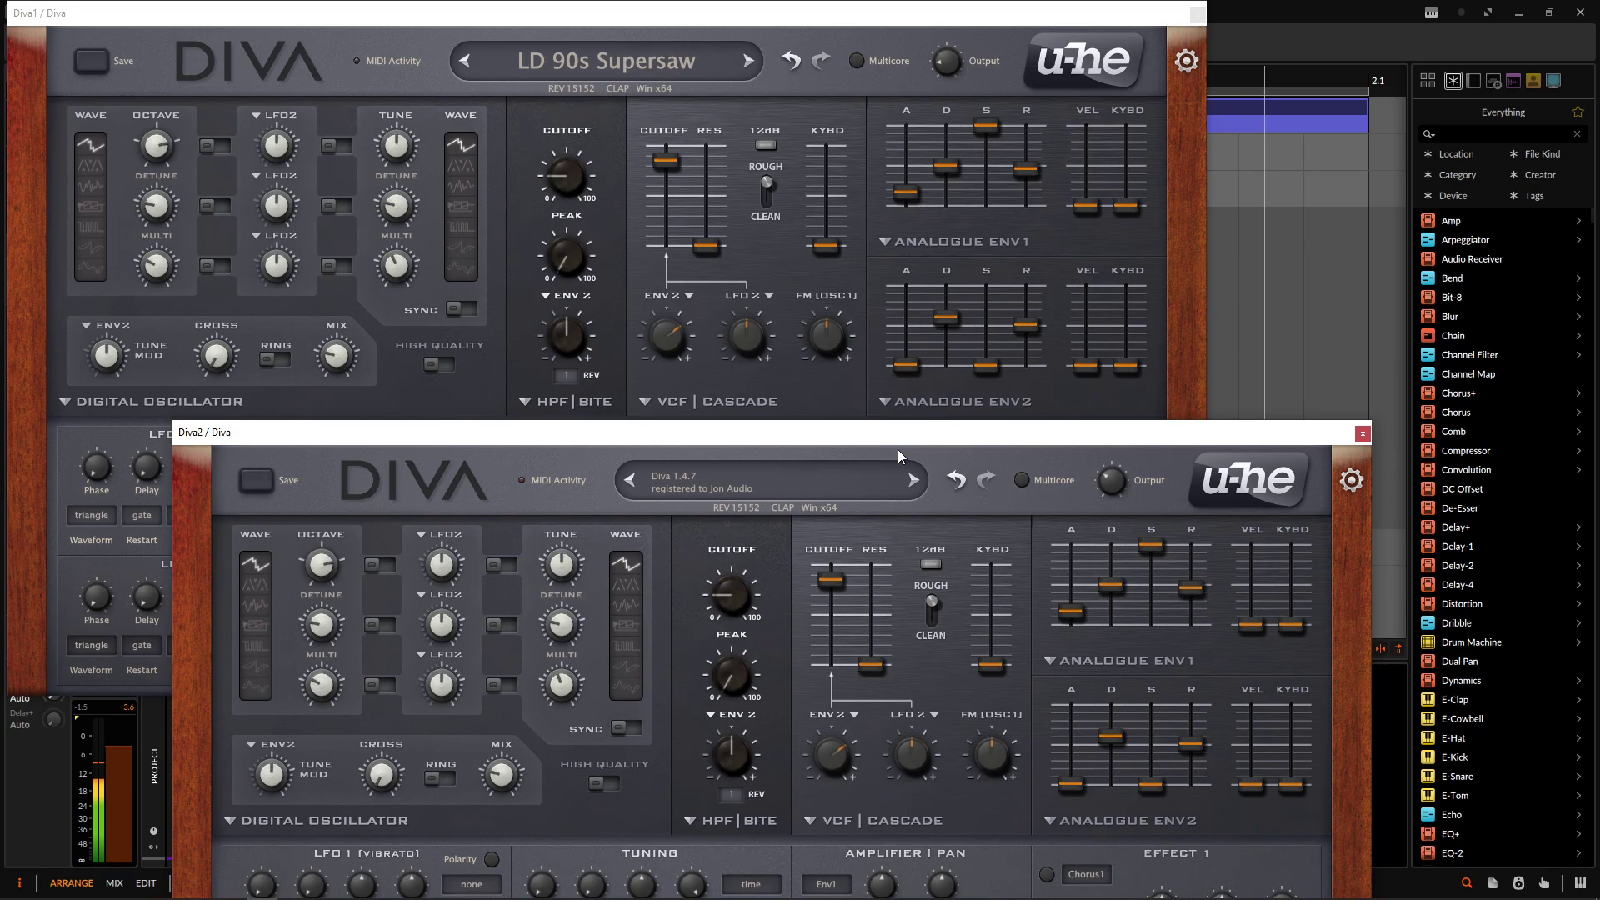
- Turn Multicore on in Diva2 and Diva1
left_click_drag(830, 439, 1036, 699)
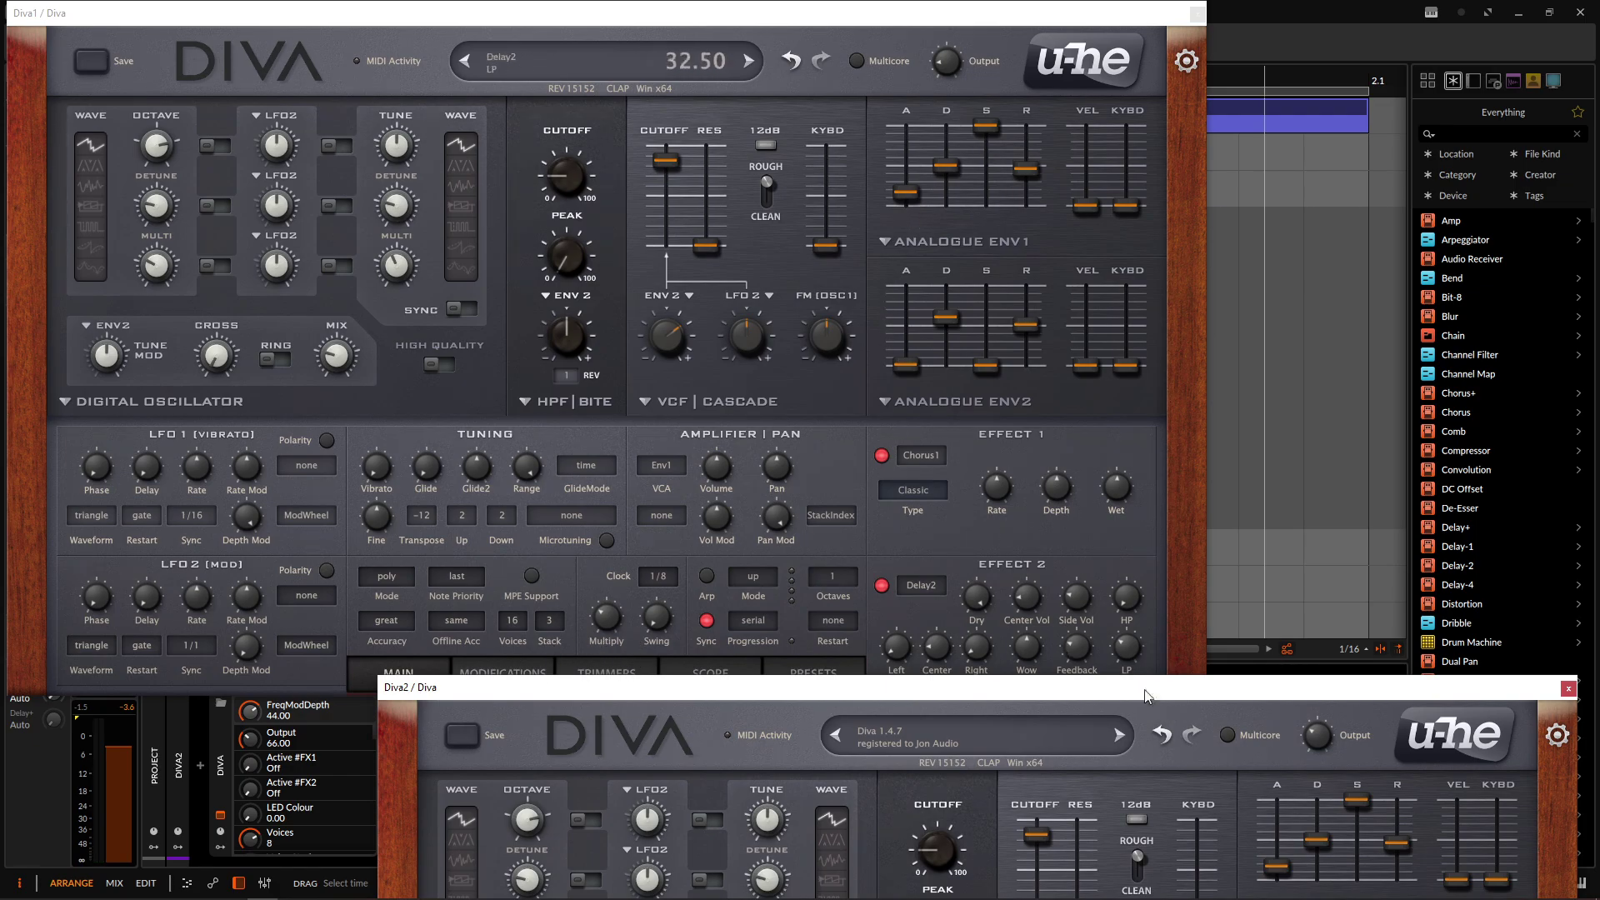
left_click(1230, 735)
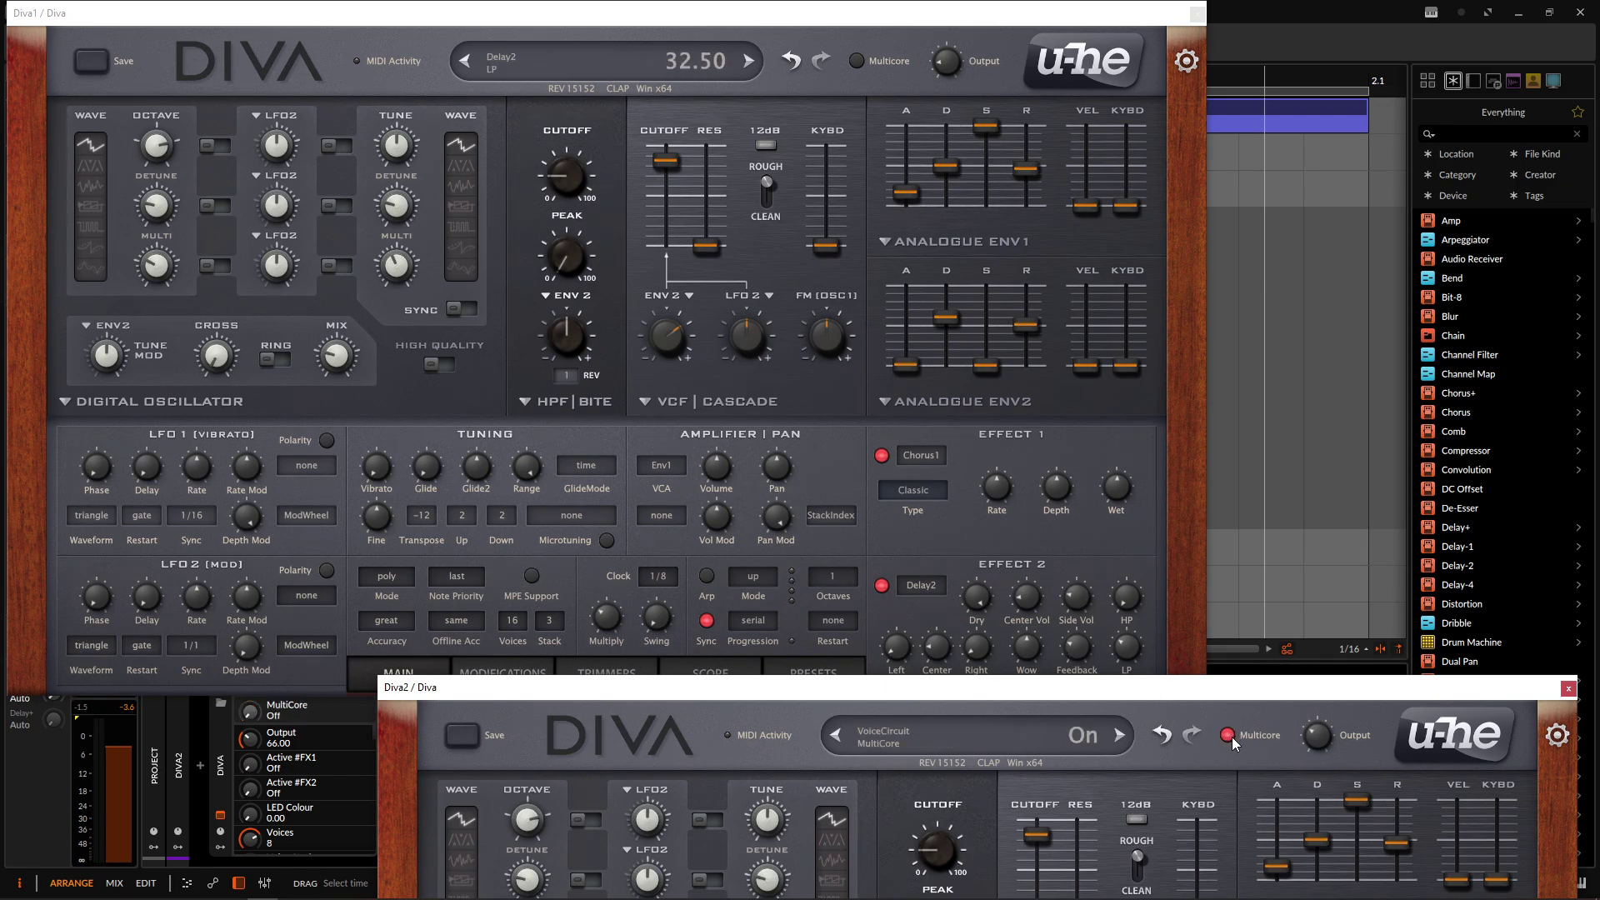
left_click(857, 65)
- Set Diva2's voice count to 16
mouse_move(1241, 685)
left_mouse_down()
mouse_move(1246, 672)
mouse_move(1251, 684)
left_mouse_up()
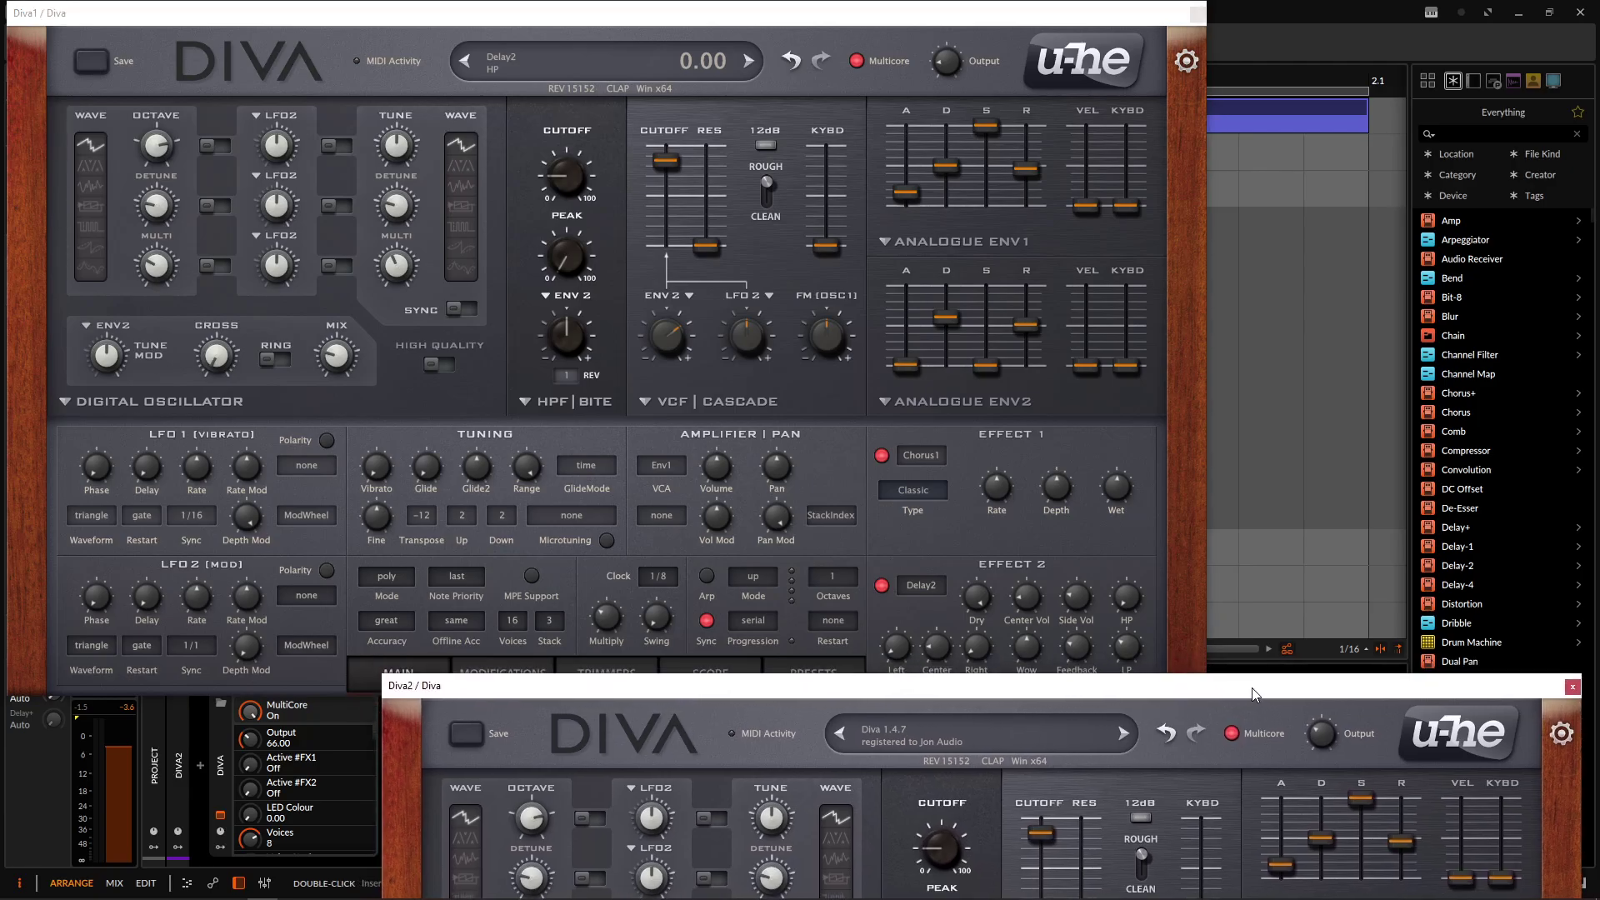
left_click_drag(921, 13, 745, 13)
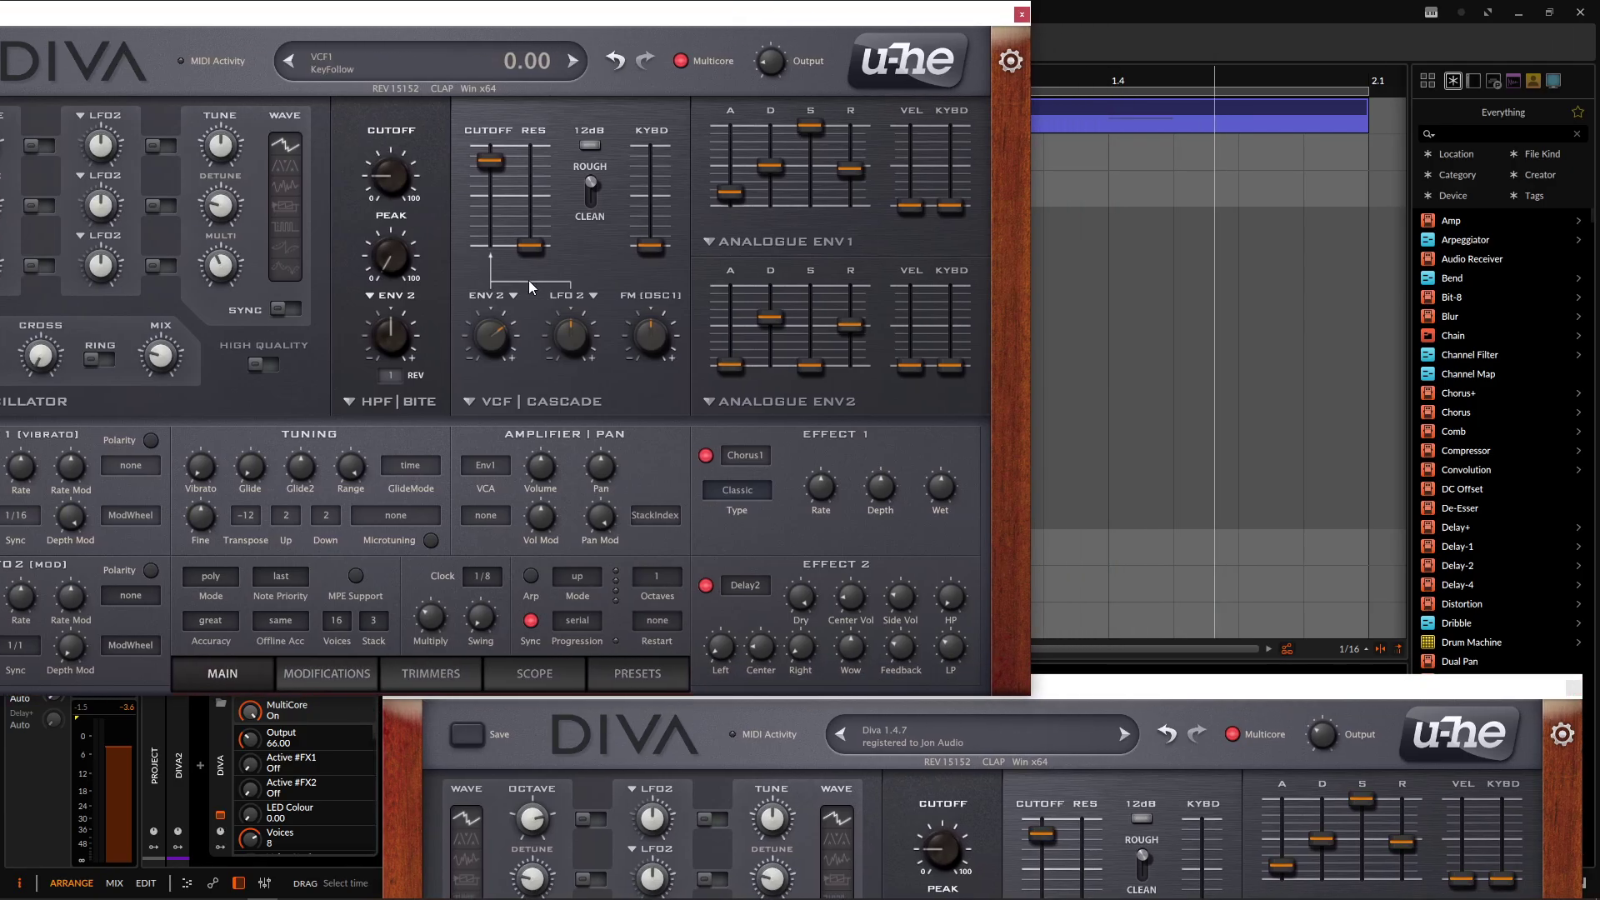
left_click_drag(1075, 687, 1086, 210)
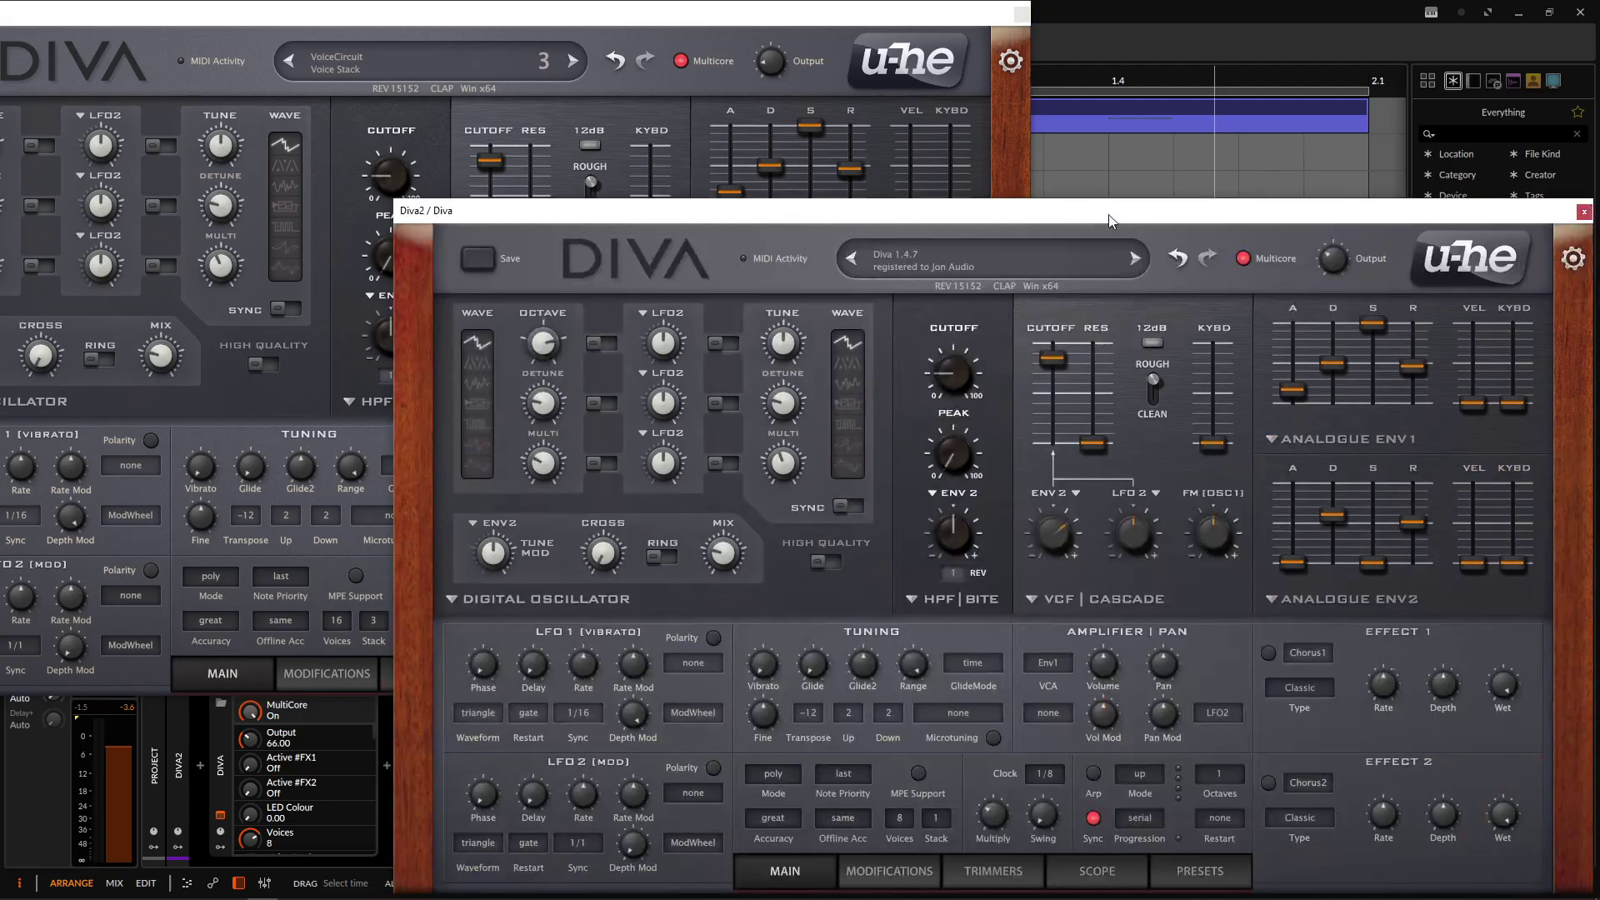
left_click(900, 818)
left_click(940, 810)
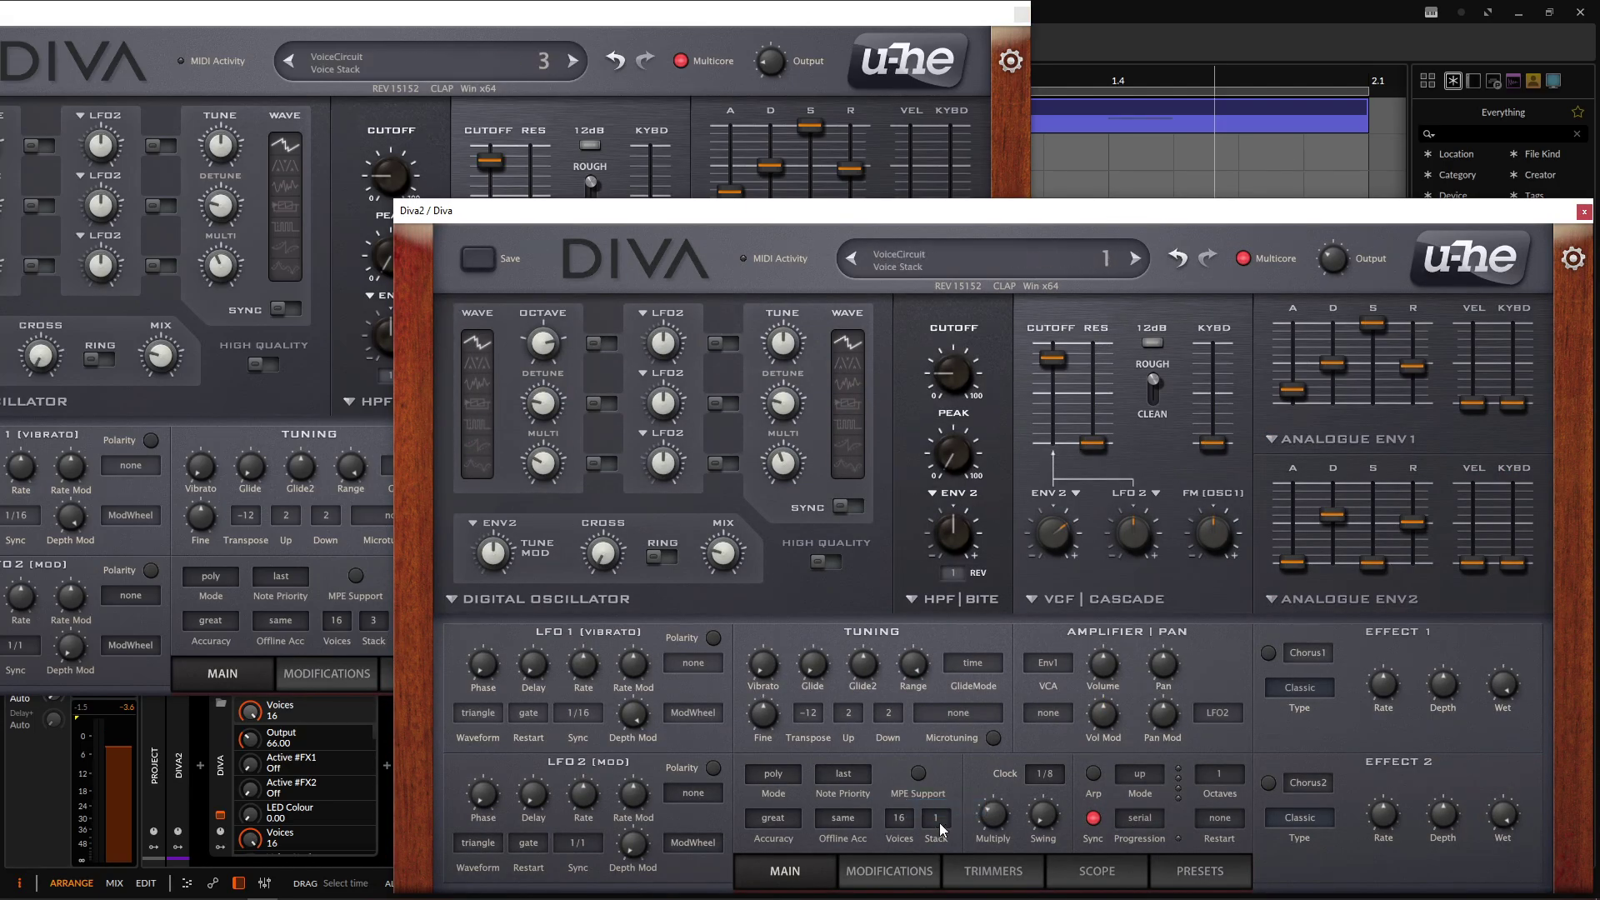
- Set Diva2's voice stack to 3 and lower its output to 58
scroll(940, 825, "up", 2)
left_click_drag(975, 210, 809, 308)
scroll(1164, 358, "down", 2)
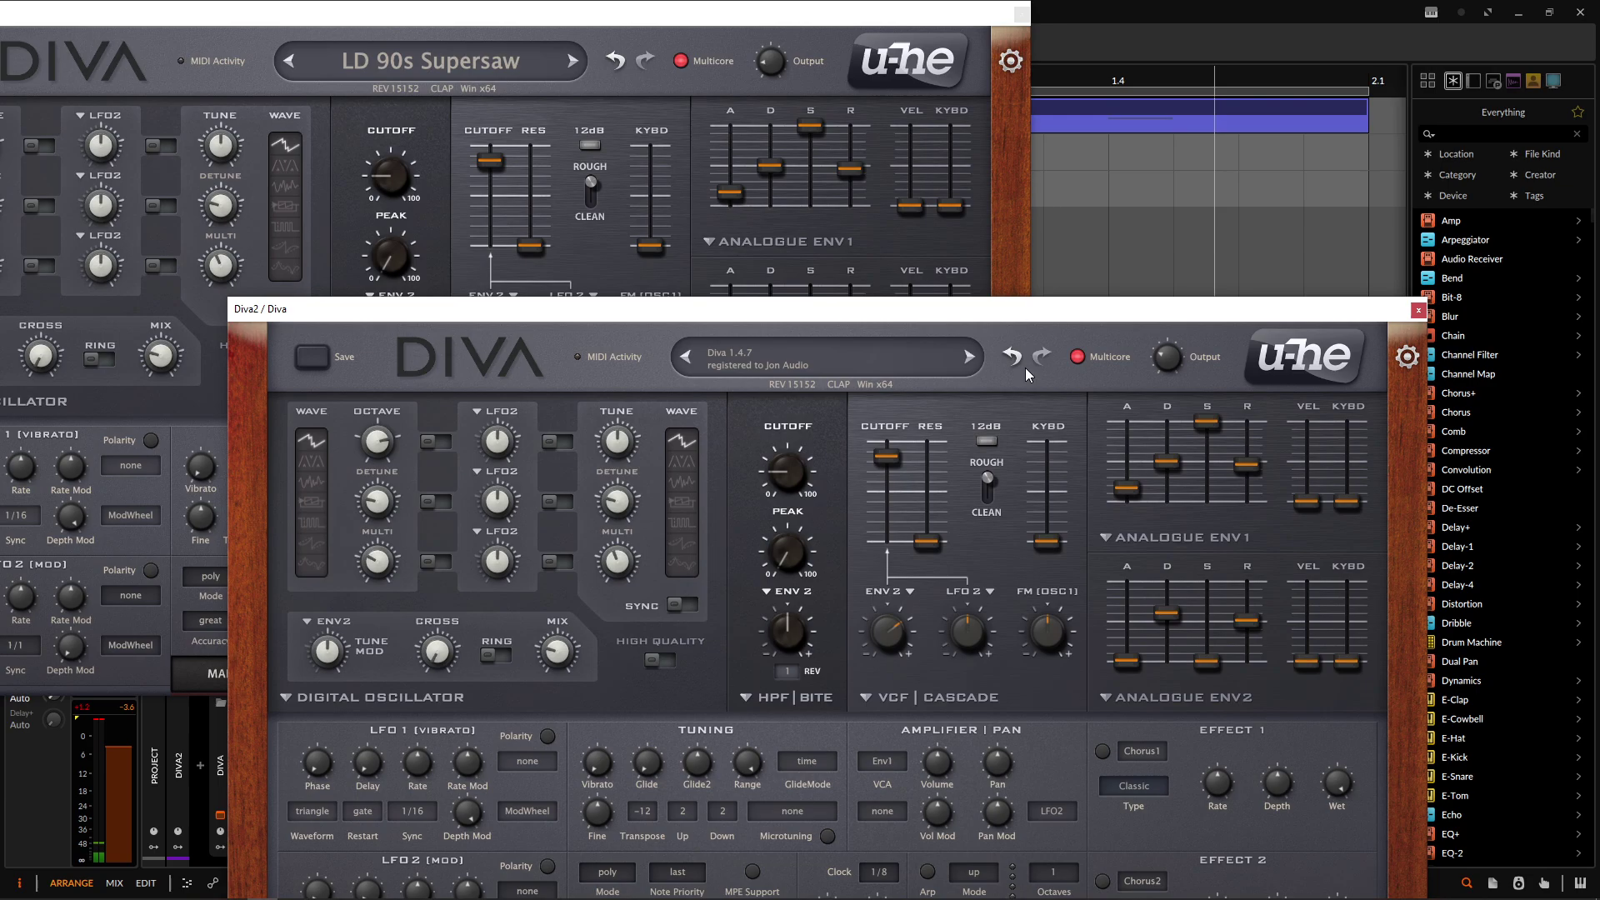
left_click_drag(958, 314, 892, 616)
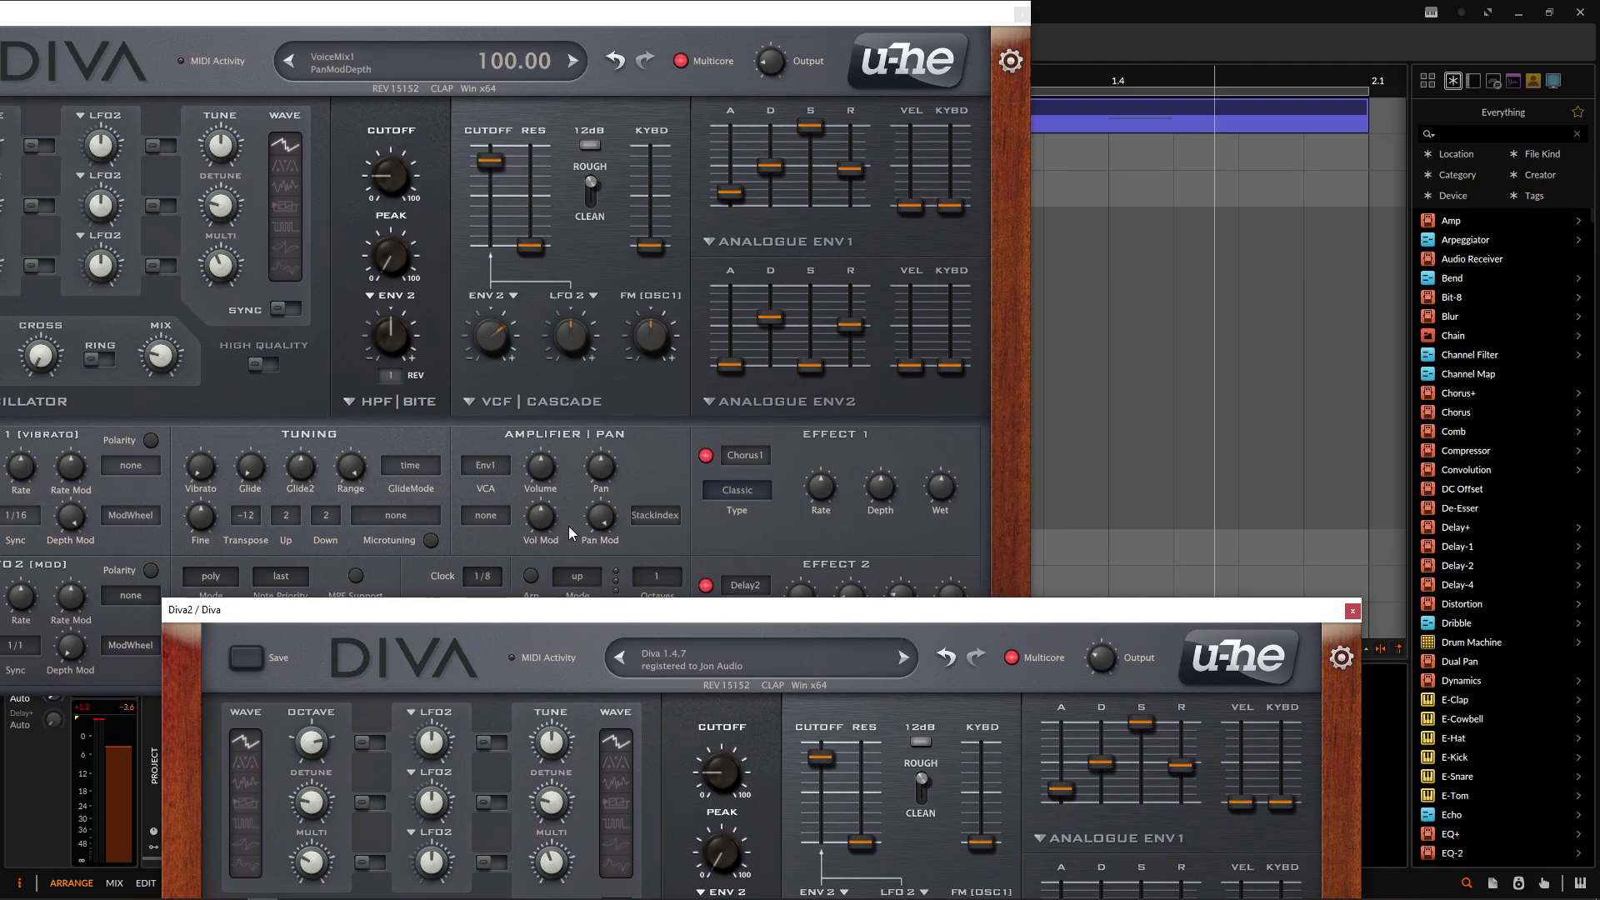
- Modulate Diva2's pan from StackIndex with the pan mod depth at 100
left_click_drag(770, 614, 763, 214)
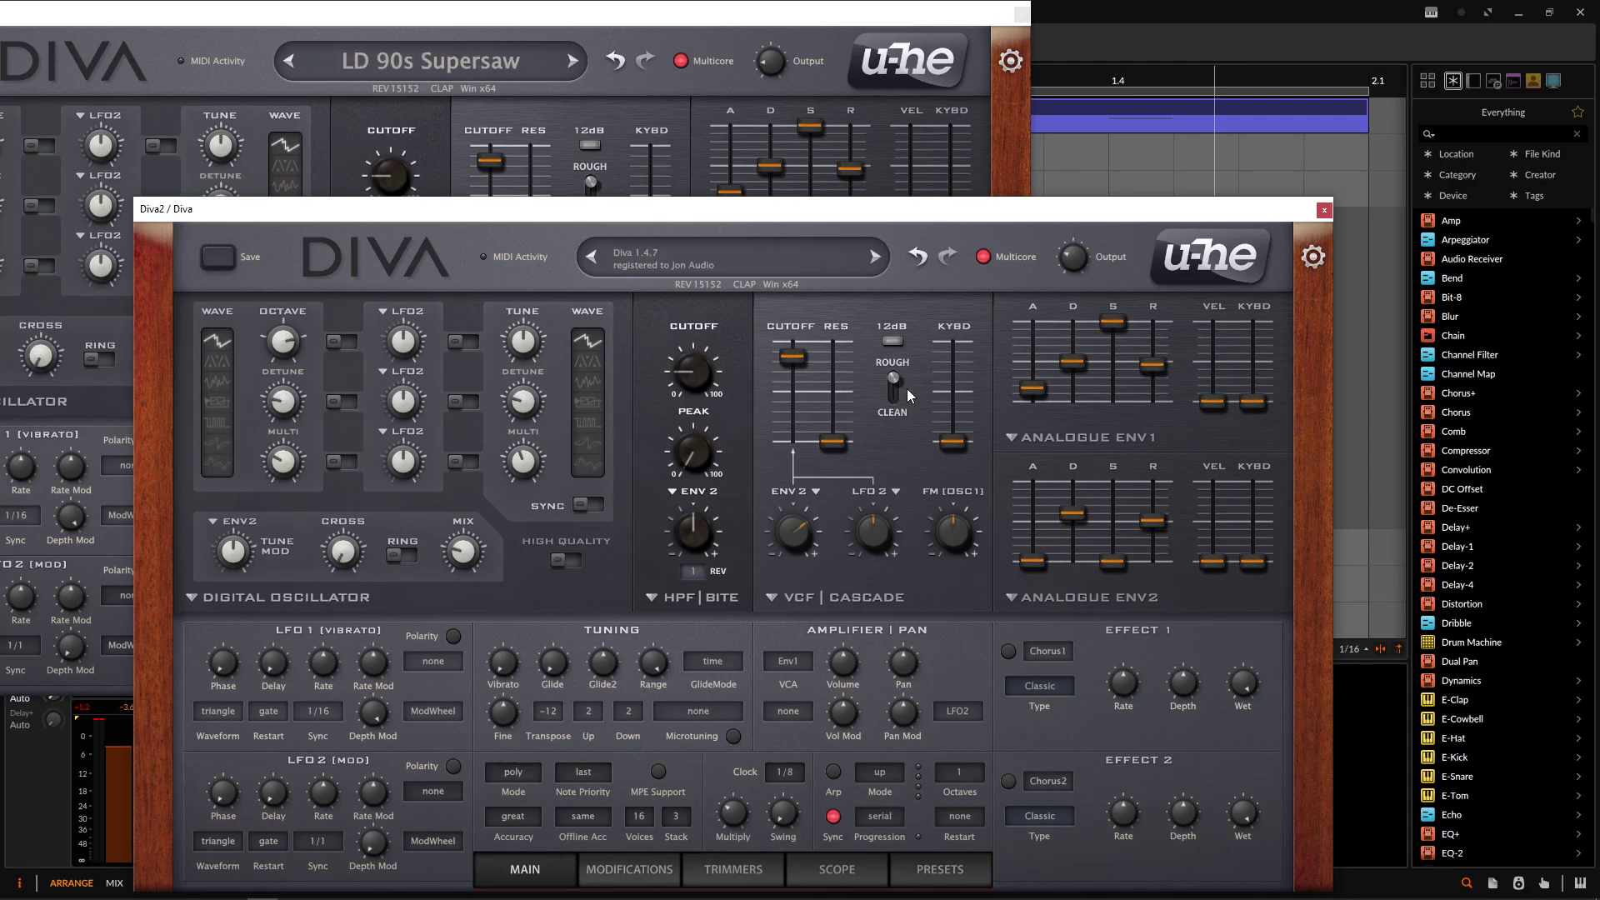
left_click(957, 711)
left_click(998, 678)
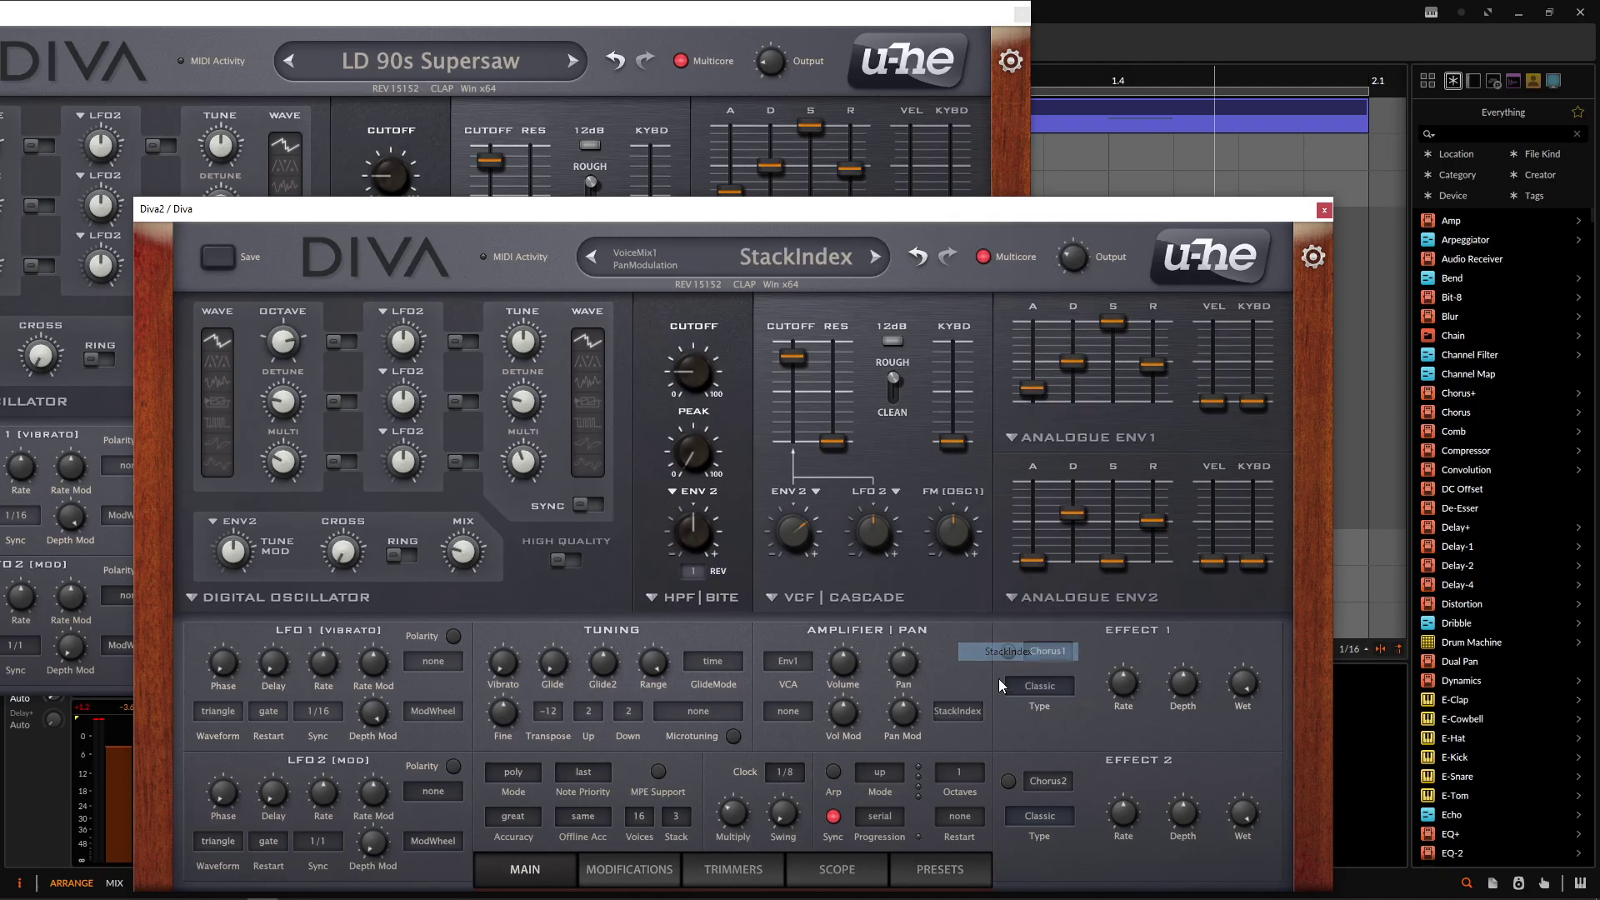
left_click(967, 712)
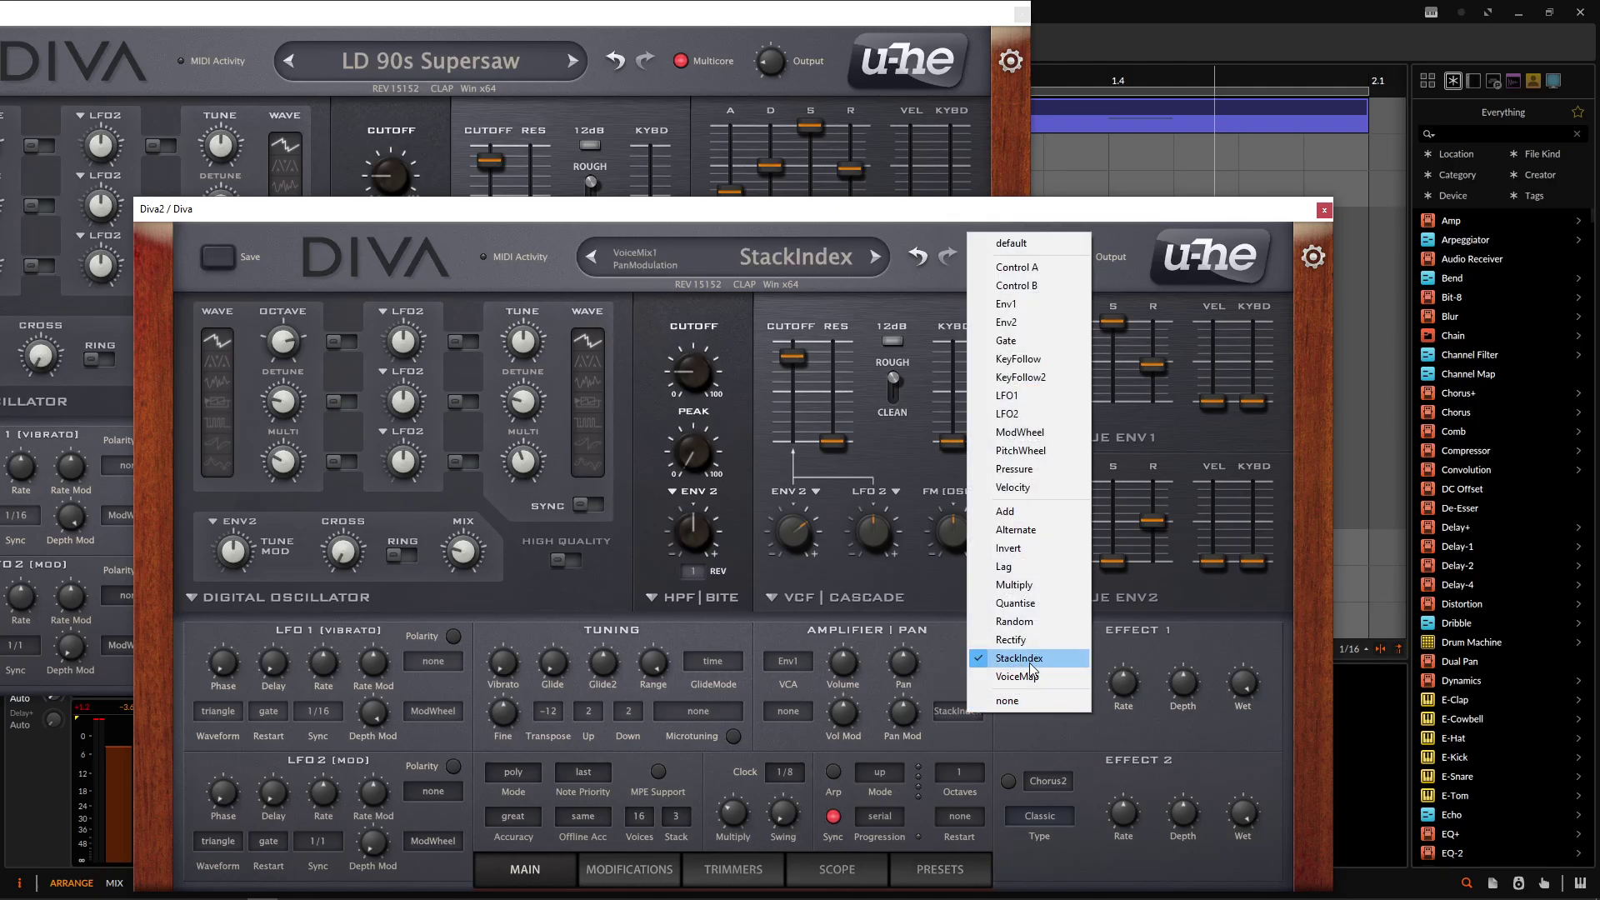
left_click(1030, 664)
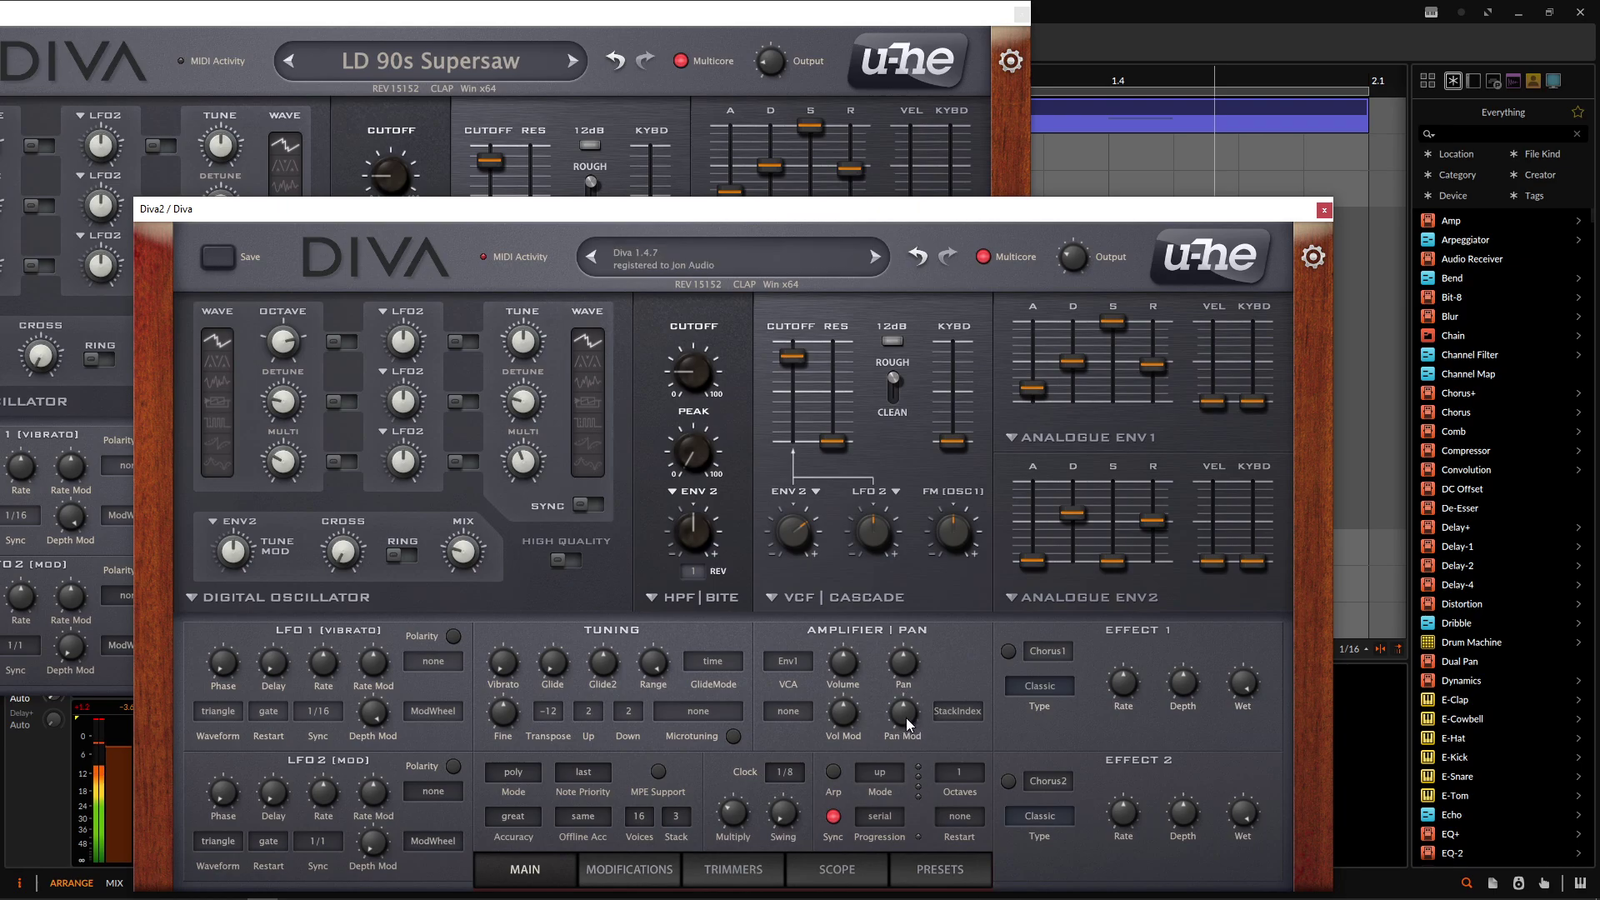
left_click_drag(903, 713, 901, 641)
- Turn on Chorus1 in the second Diva and reduce its wet mix to 66.50
left_click_drag(898, 31, 535, 21)
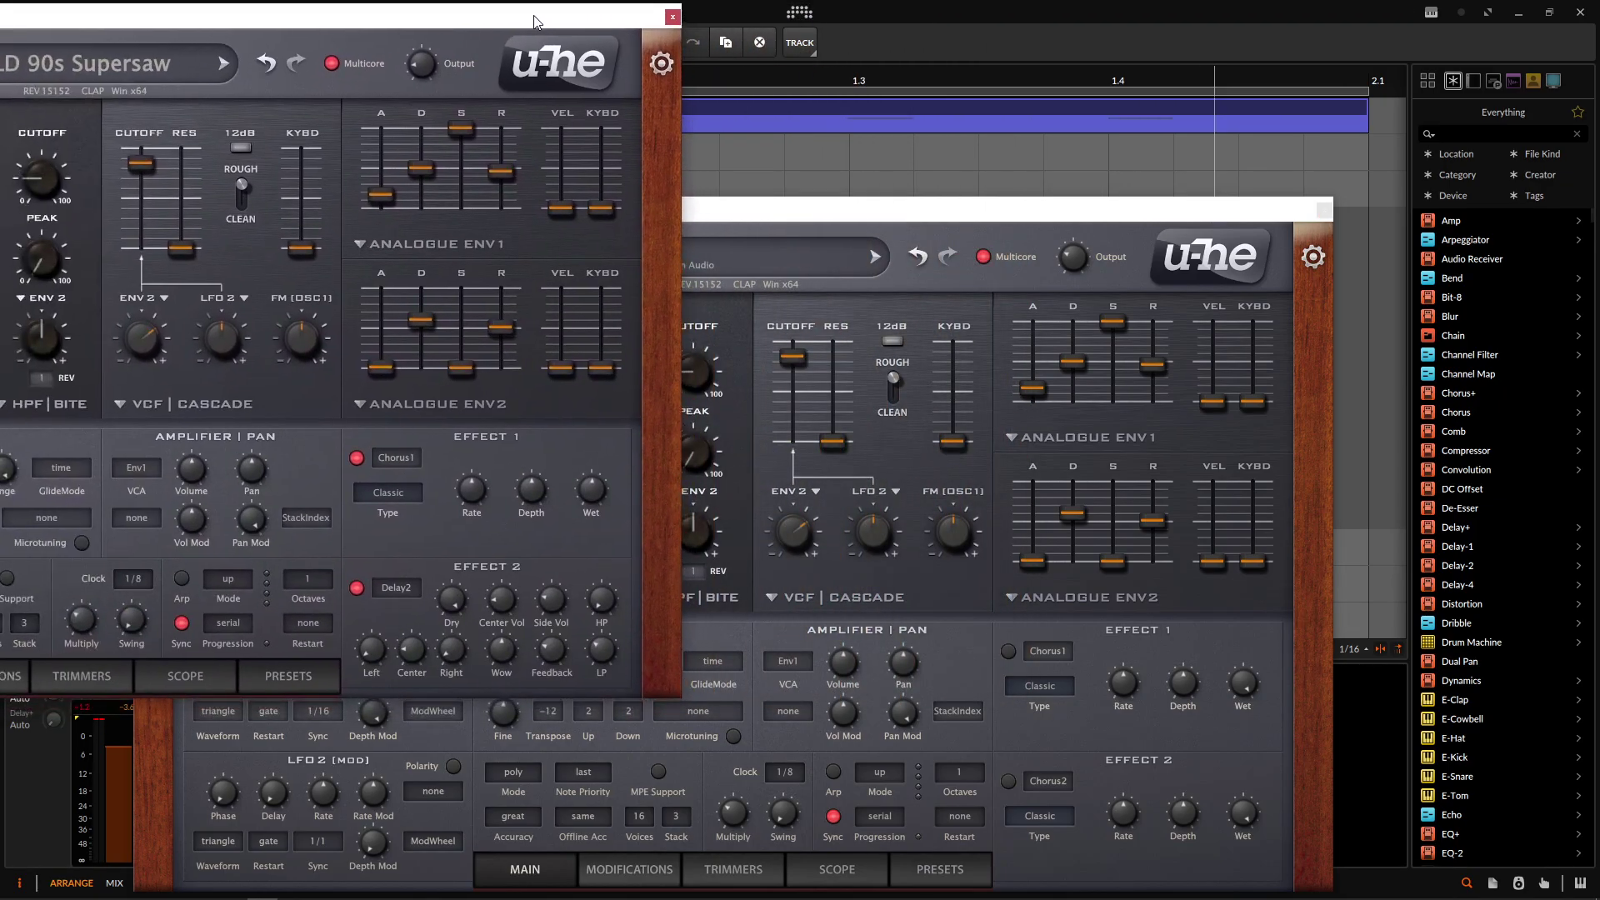
left_click_drag(802, 213, 1120, 179)
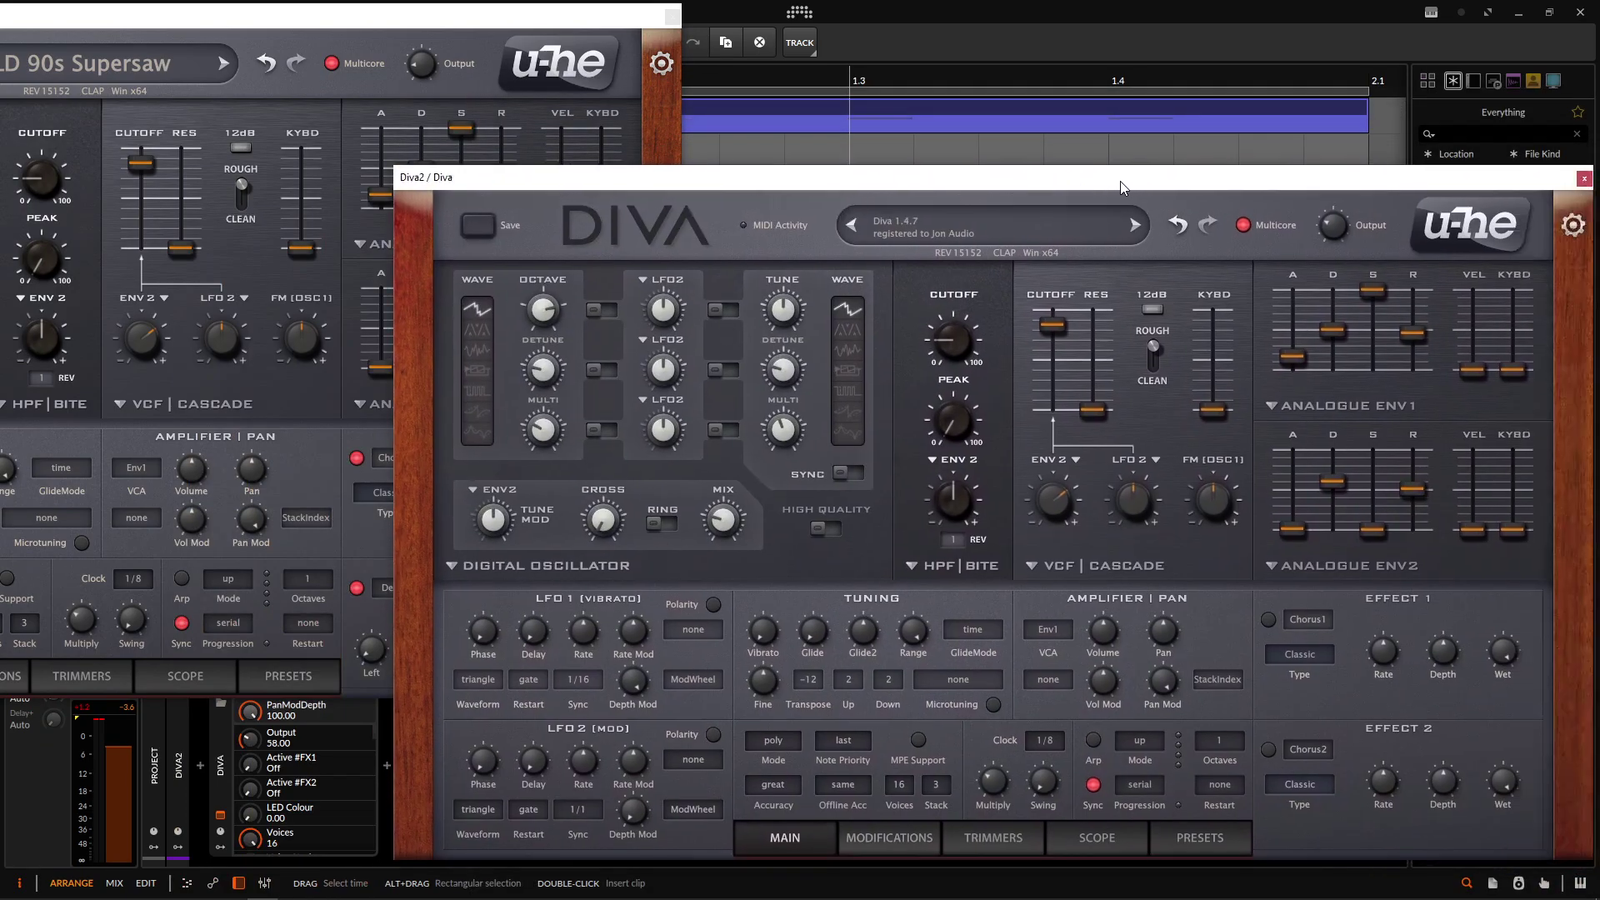
left_click(1268, 618)
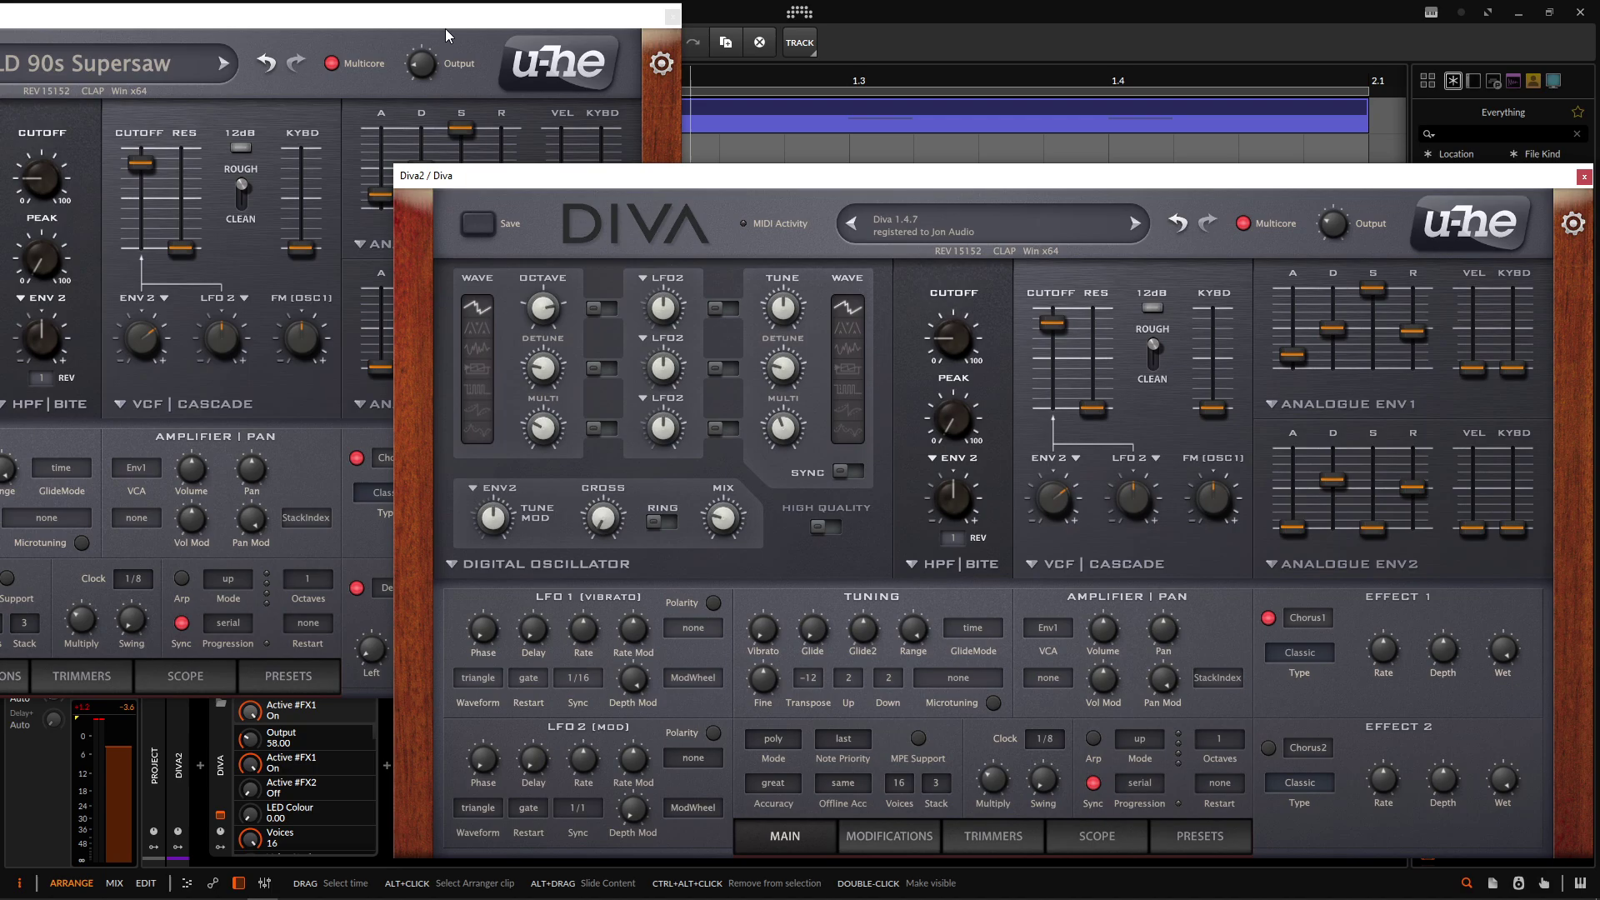
left_click_drag(445, 25, 352, 39)
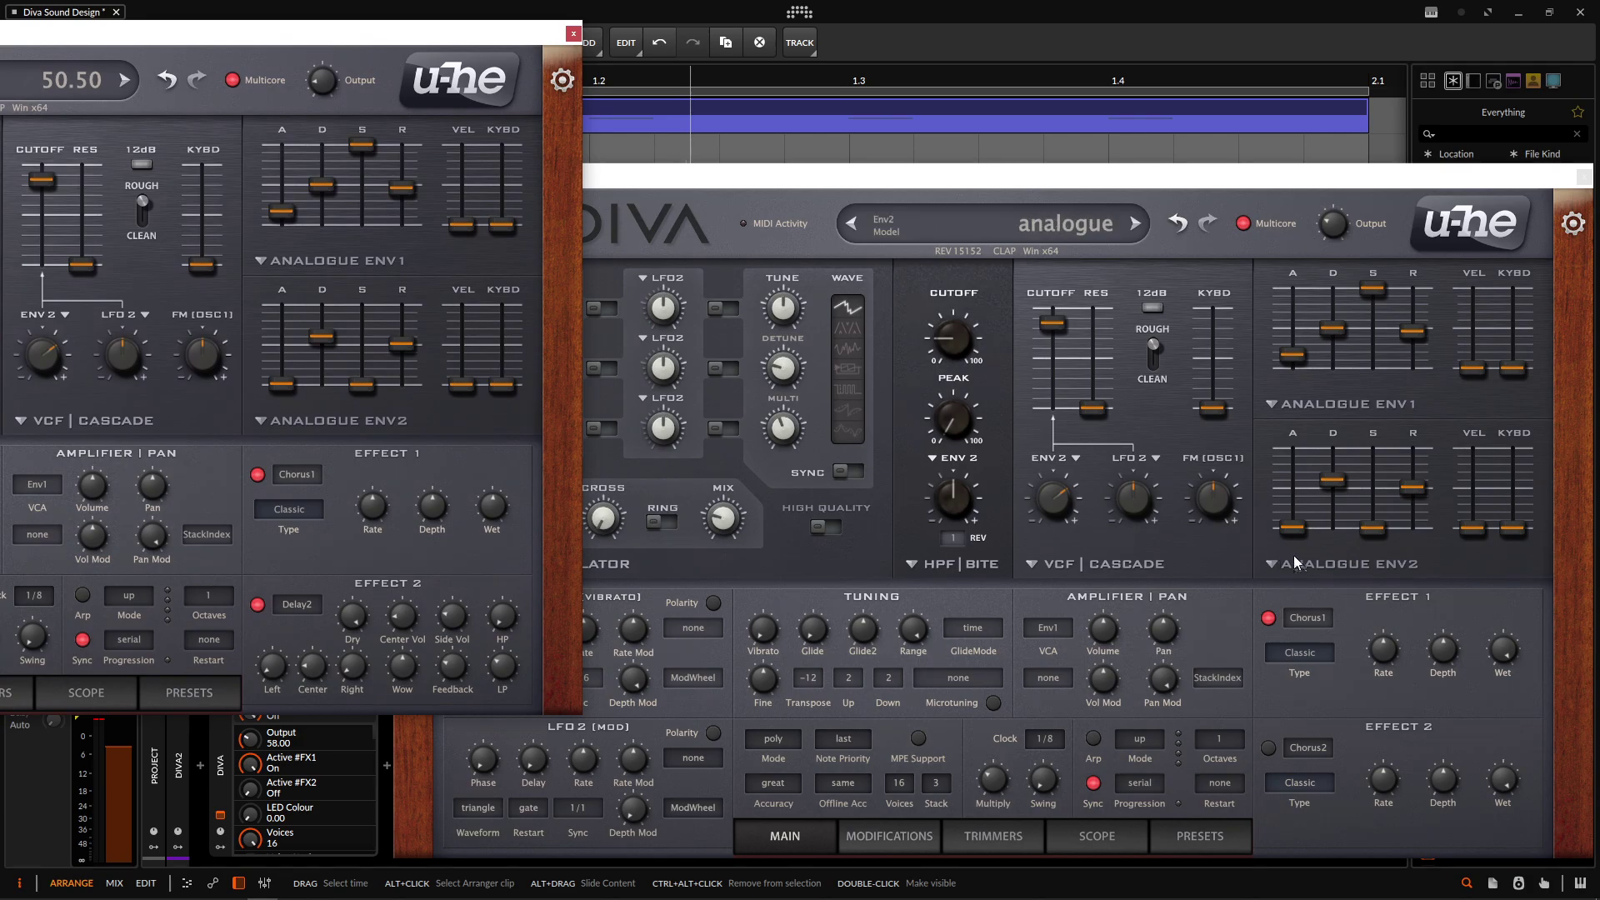
mouse_move(1382, 648)
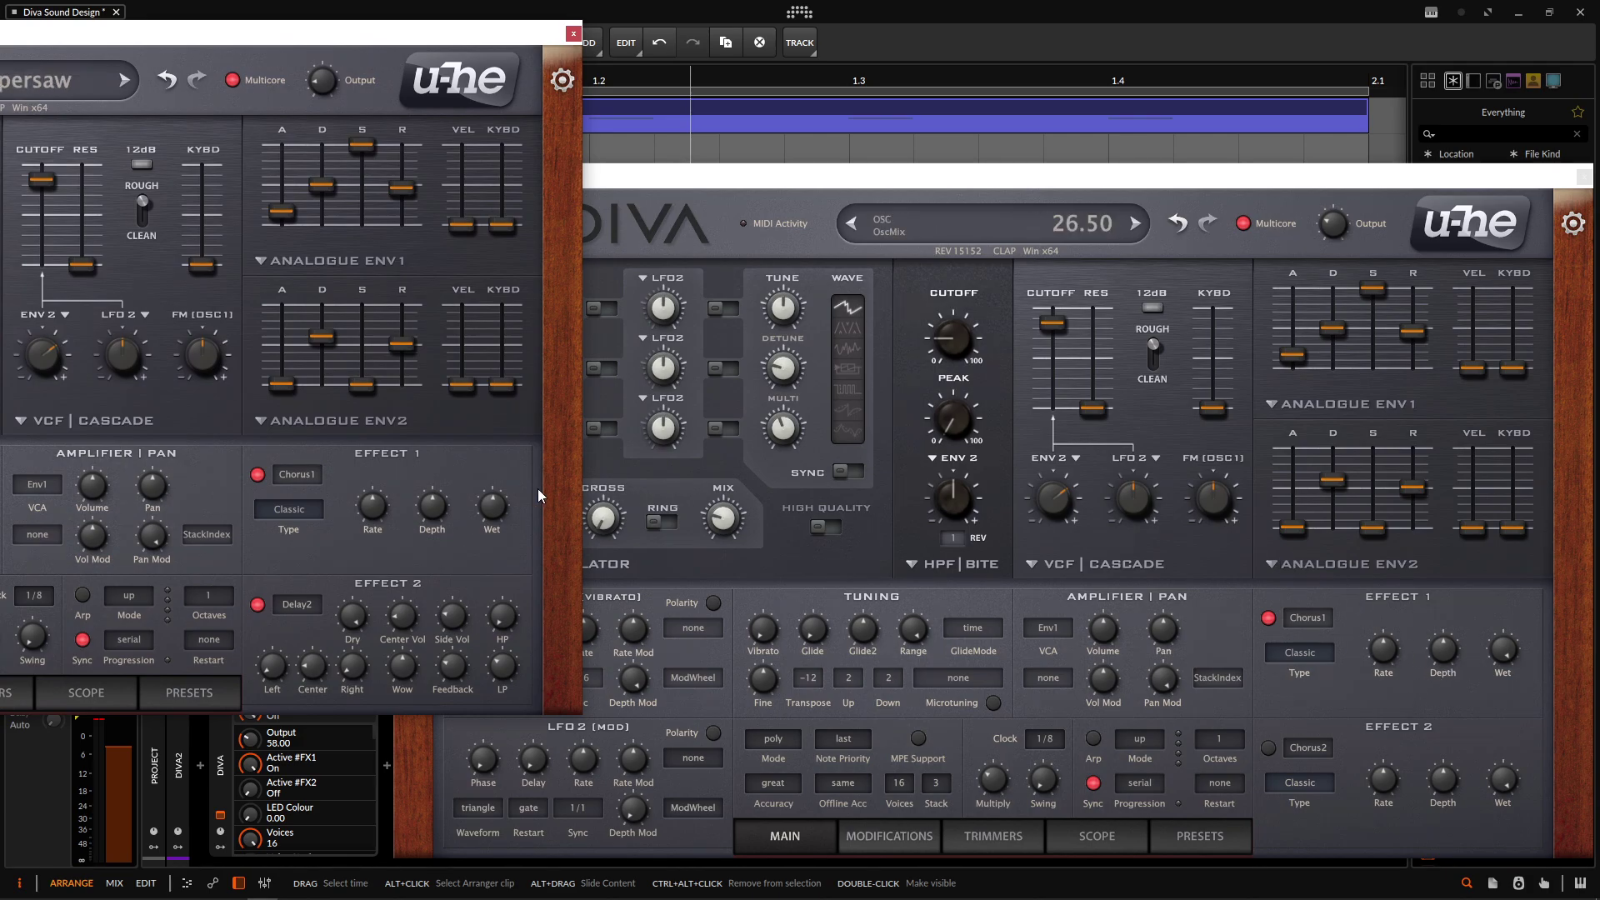
left_click_drag(1513, 659, 1512, 752)
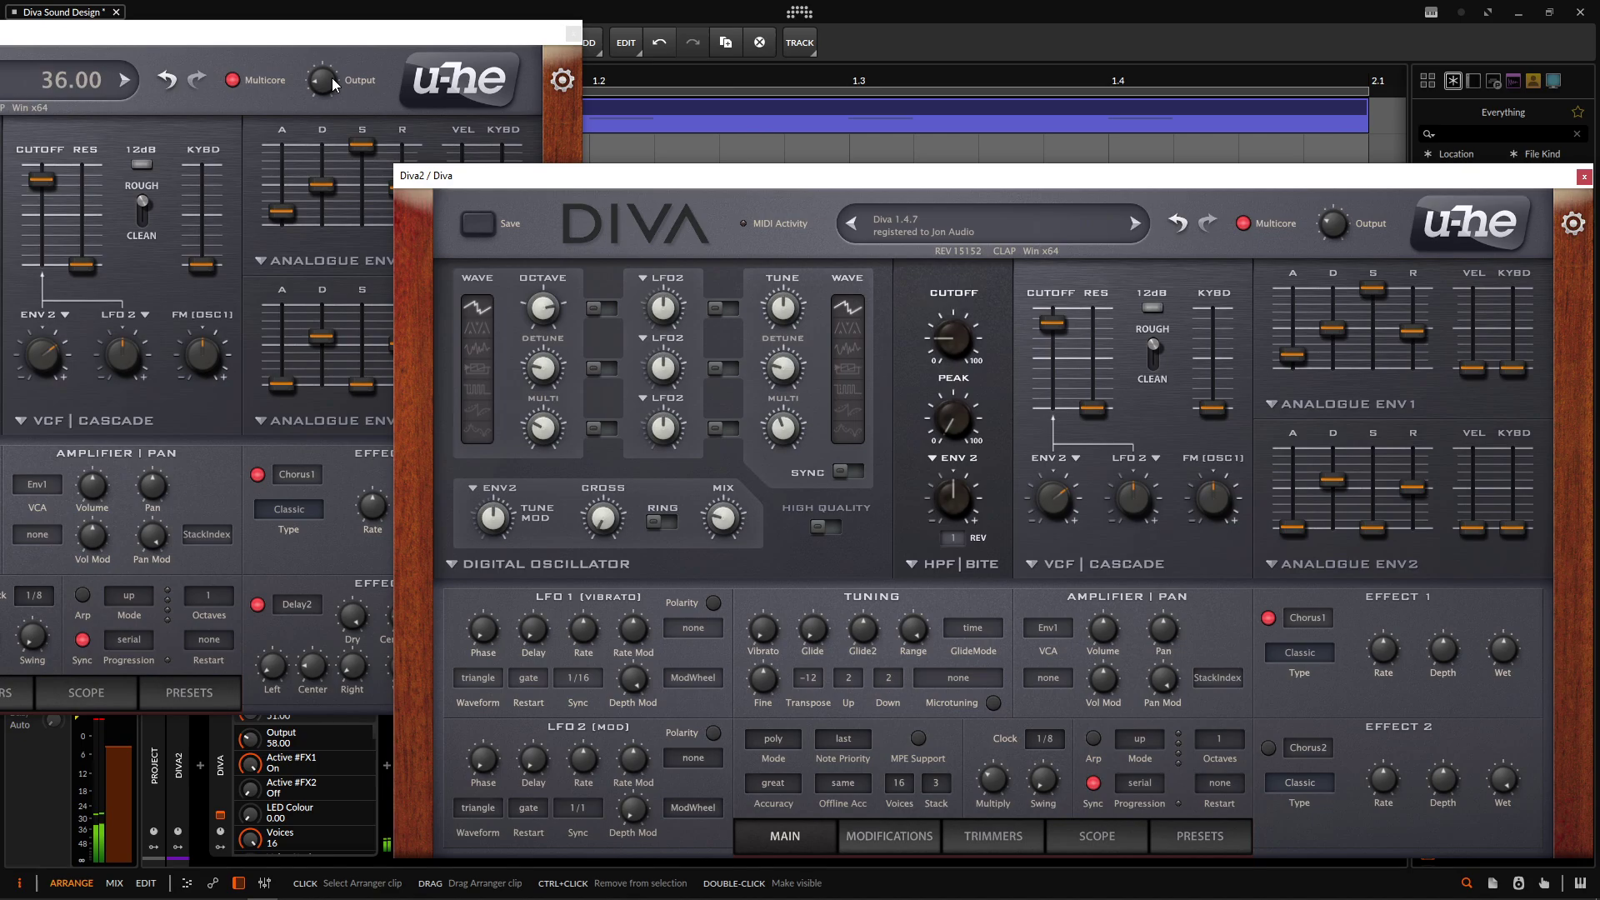
- Lower the Diva output to about 32 and compare the chorus off and on, leaving it on
left_click_drag(1337, 230, 1337, 243)
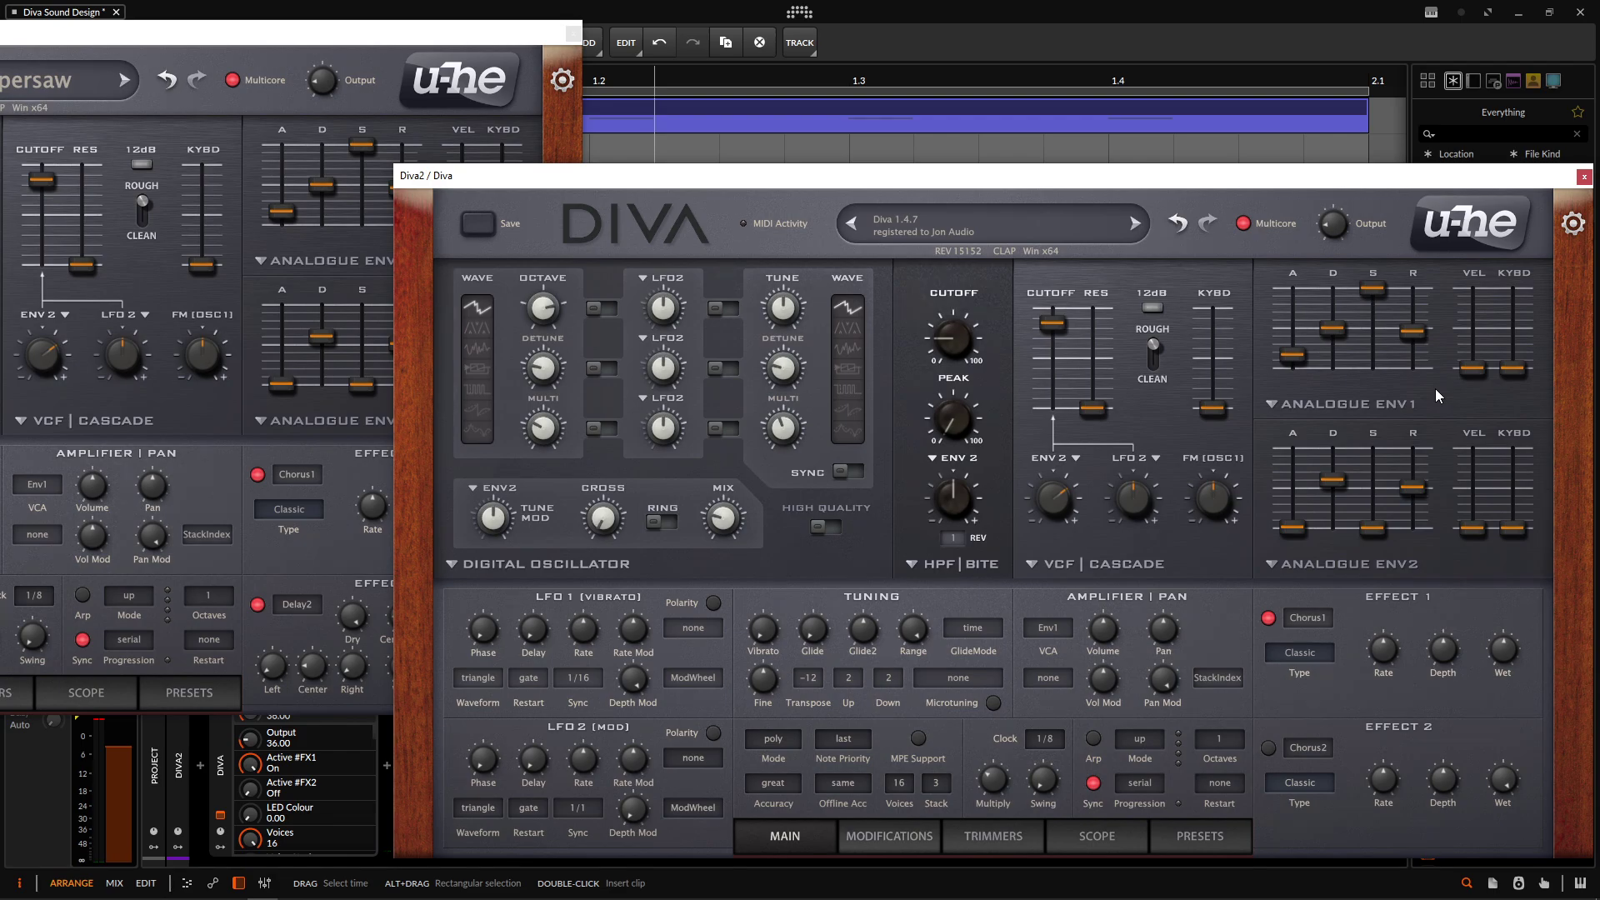
left_click(1270, 619)
left_click(1270, 619)
- Change Diva2's second effect module to Delay2
mouse_move(729, 184)
left_mouse_down()
mouse_move(850, 168)
mouse_move(729, 175)
left_mouse_up()
left_click(1304, 740)
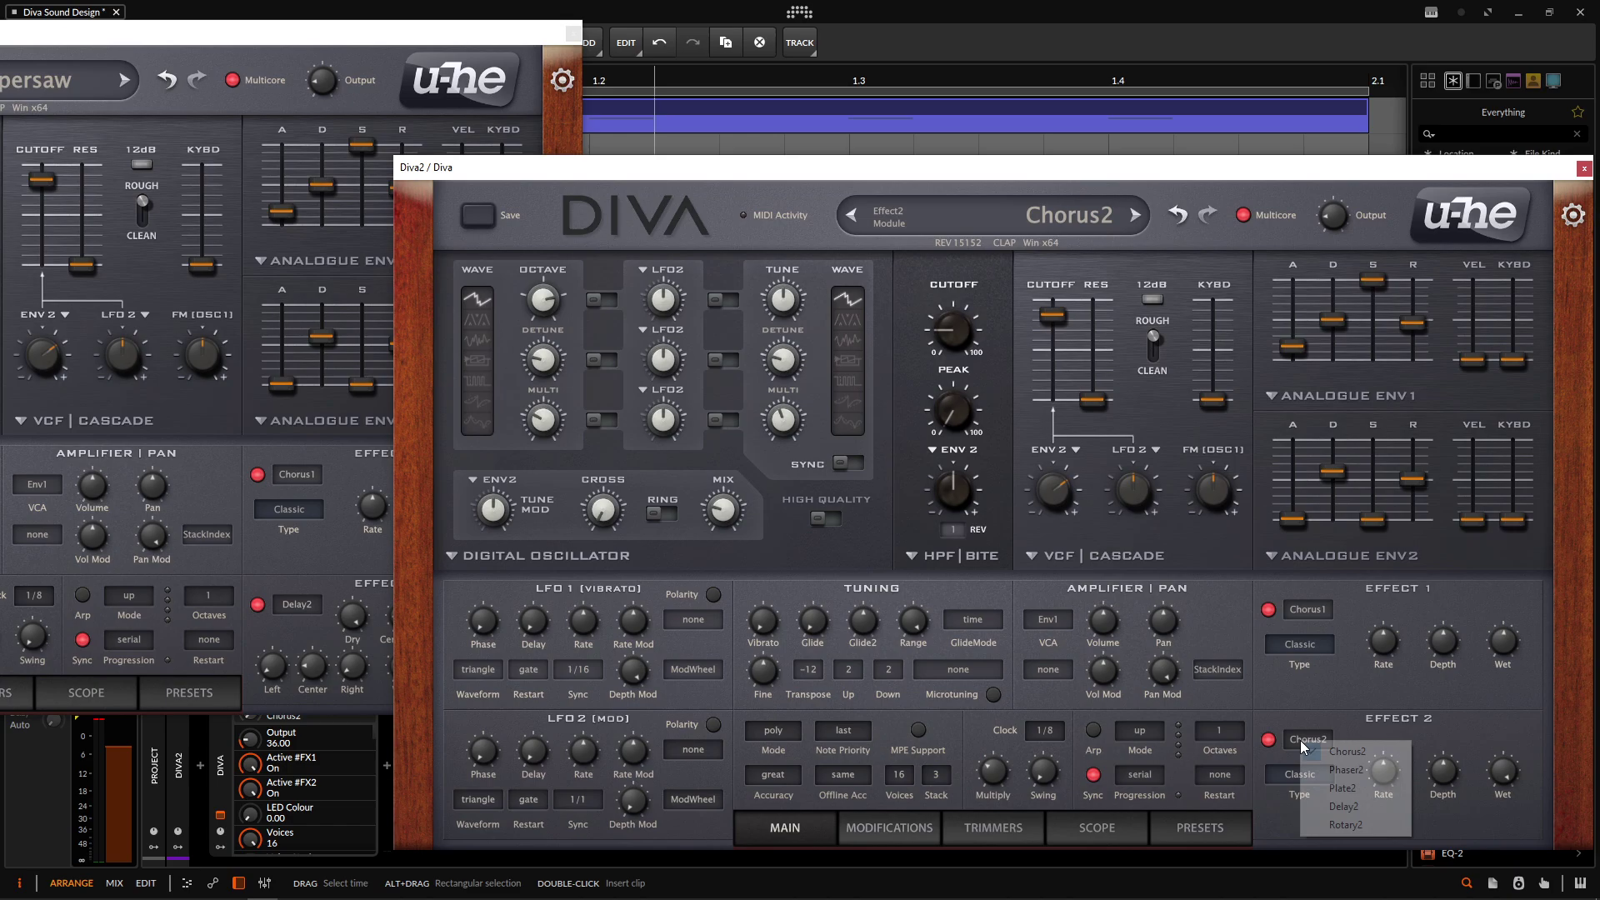
left_click(1360, 807)
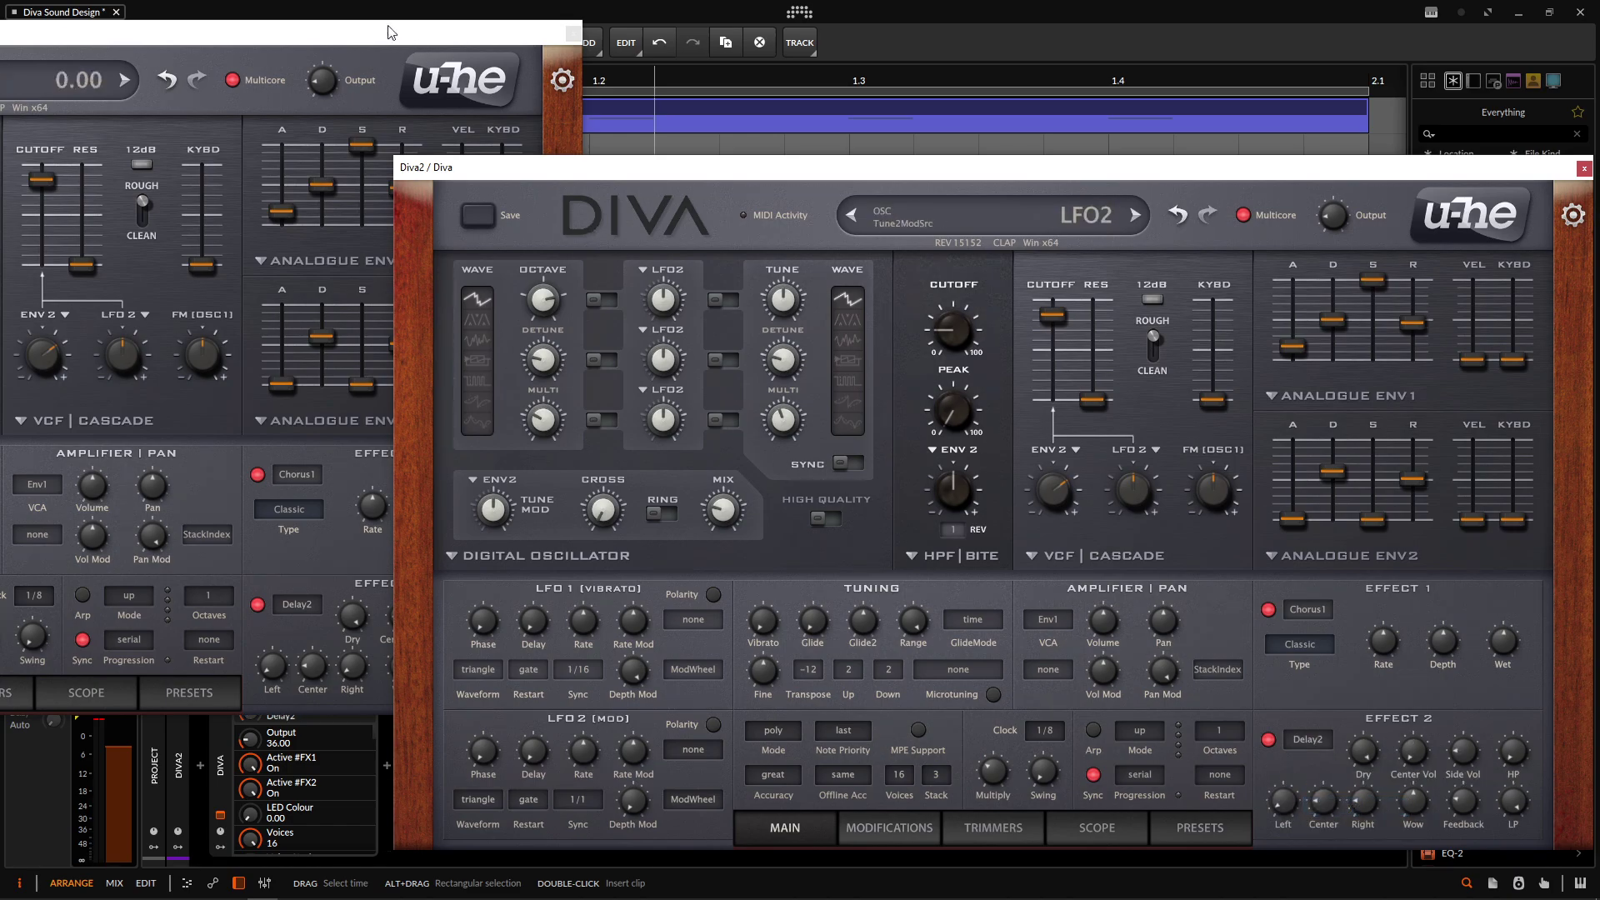
- Raise the Delay2 center volume from 2 to 9 and the side volume to 24
left_click_drag(390, 32, 326, 42)
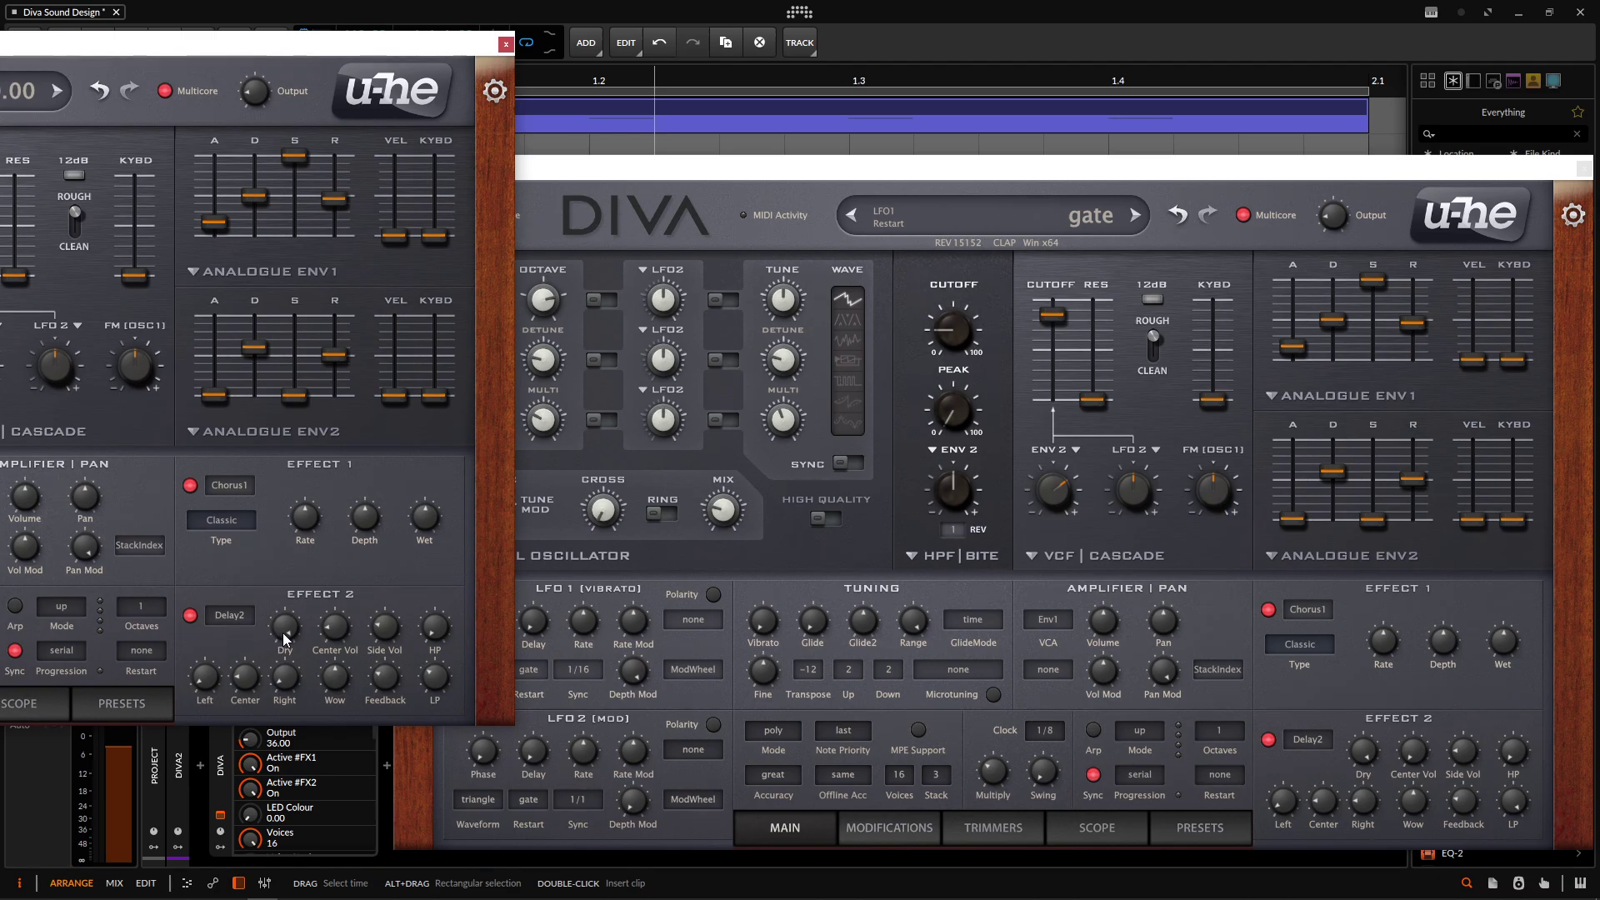
left_click_drag(230, 50, 292, 50)
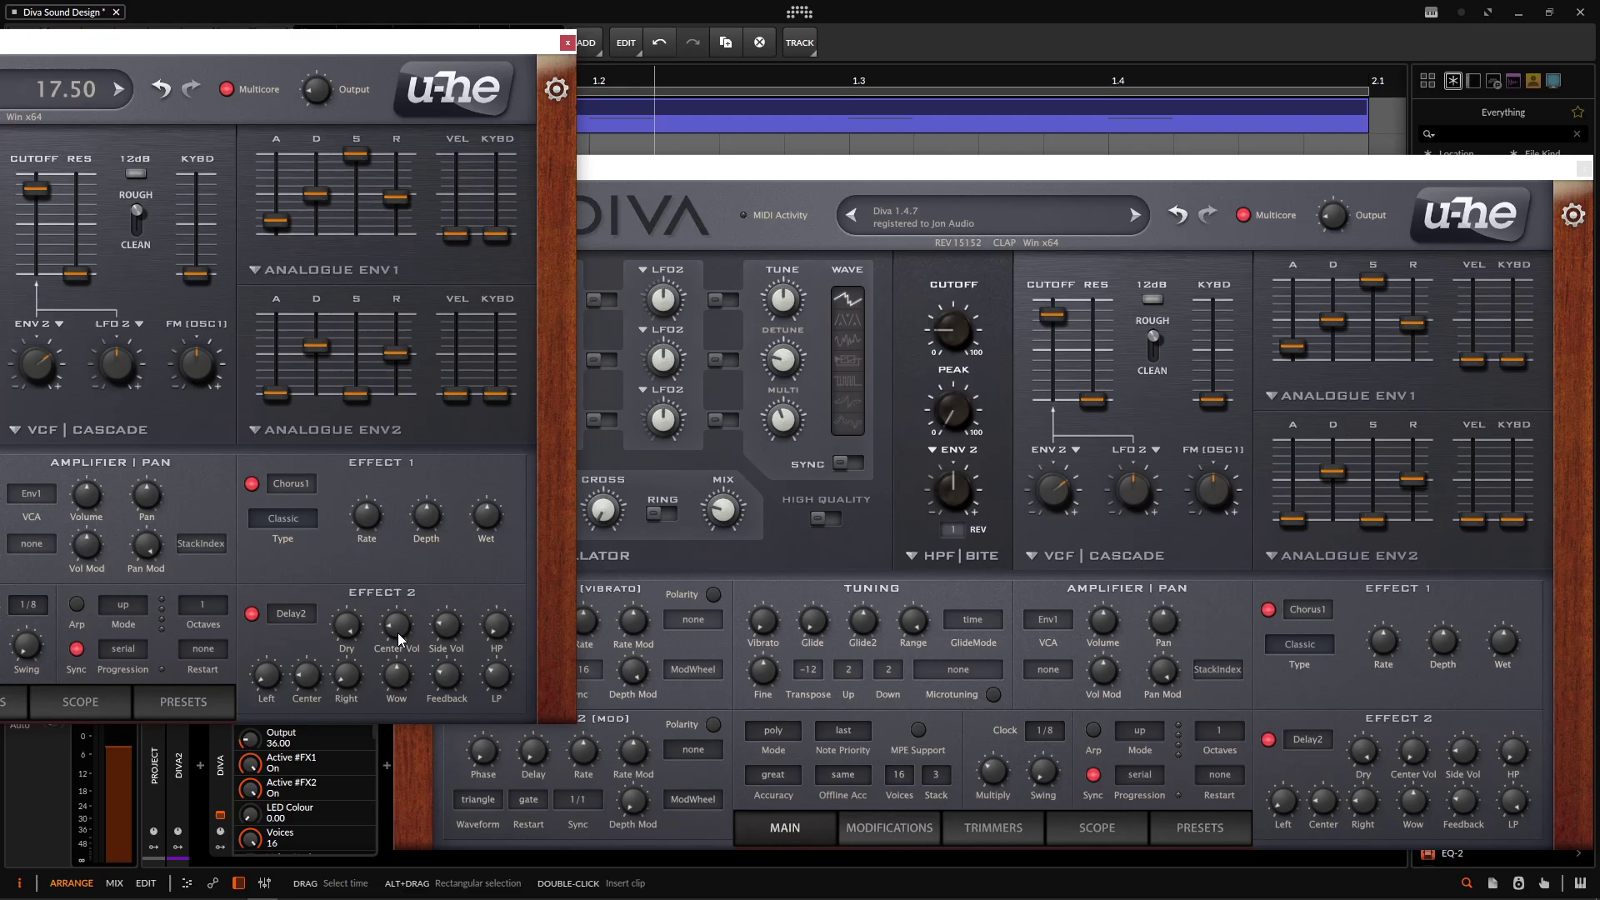
left_click_drag(1414, 756, 1409, 722)
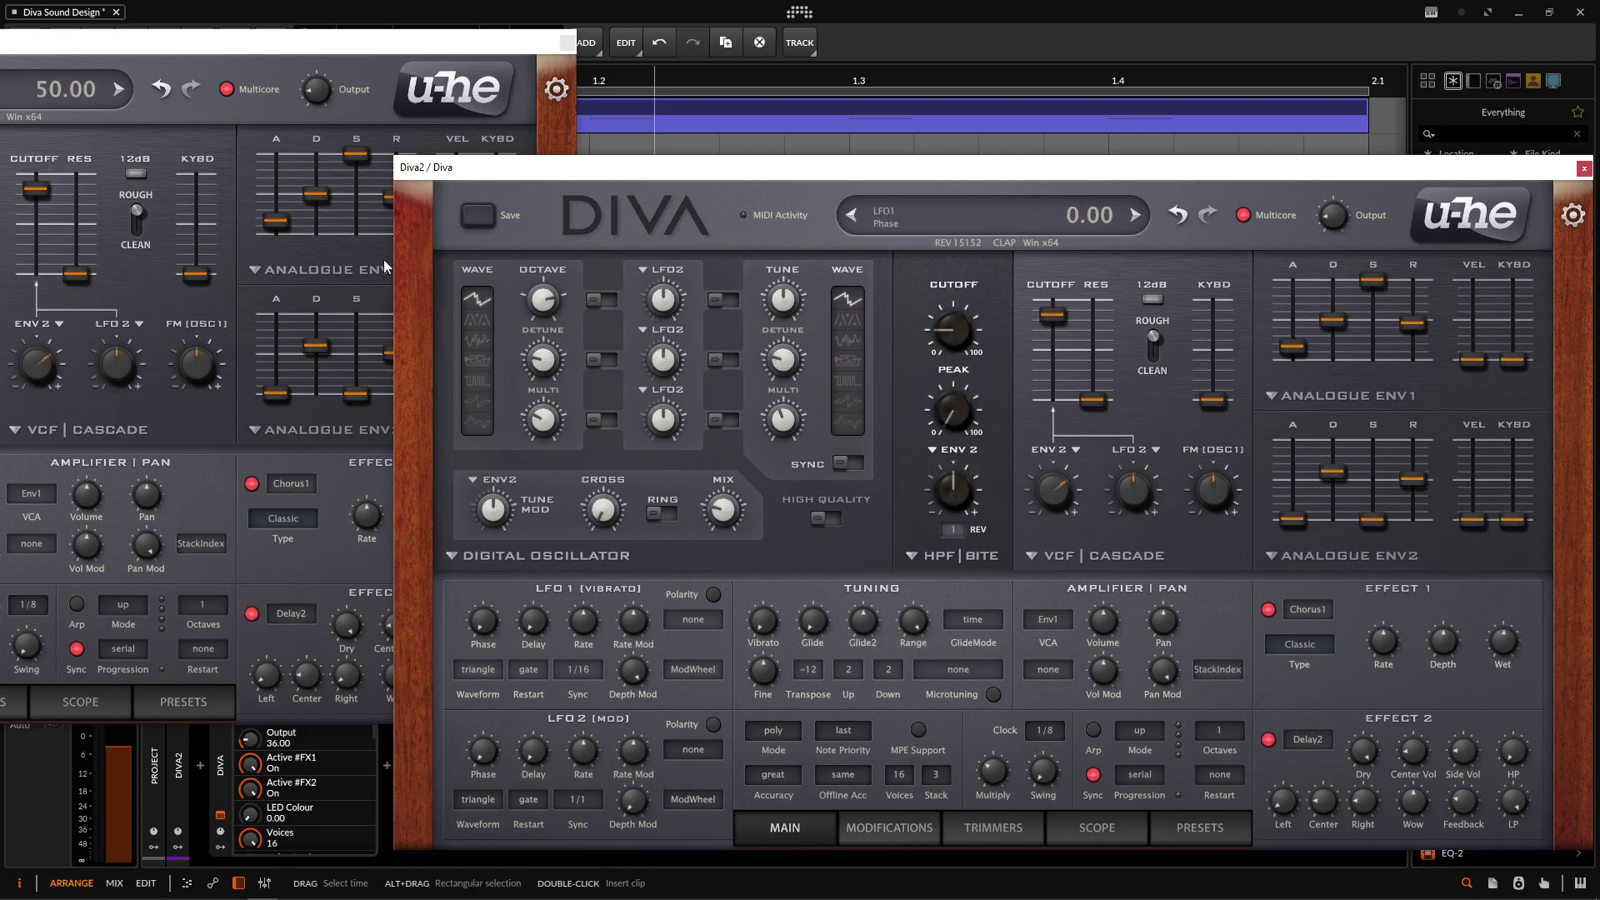
left_click_drag(598, 168, 774, 143)
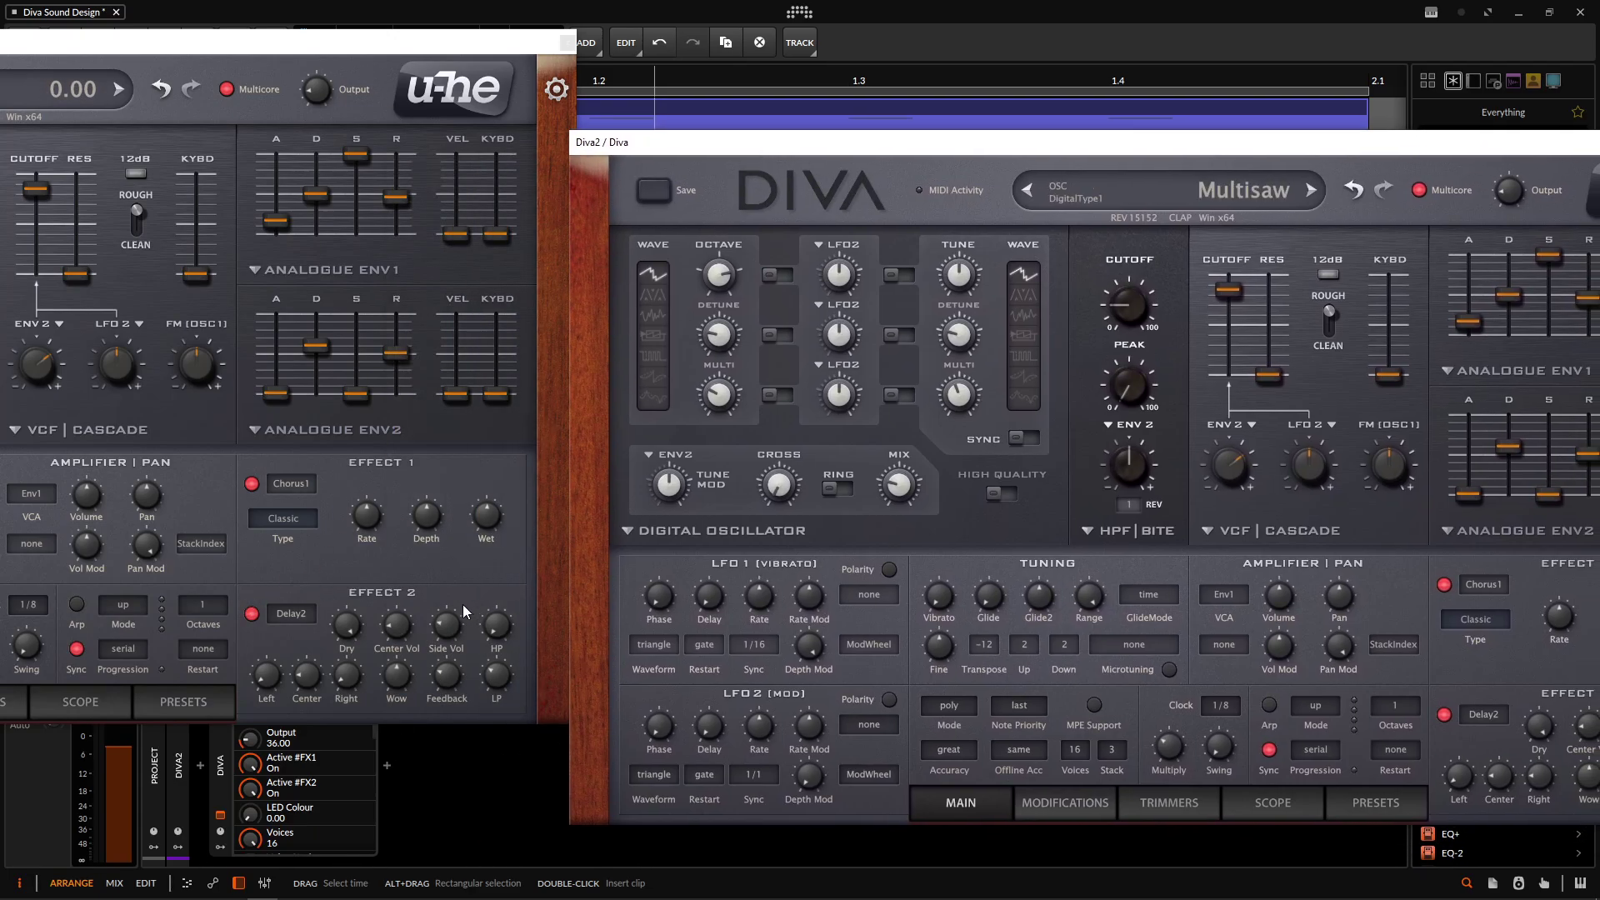
left_click_drag(1422, 152, 1248, 136)
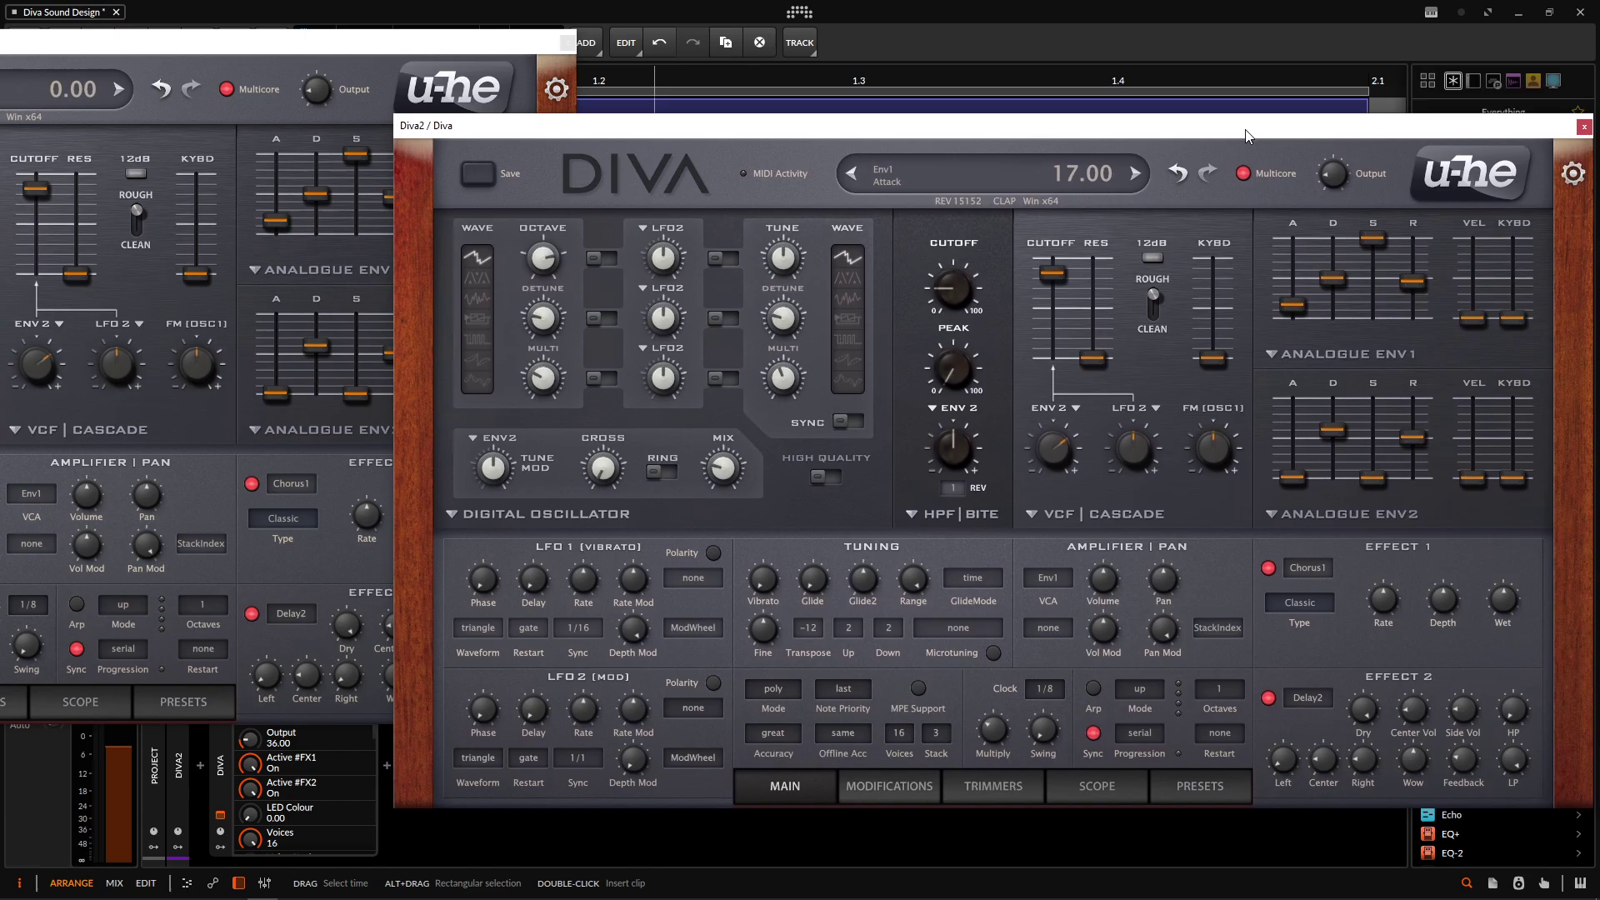
left_click_drag(1464, 713, 1463, 705)
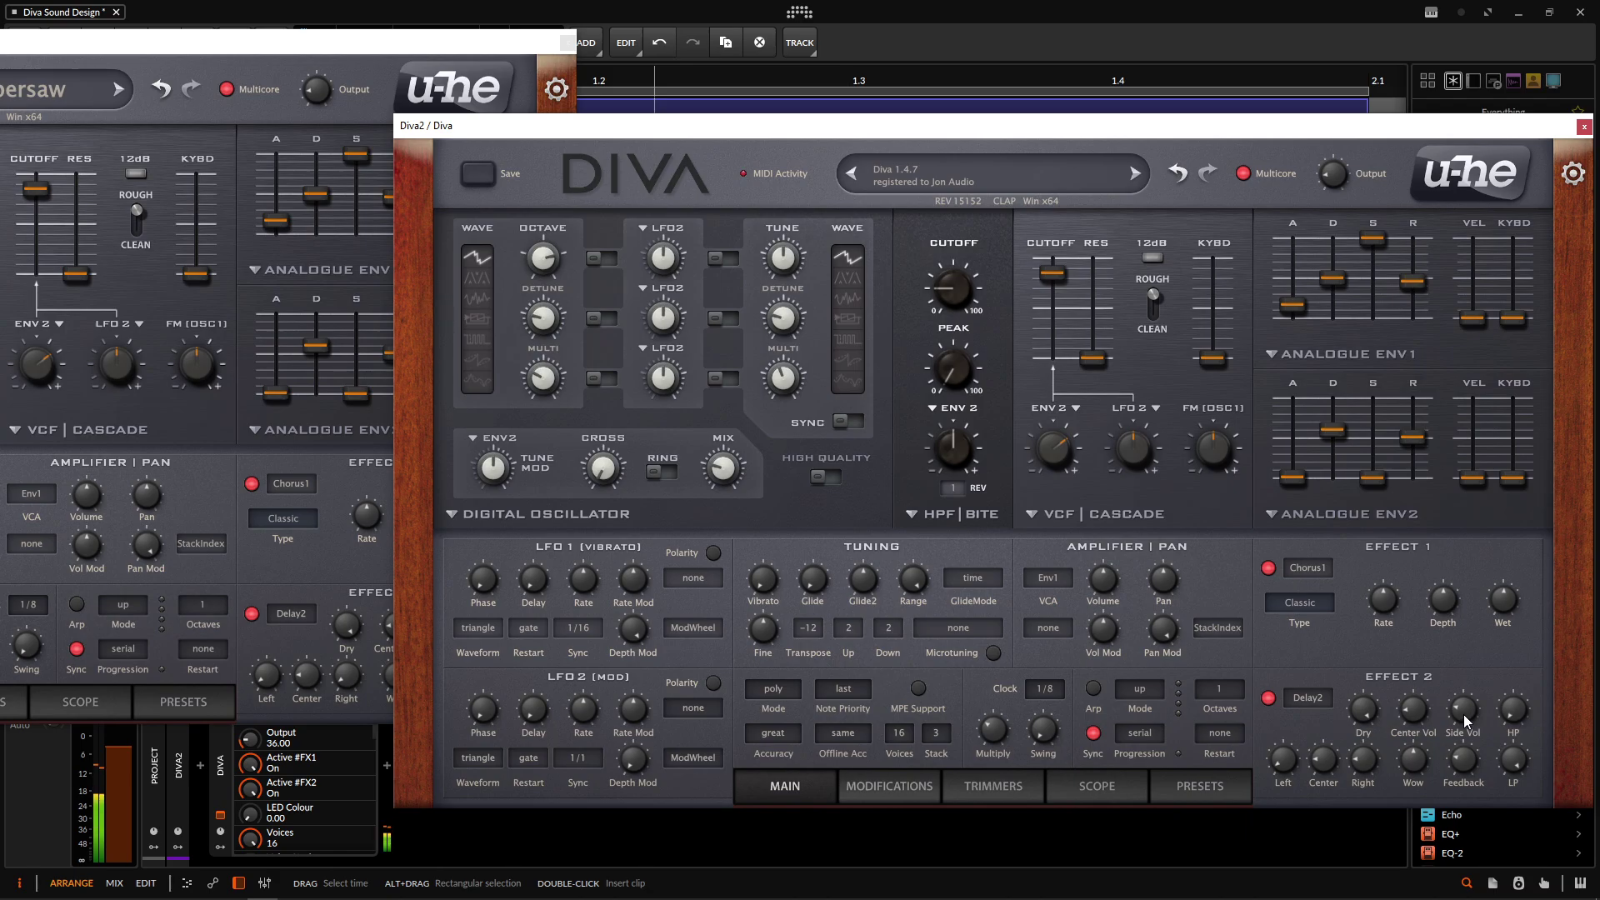
- Compare against the first Diva's delay and shorten Diva2's right delay time to about 2
left_click(408, 57)
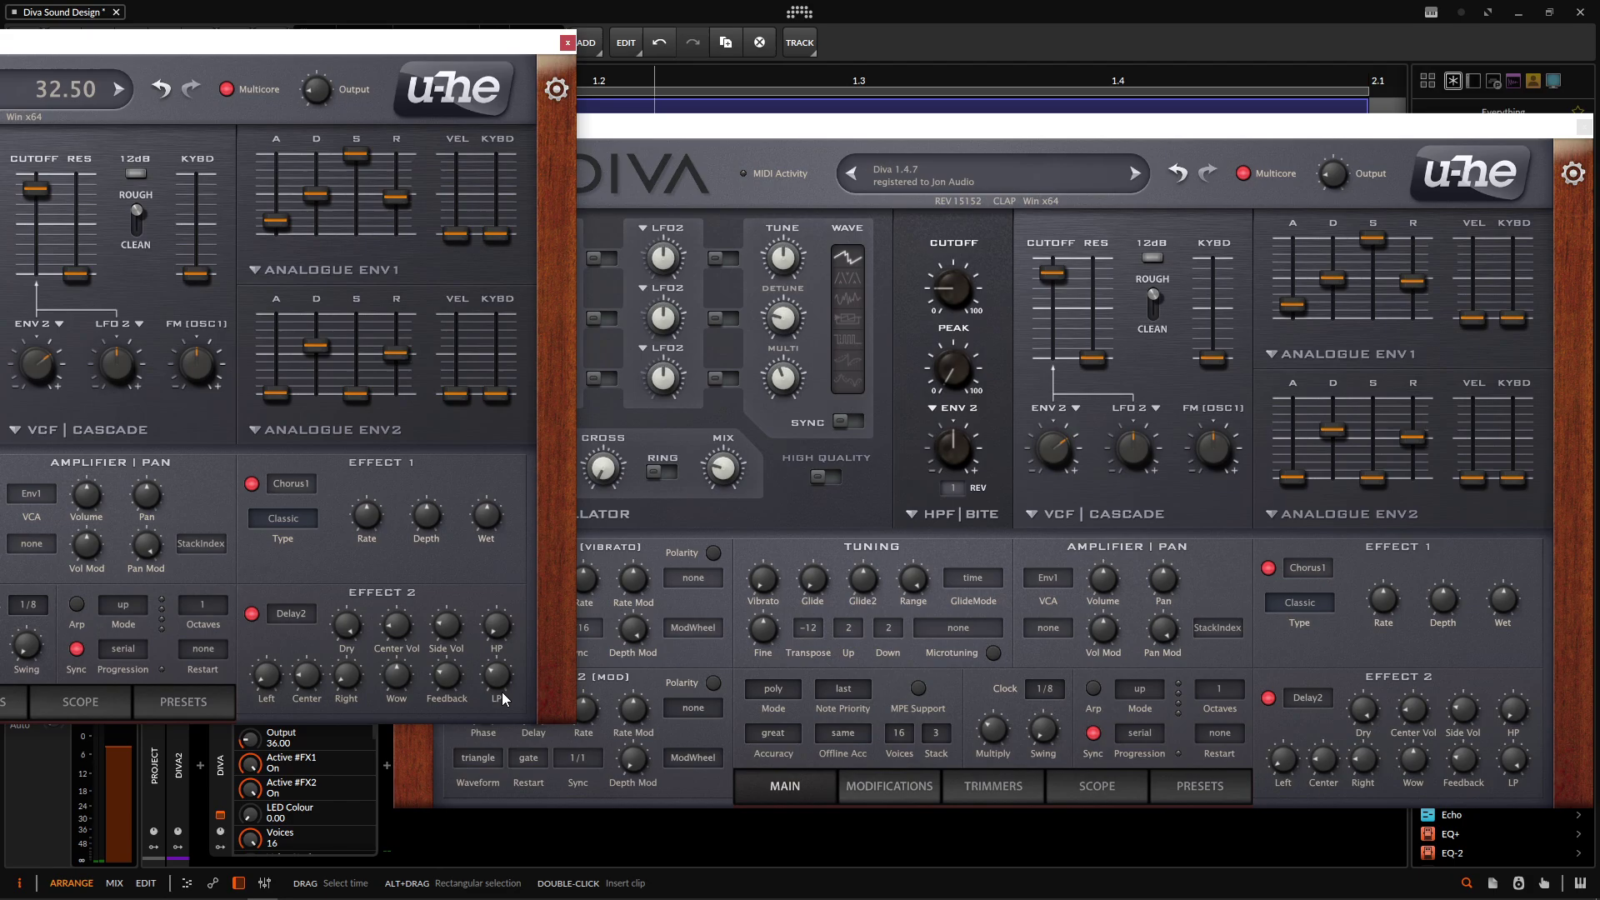
left_click(1366, 754)
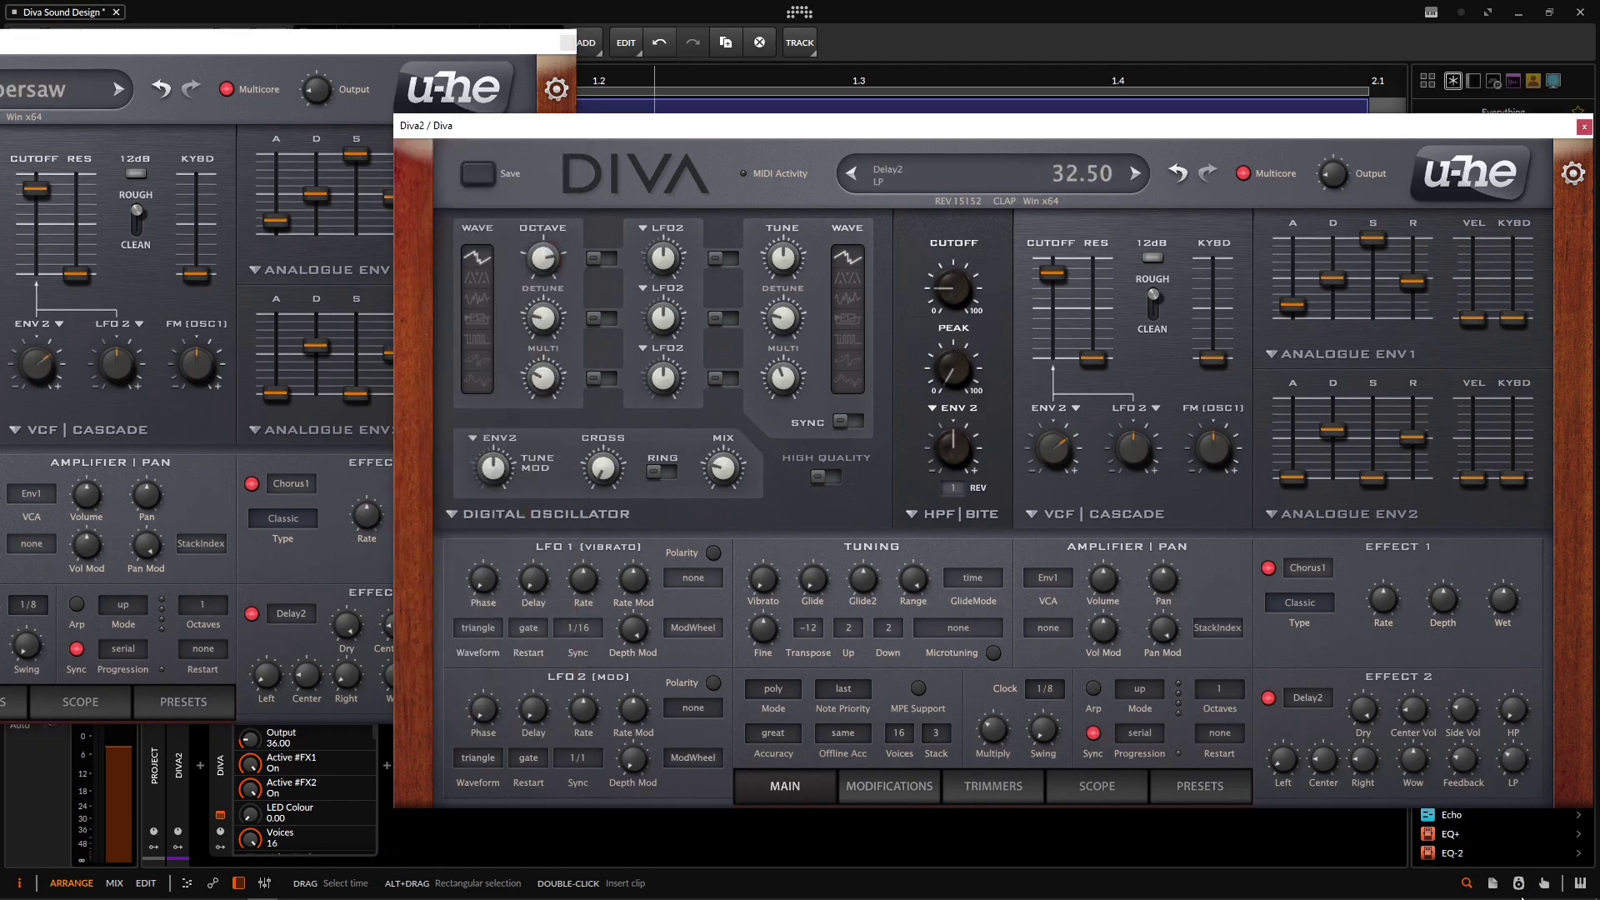
left_click(385, 84)
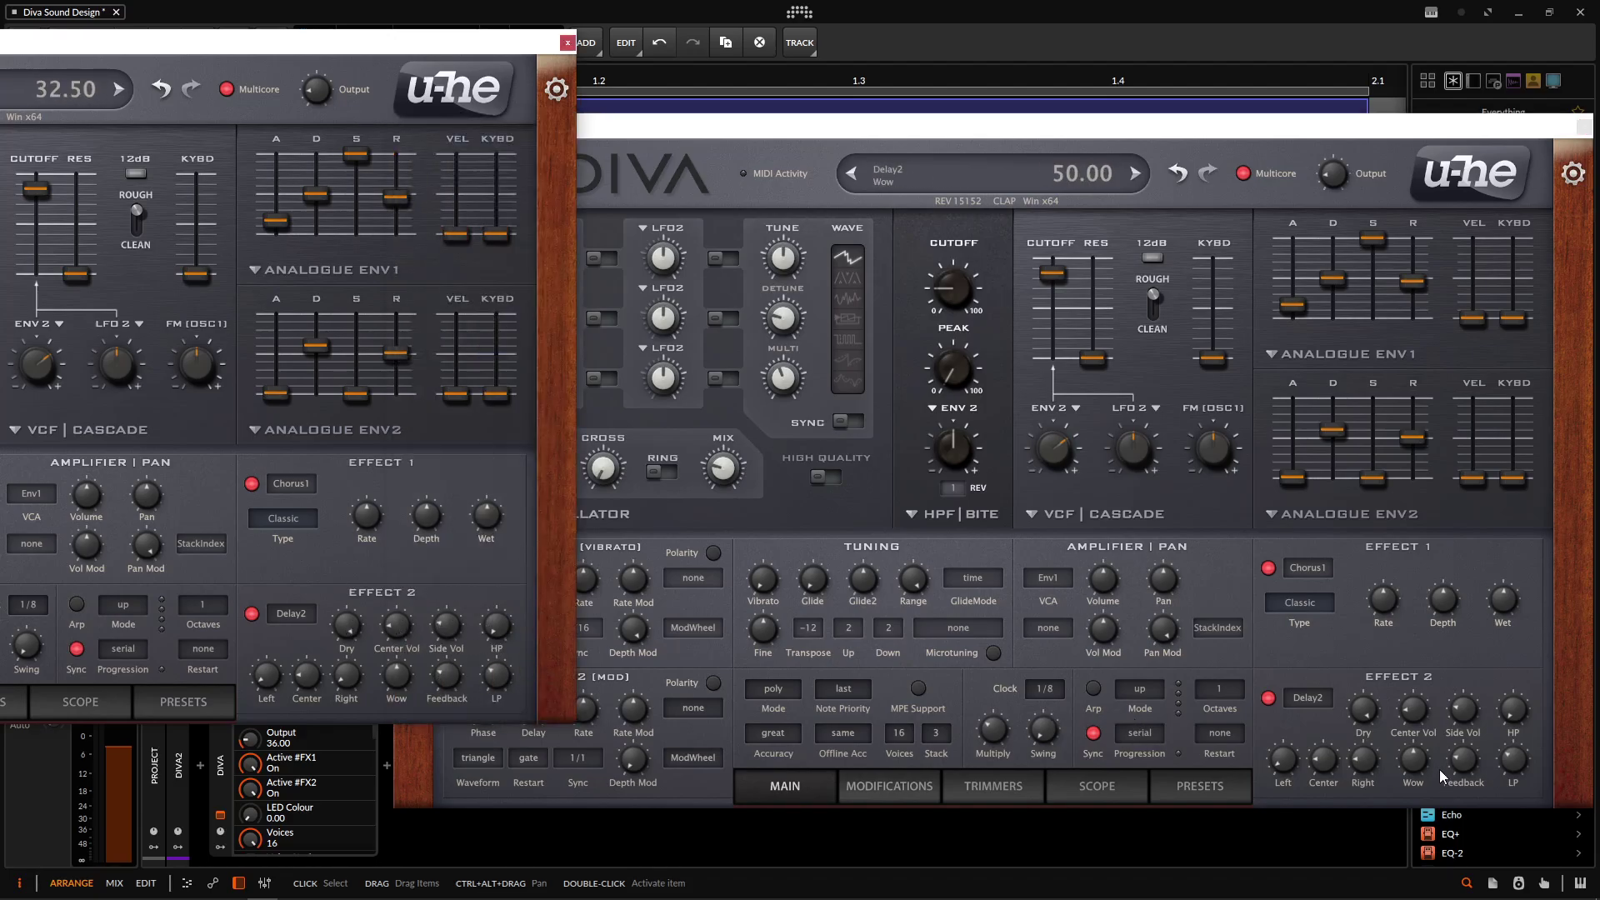
left_click(1468, 767)
scroll(1467, 759, "up", 3)
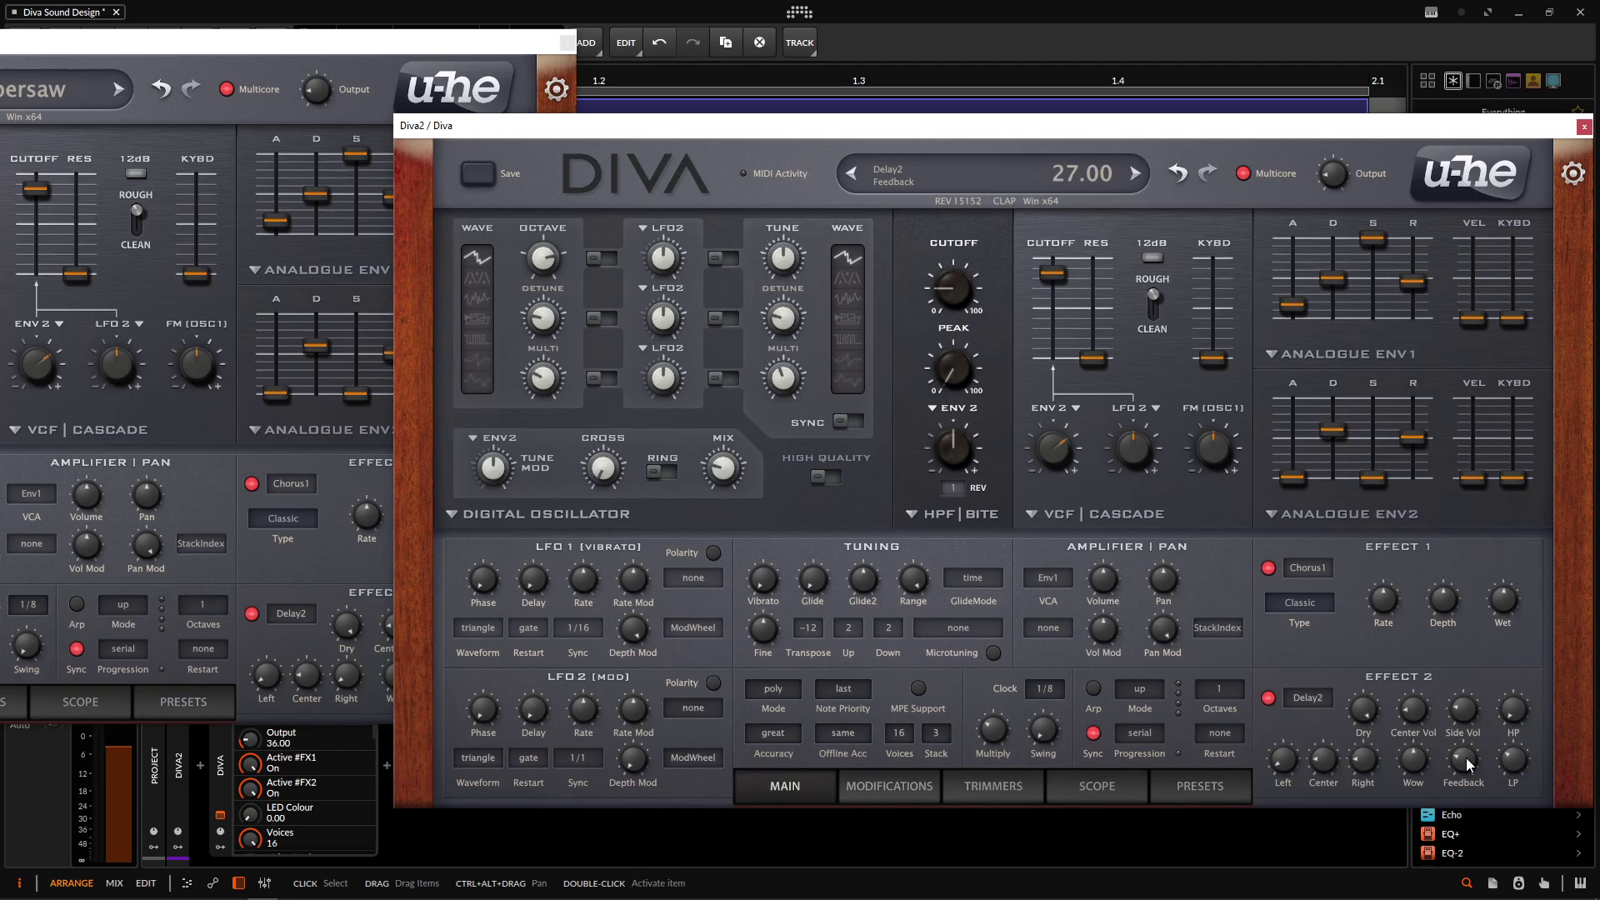
left_click(363, 704)
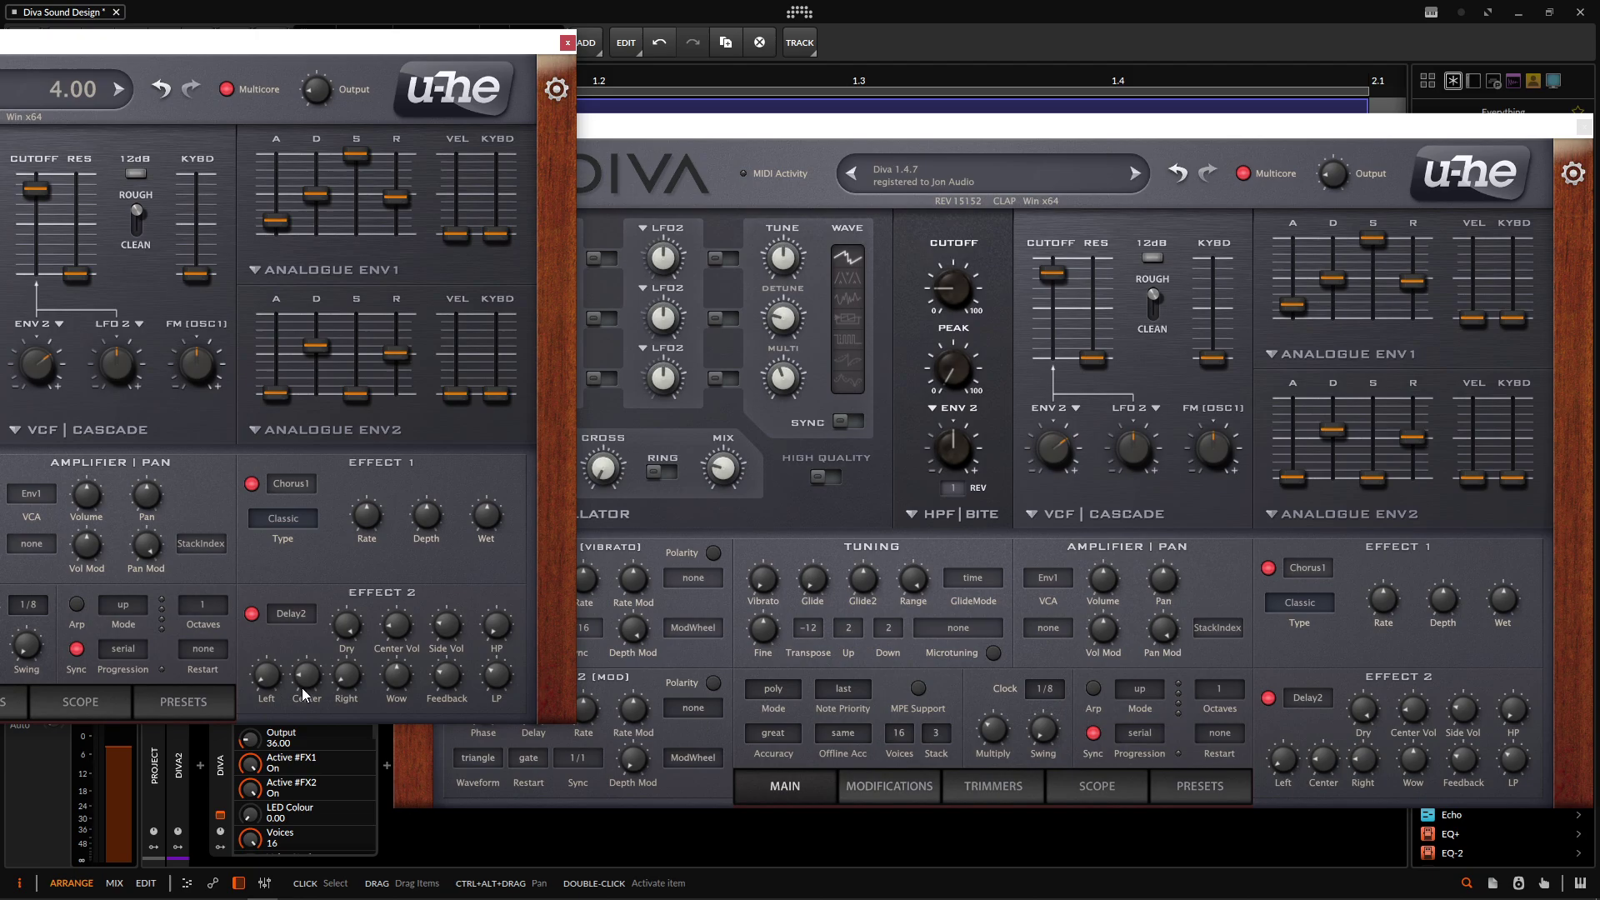
left_click(1283, 782)
left_click_drag(1362, 765, 1365, 785)
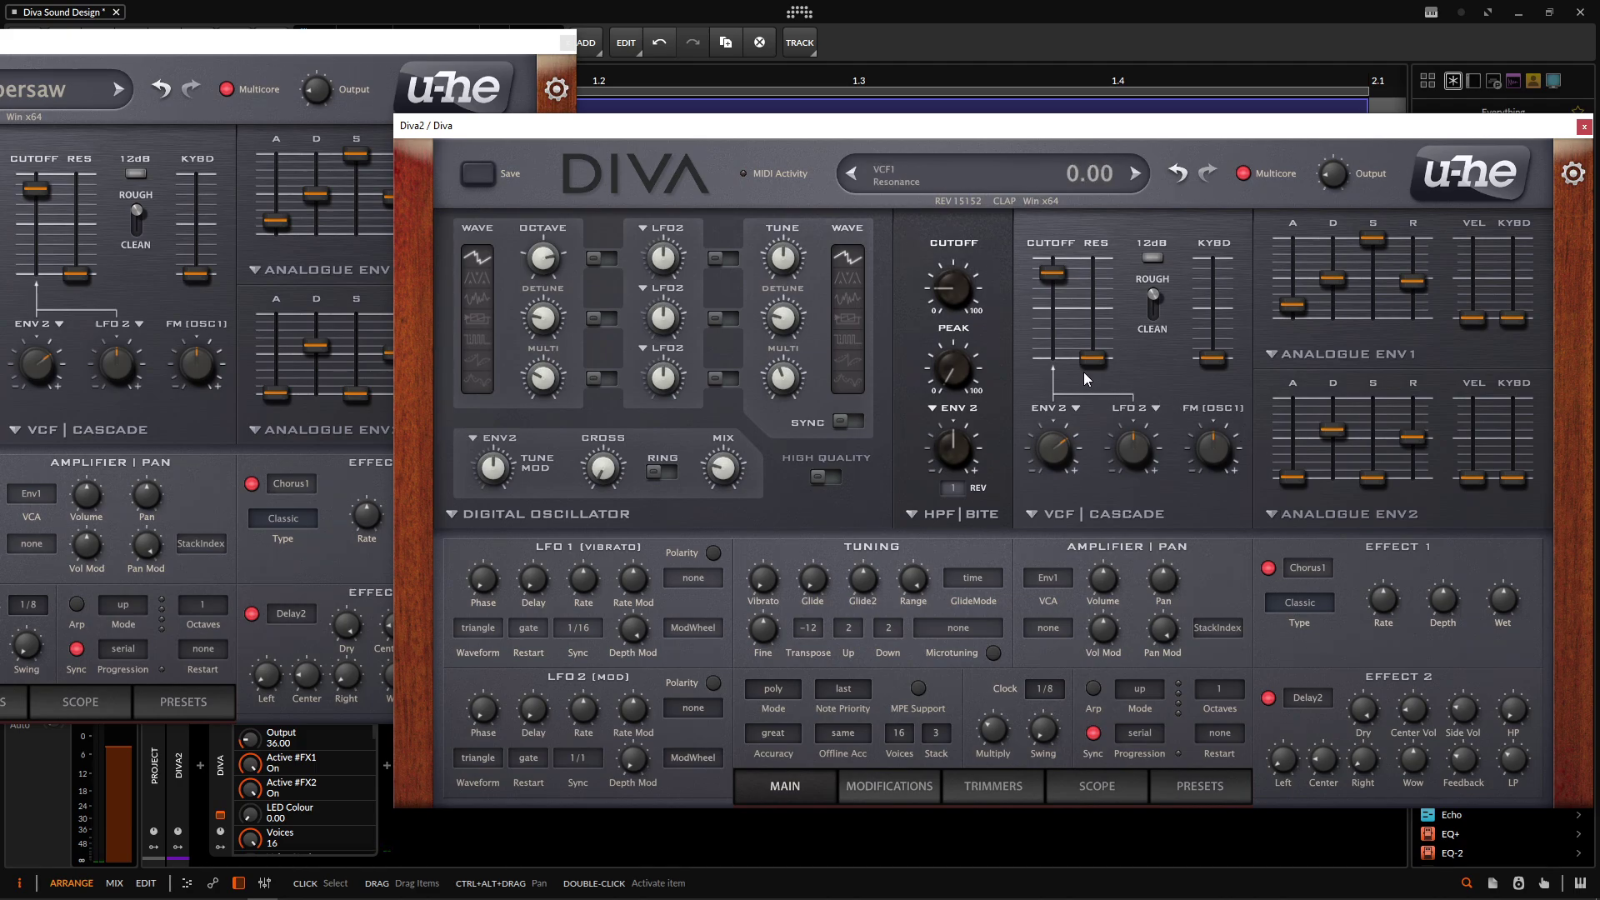
- Close the first Diva window and adjust Diva2's VVerb send from -11.8 dB to about -9.9 dB
left_click(568, 42)
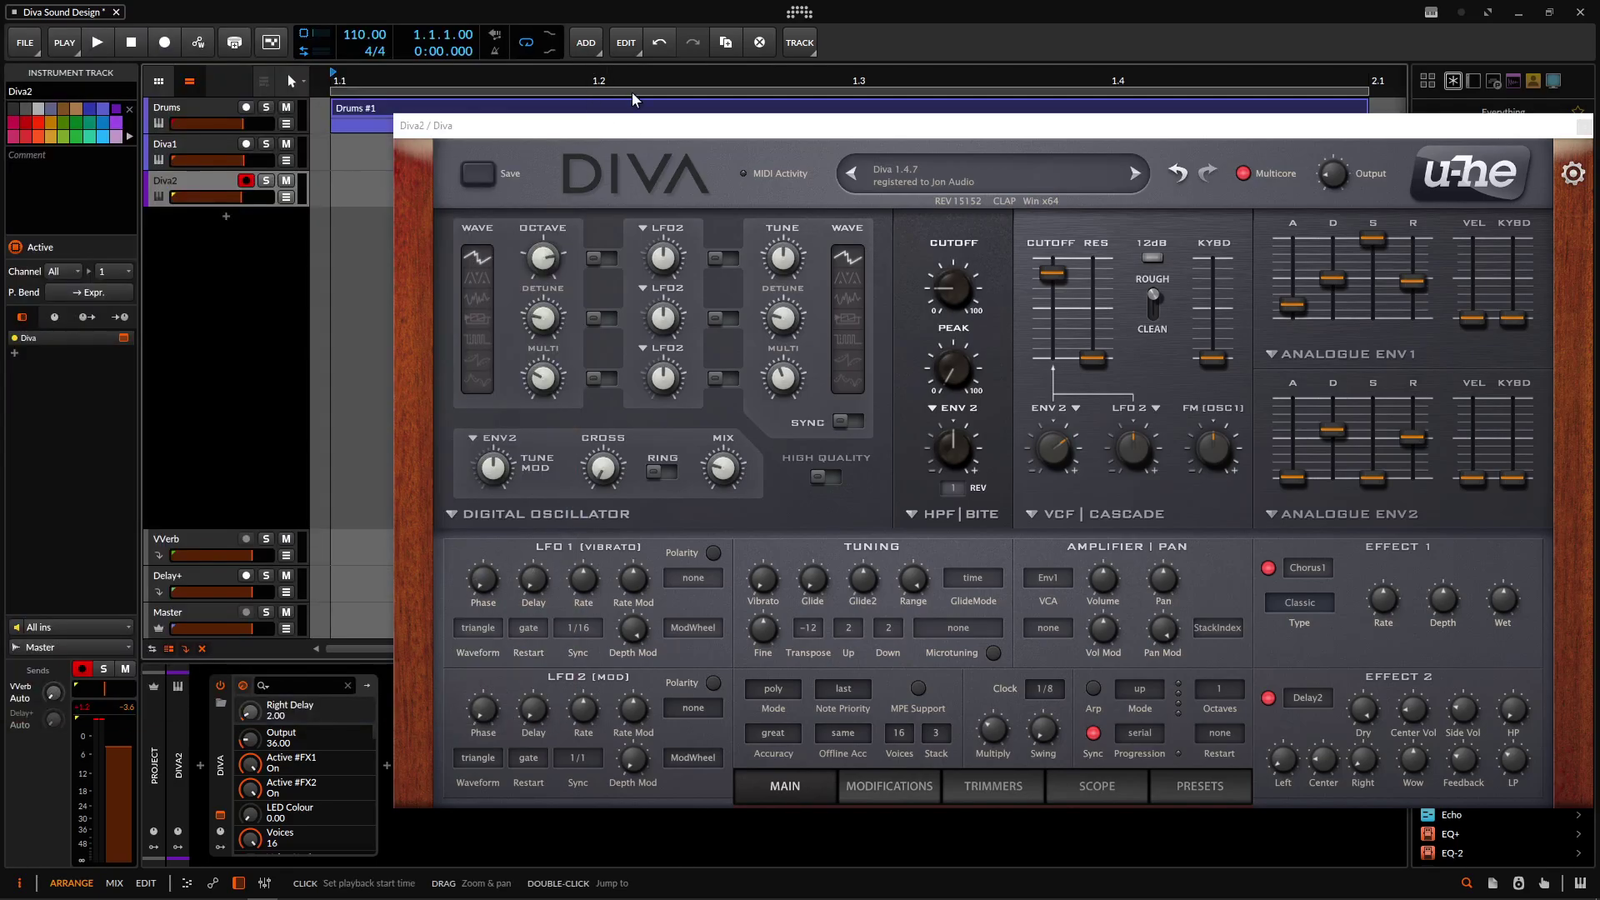
left_click_drag(712, 131, 635, 68)
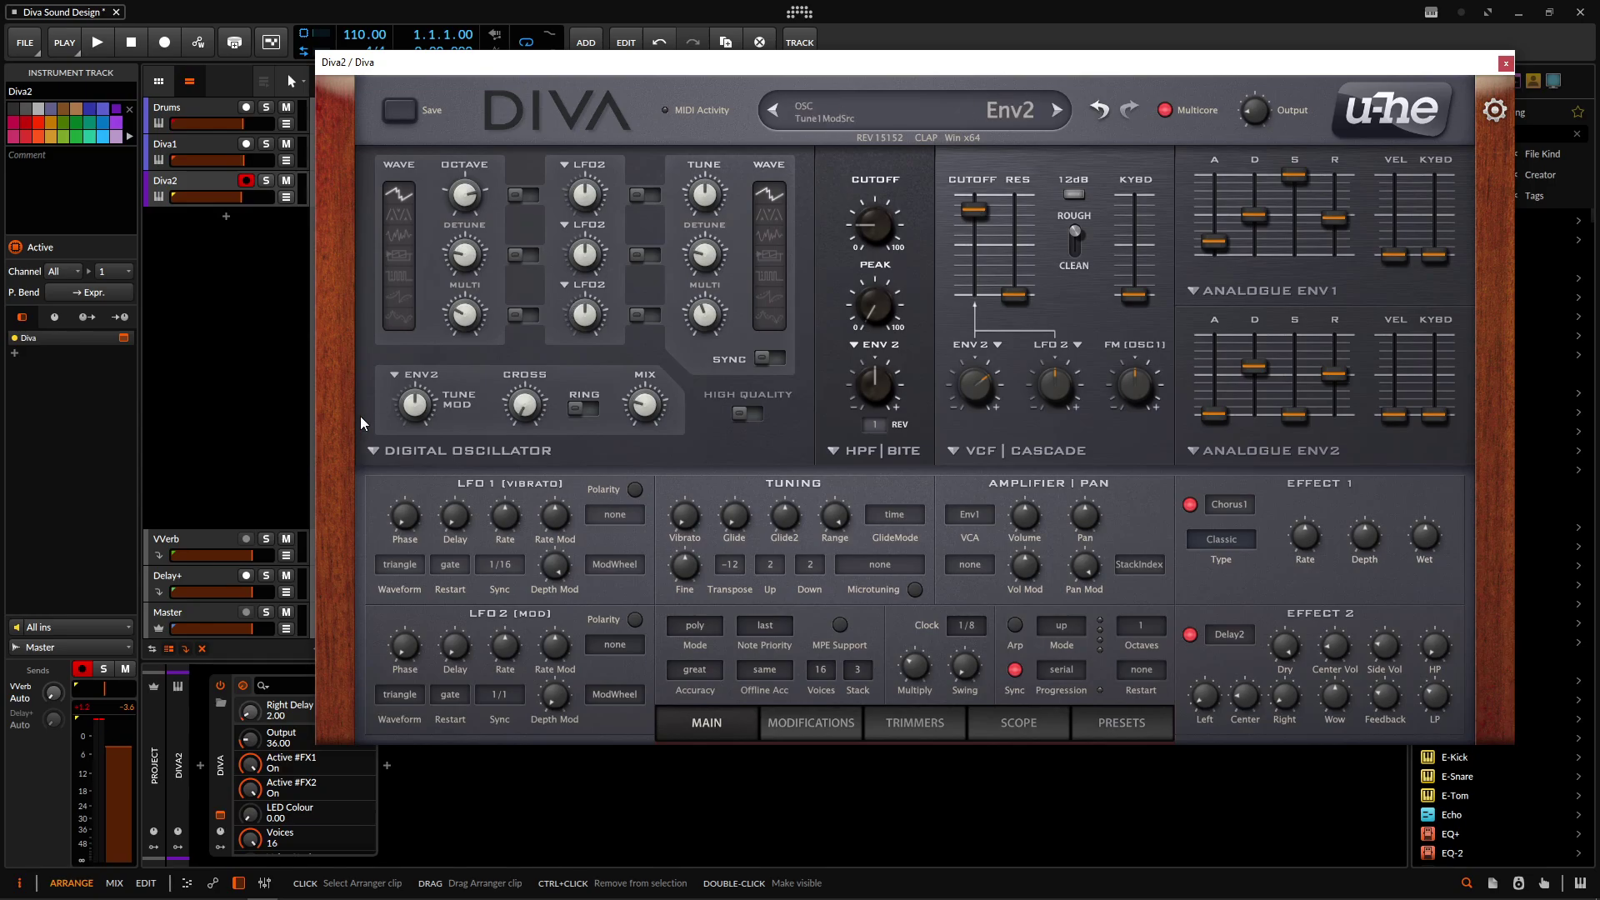
left_click(200, 231)
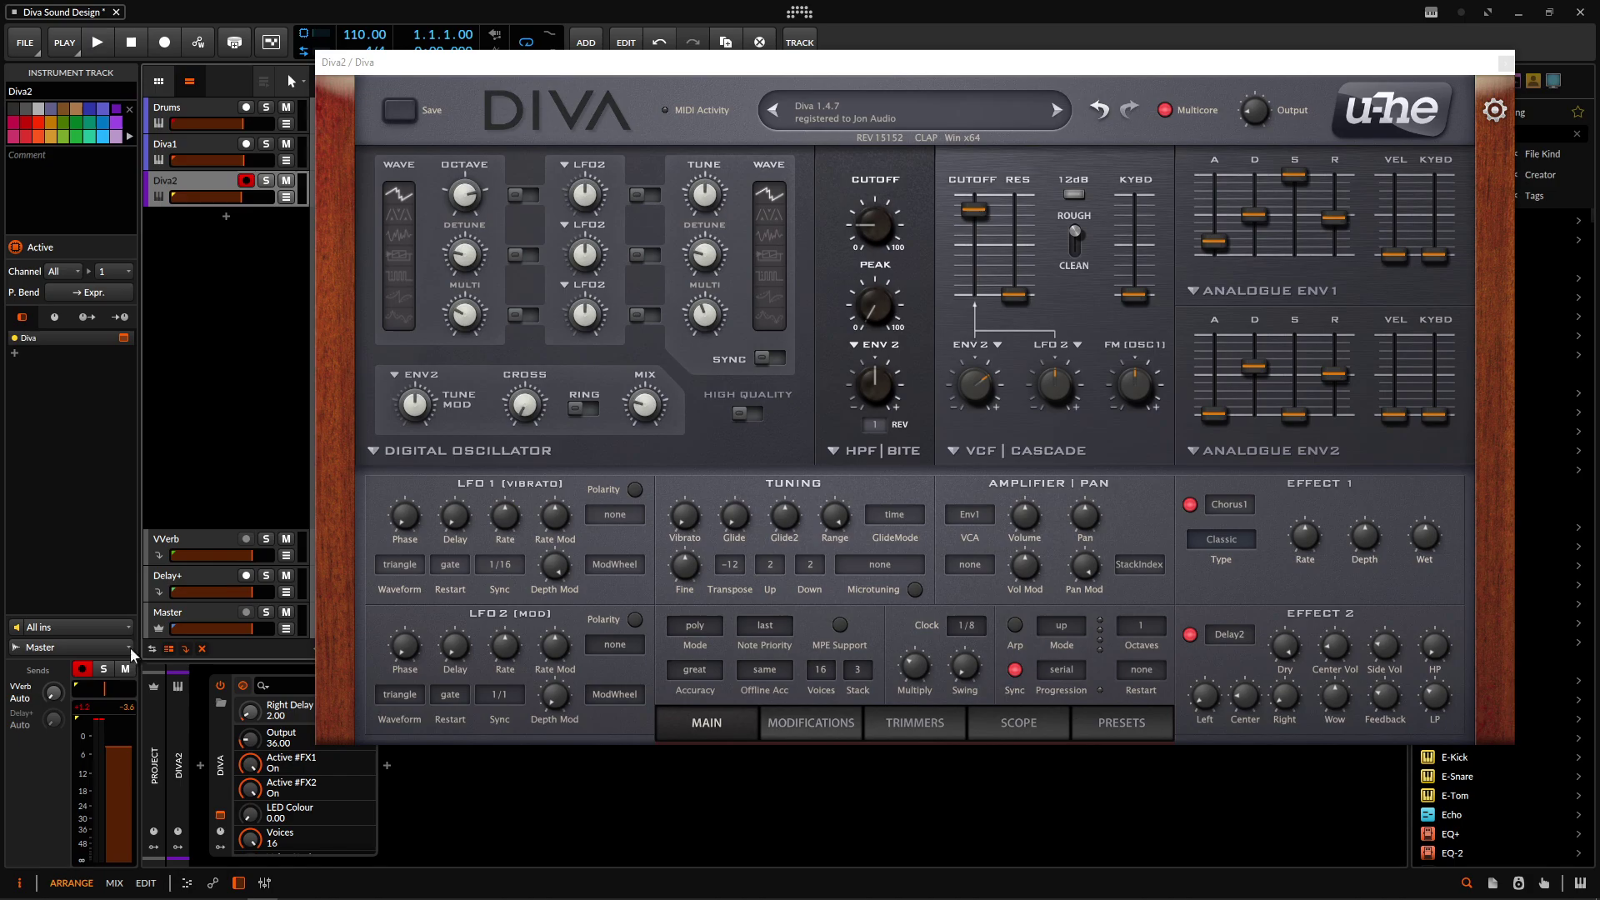
left_click_drag(53, 691, 58, 704)
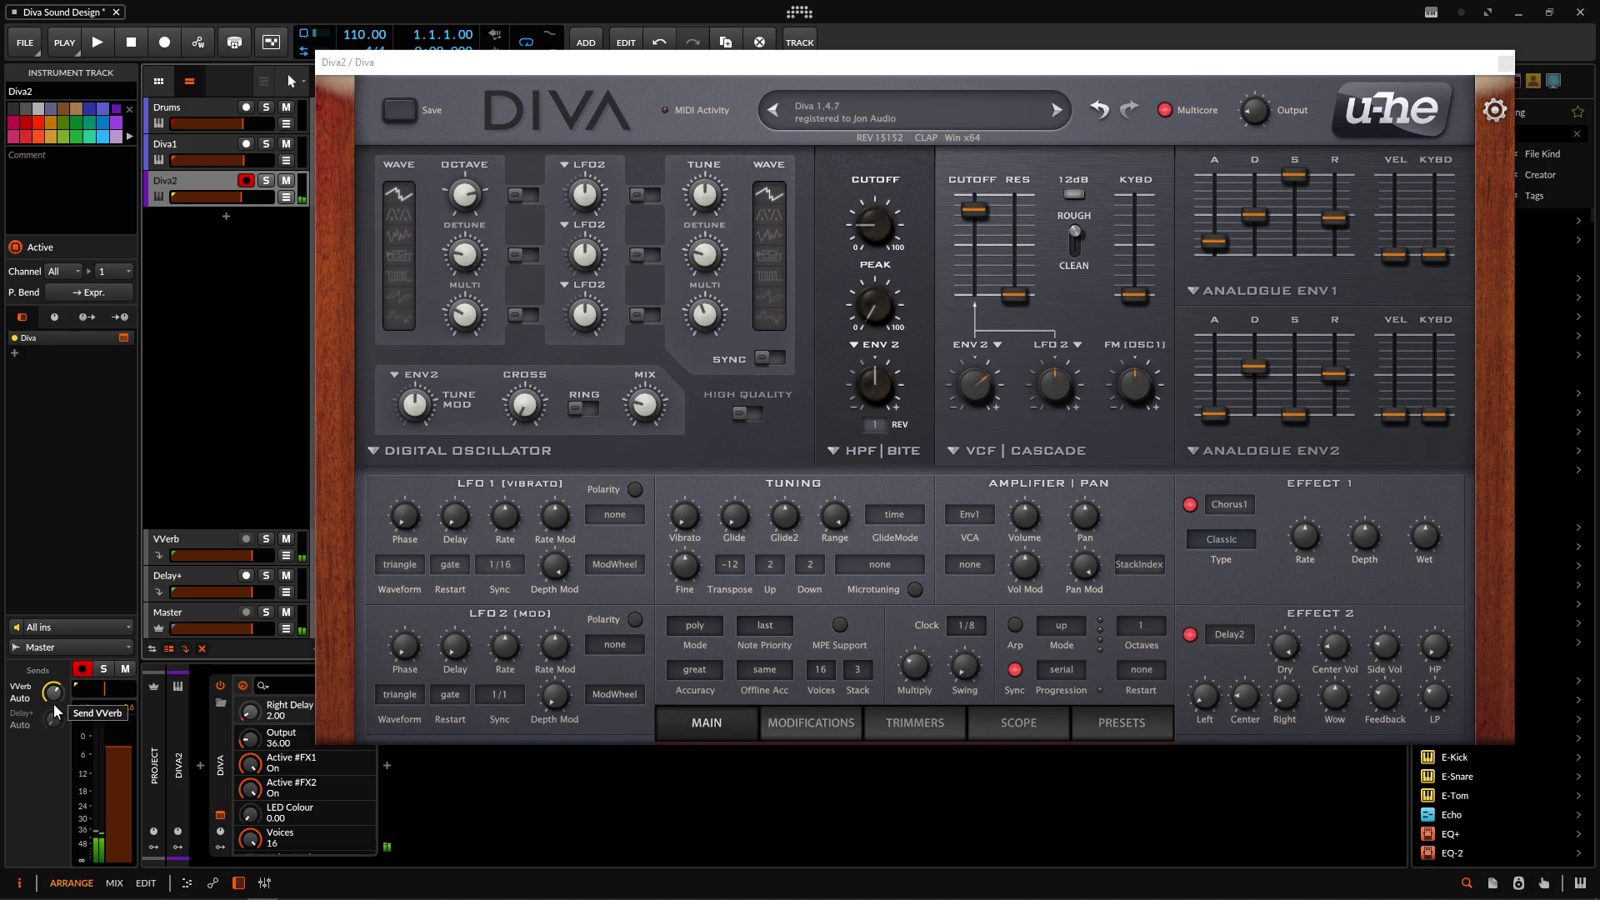
left_click_drag(57, 710, 54, 705)
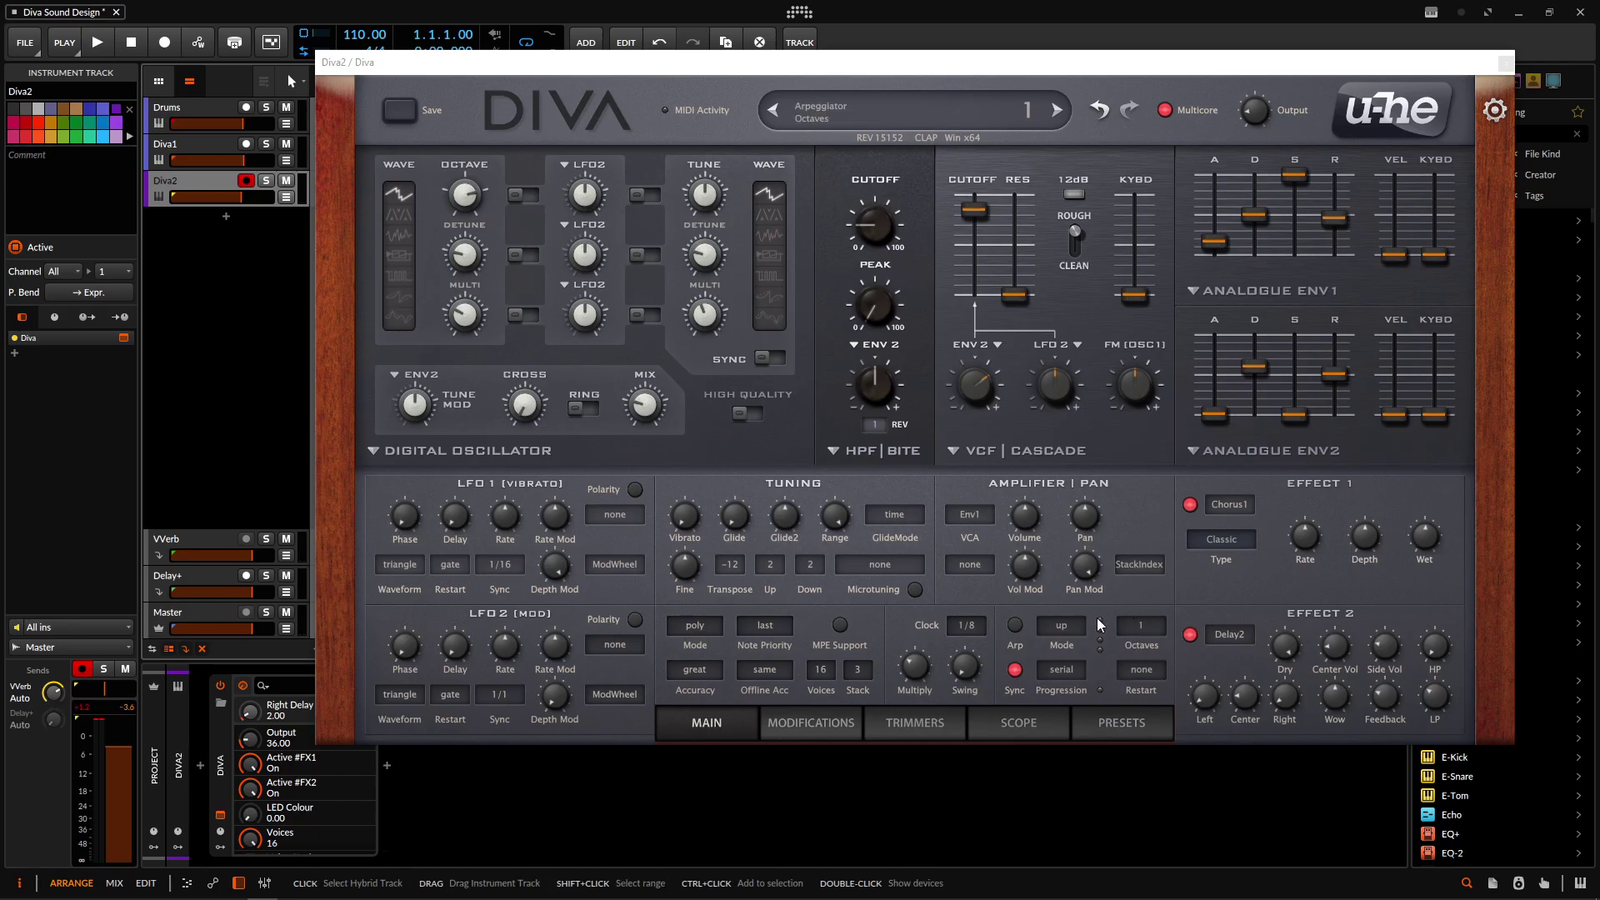
- Enable Diva2's arpeggiator at 1/16, 2 octaves going down, with Envelope 1 sustain zero and longer release
left_click(1015, 626)
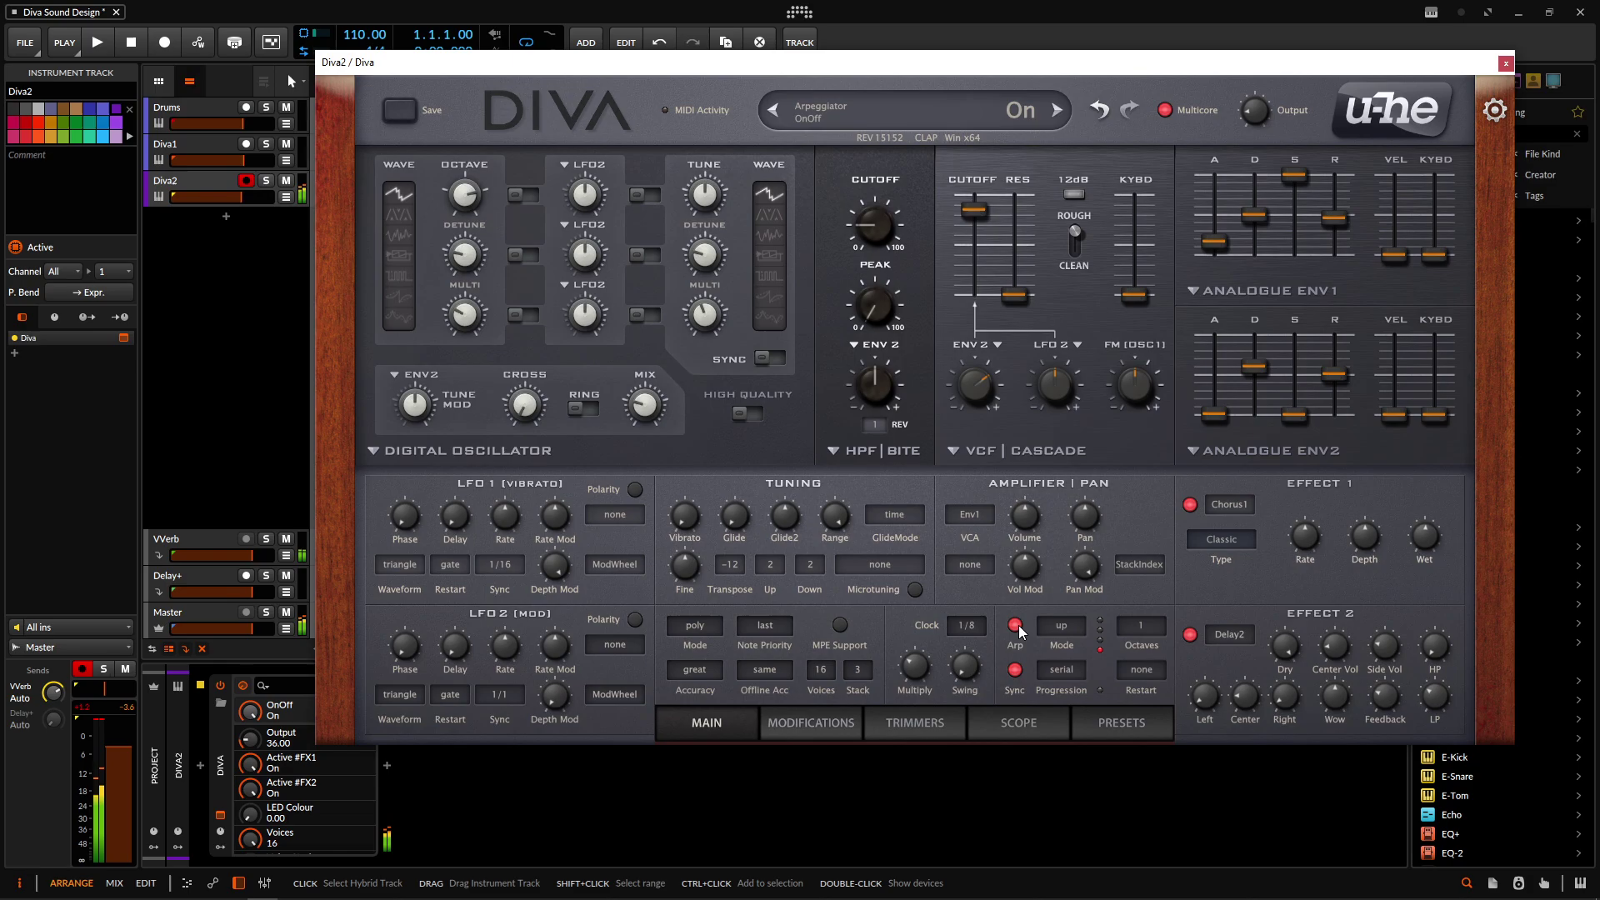
scroll(981, 631, "up", 1)
scroll(982, 632, "down", 2)
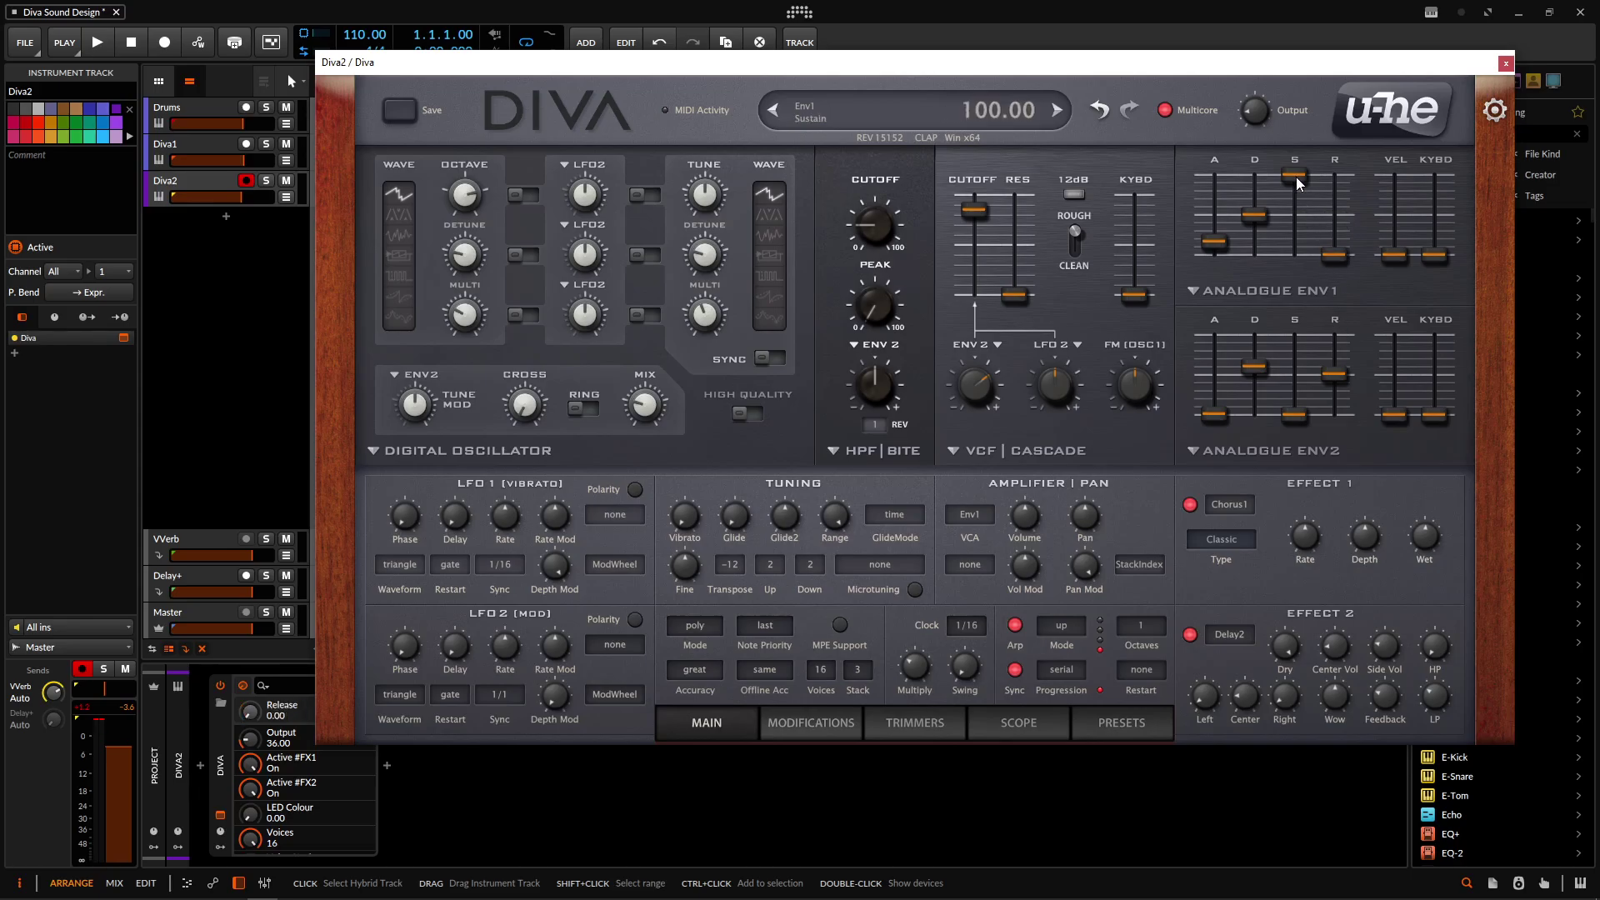
left_click_drag(1297, 177, 1258, 202)
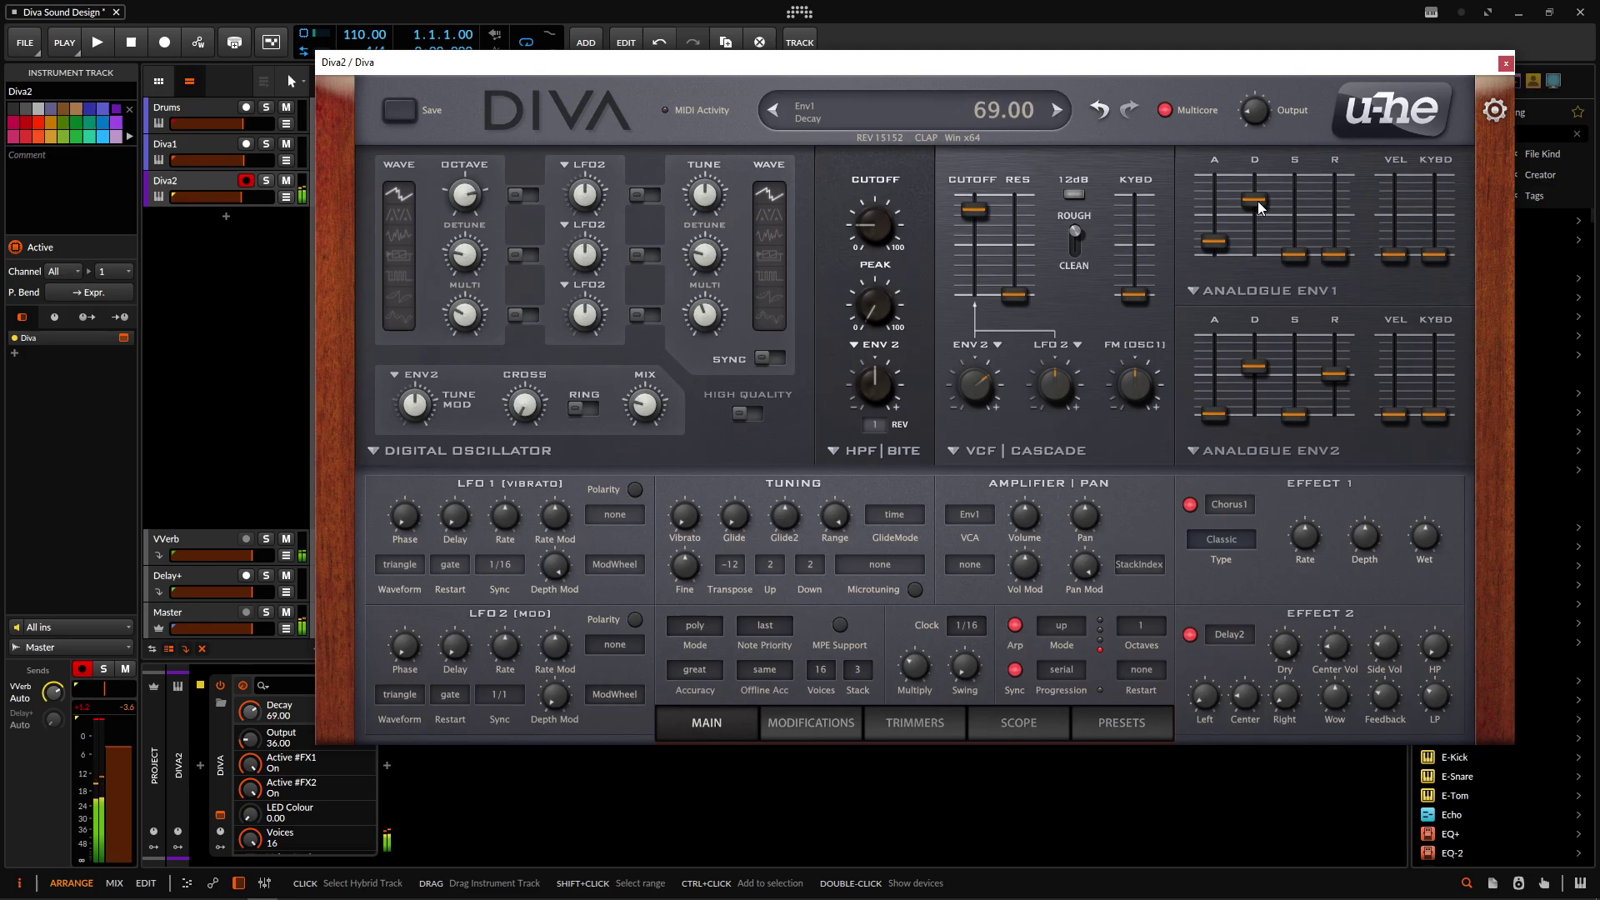
left_click_drag(1334, 254, 1328, 230)
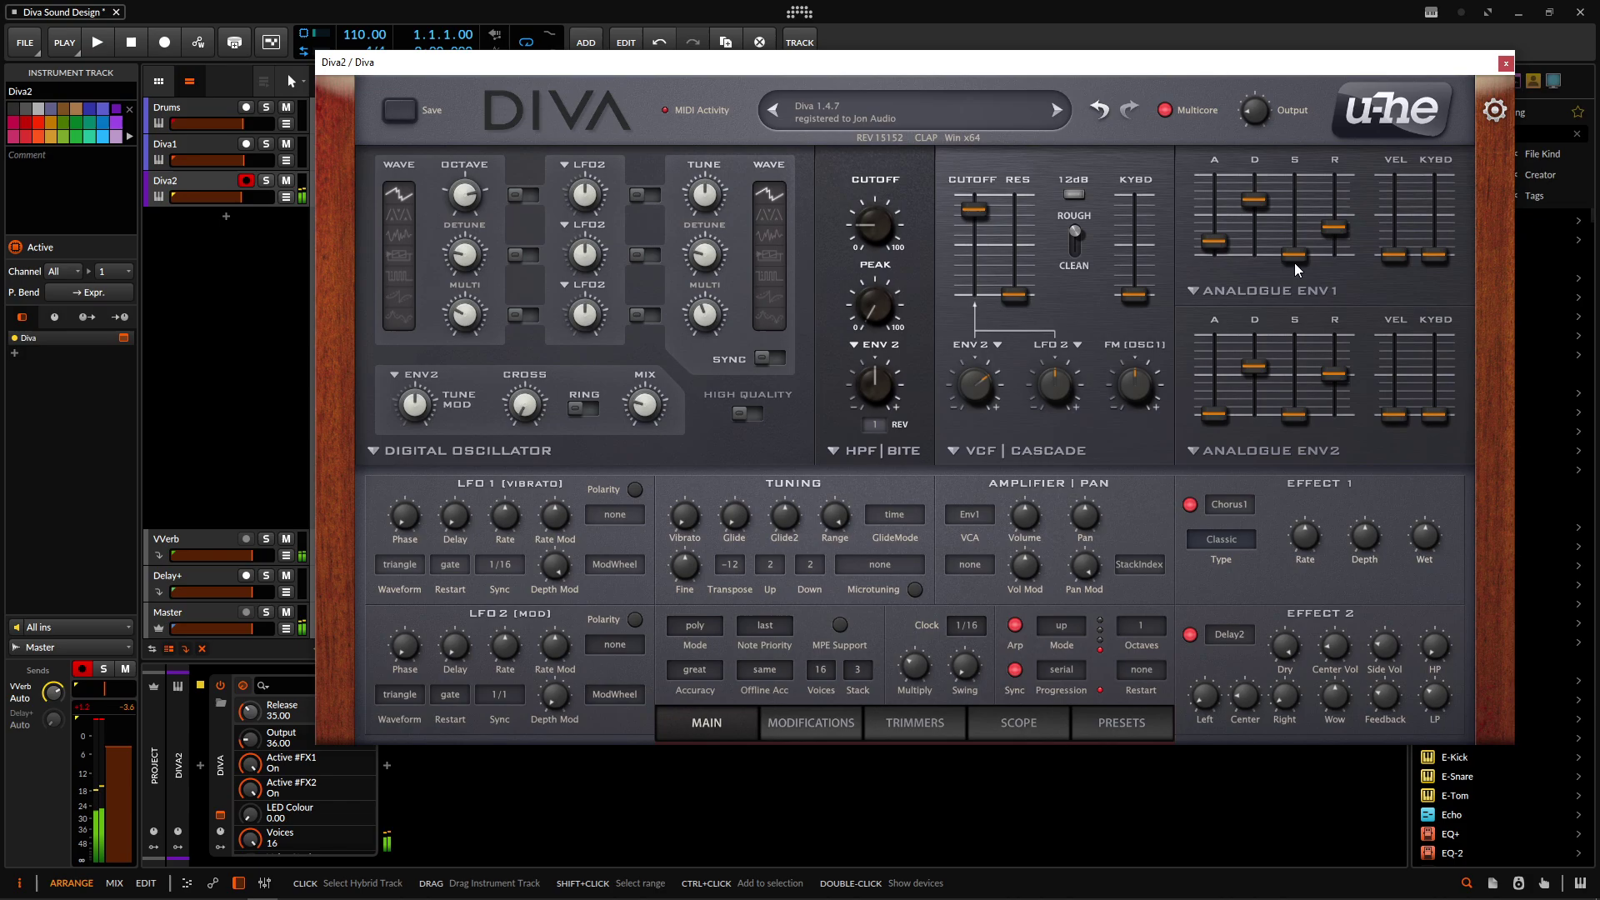
scroll(1138, 625, "up", 1)
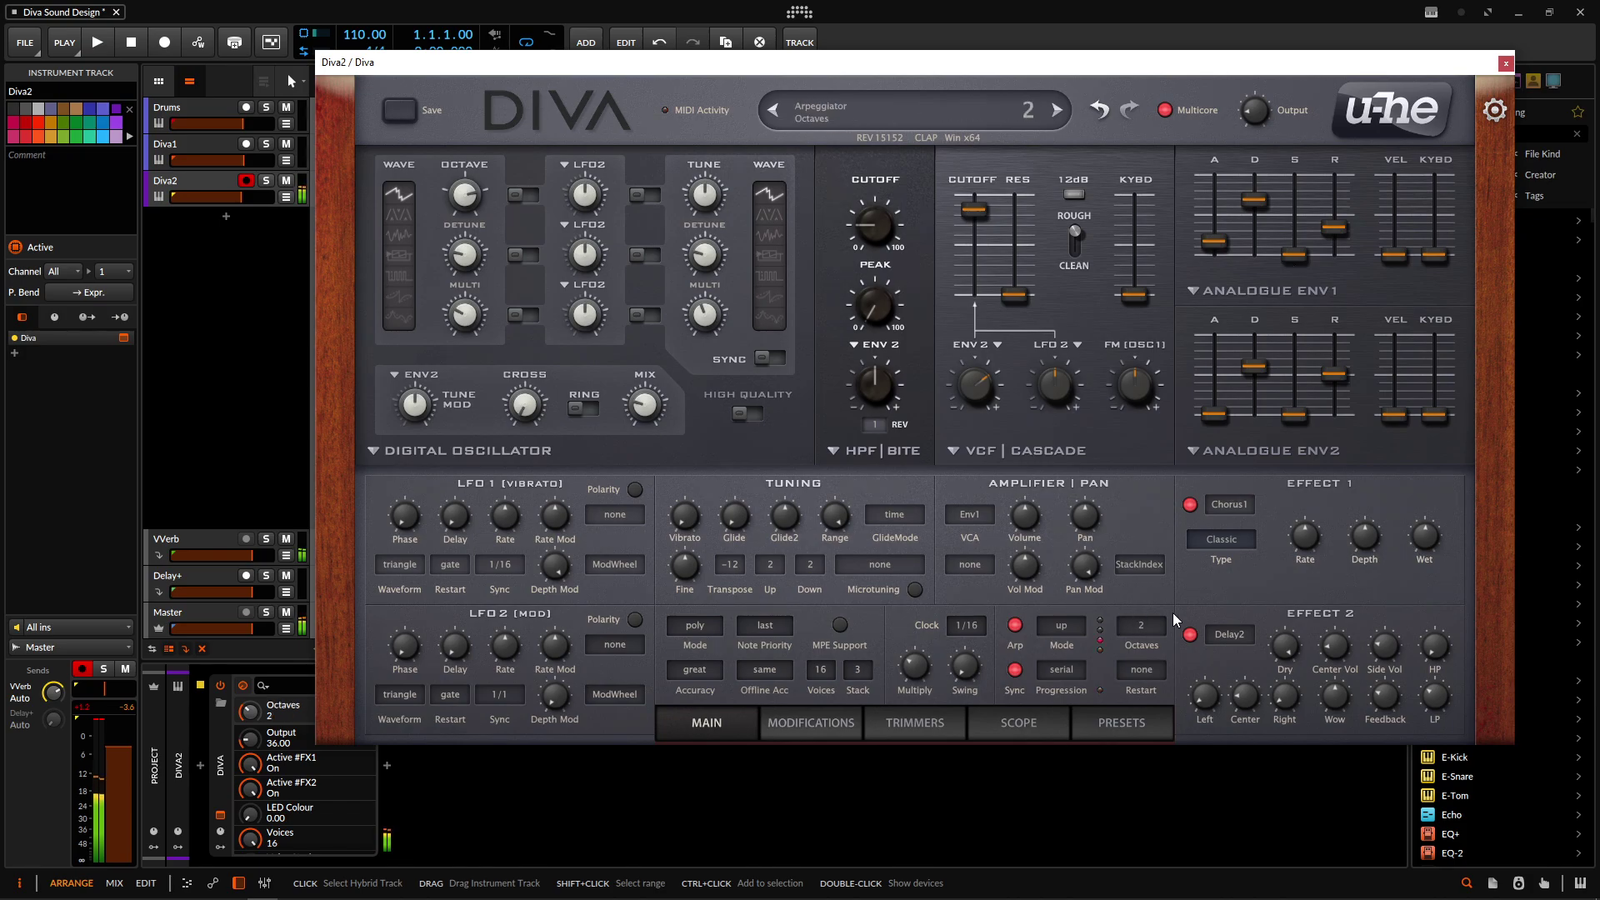
scroll(1056, 628, "up", 1)
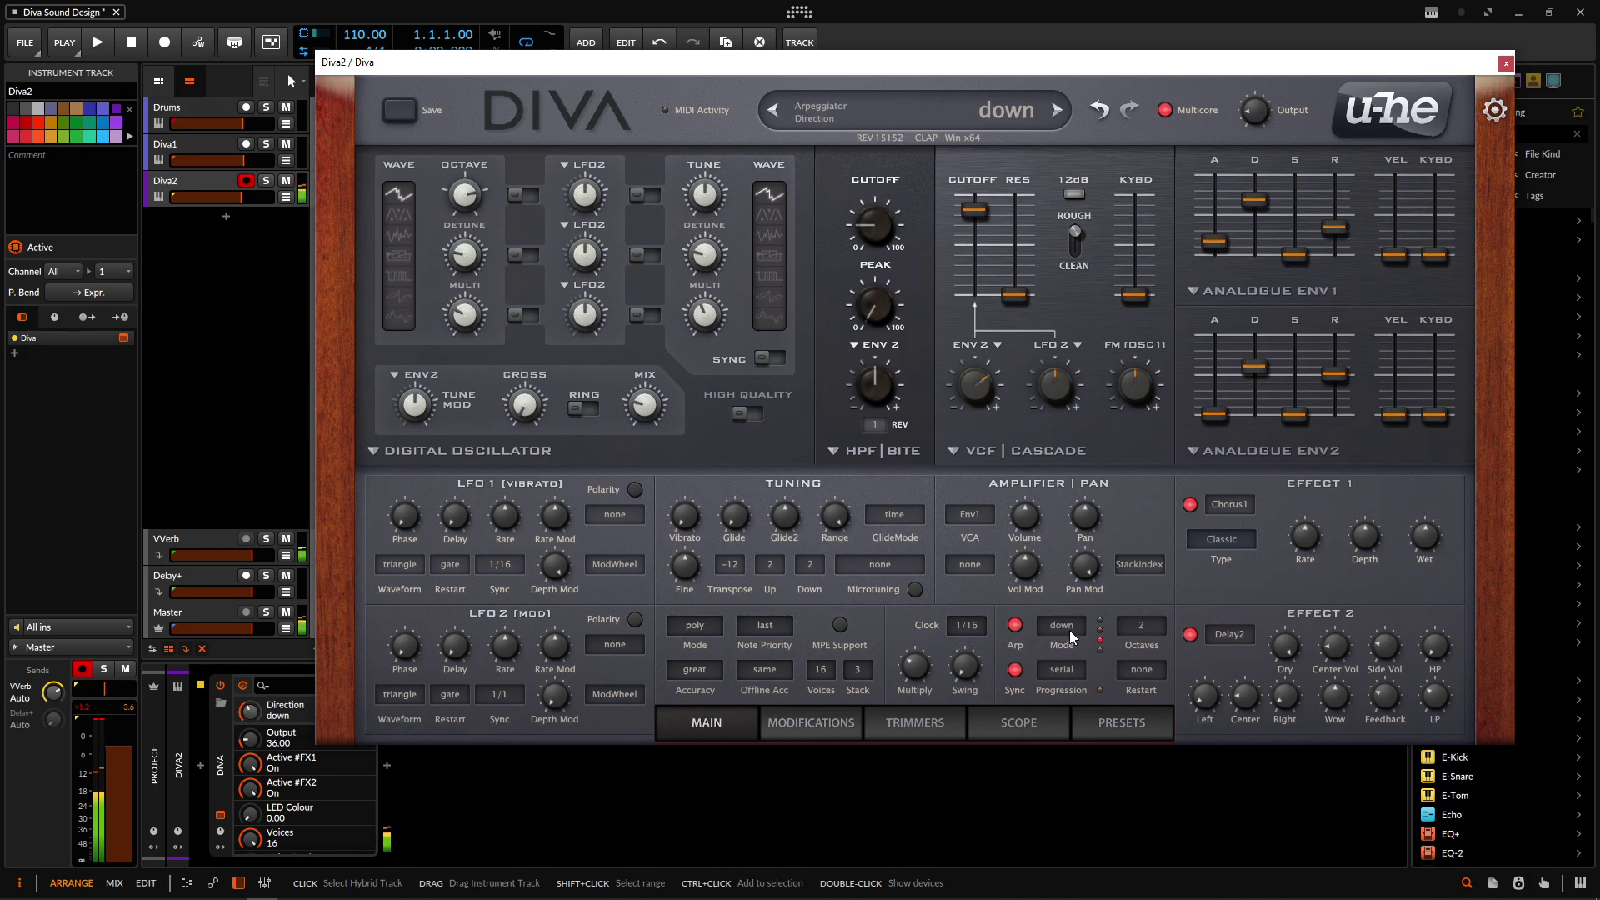